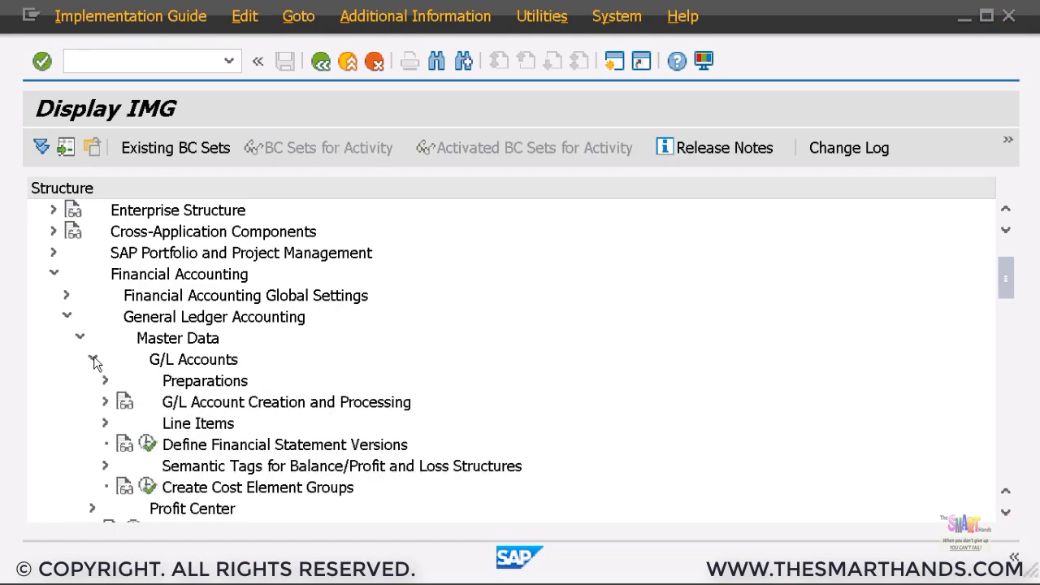
Check which chart of accounts is assigned to company code M001 in the G/L account preparations, and return to the IMG structure
left_click(106, 382)
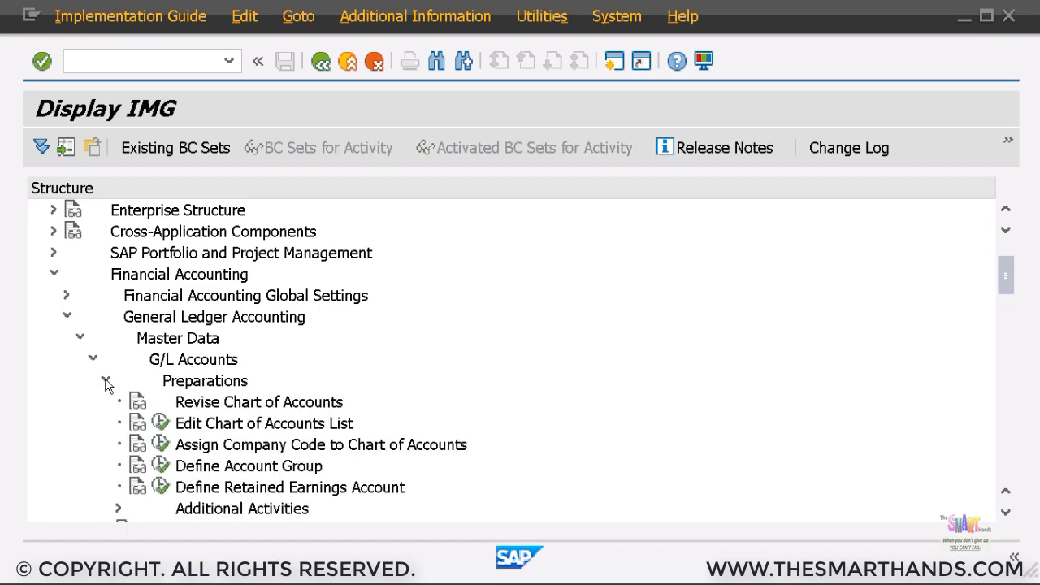
scroll(339, 414, "down", 1)
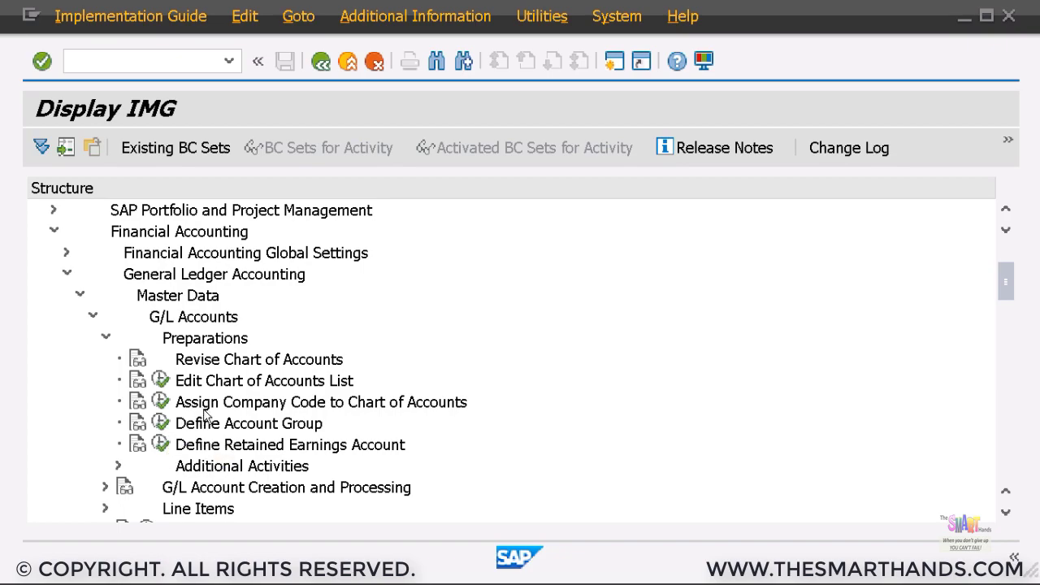
left_click(161, 401)
left_click(325, 512)
type("M001")
key("Return")
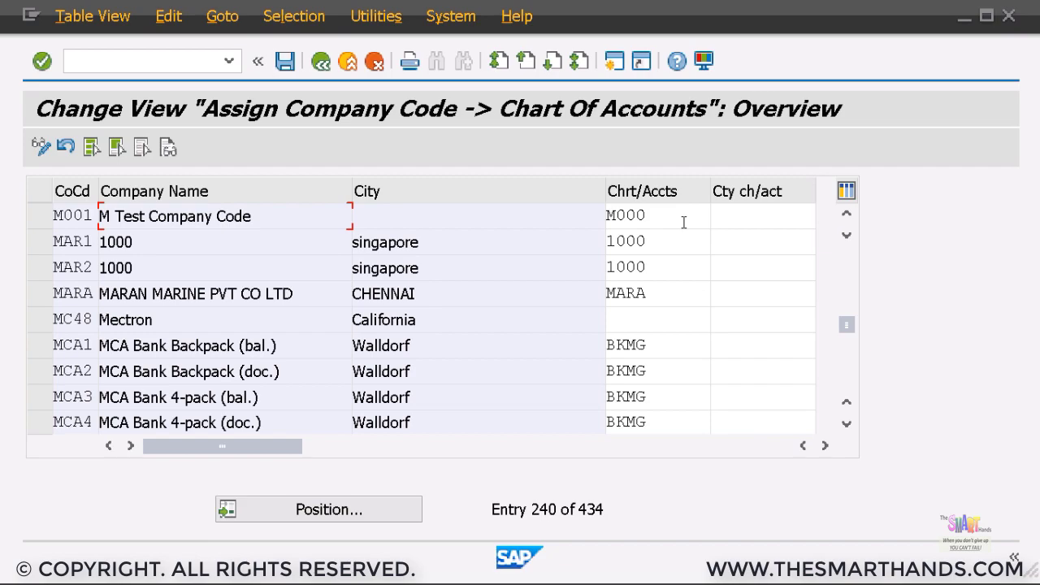
left_click(321, 61)
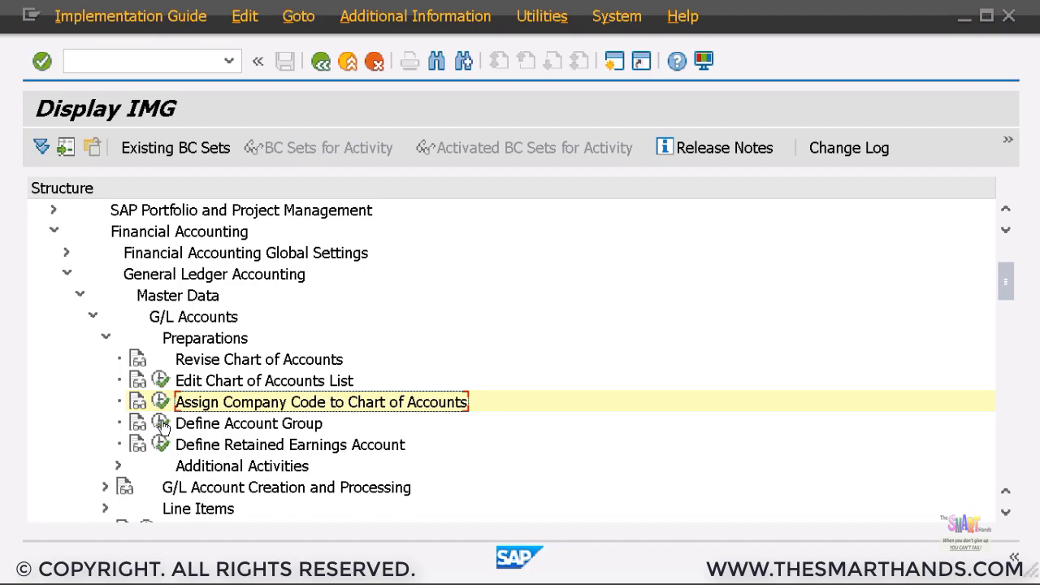
Start a new entry under Define Account Group for chart of accounts M000 with account group ASST, named Assets
left_click(161, 425)
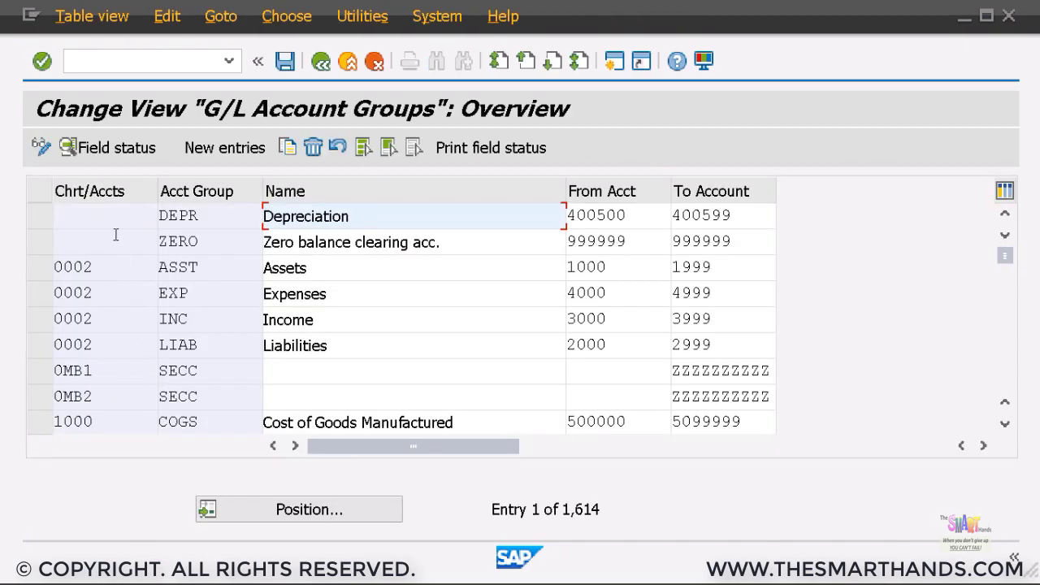
left_click(221, 149)
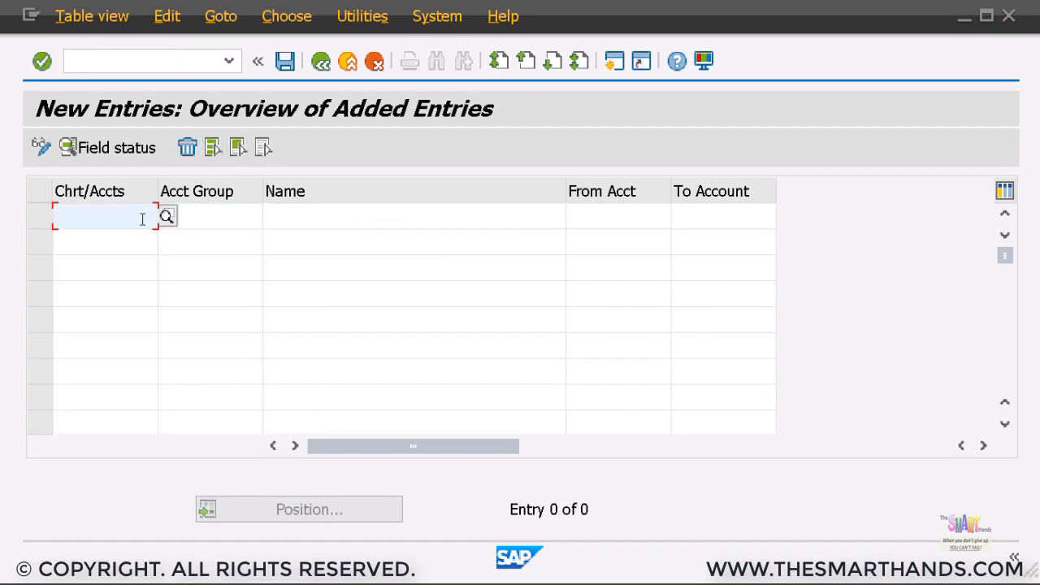
type("M000")
key("Tab")
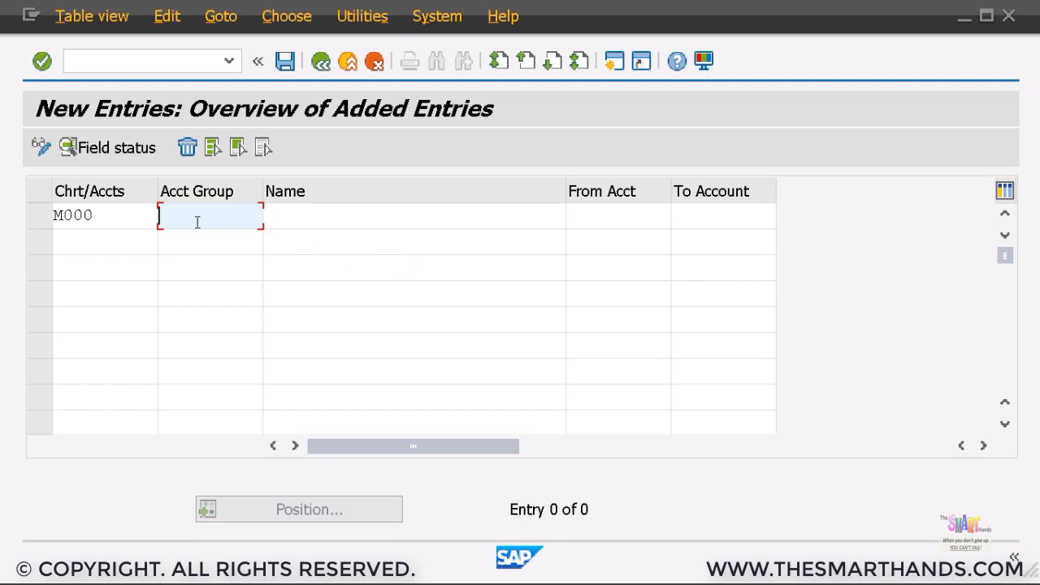
type("ASST")
left_click(284, 220)
type("Assets")
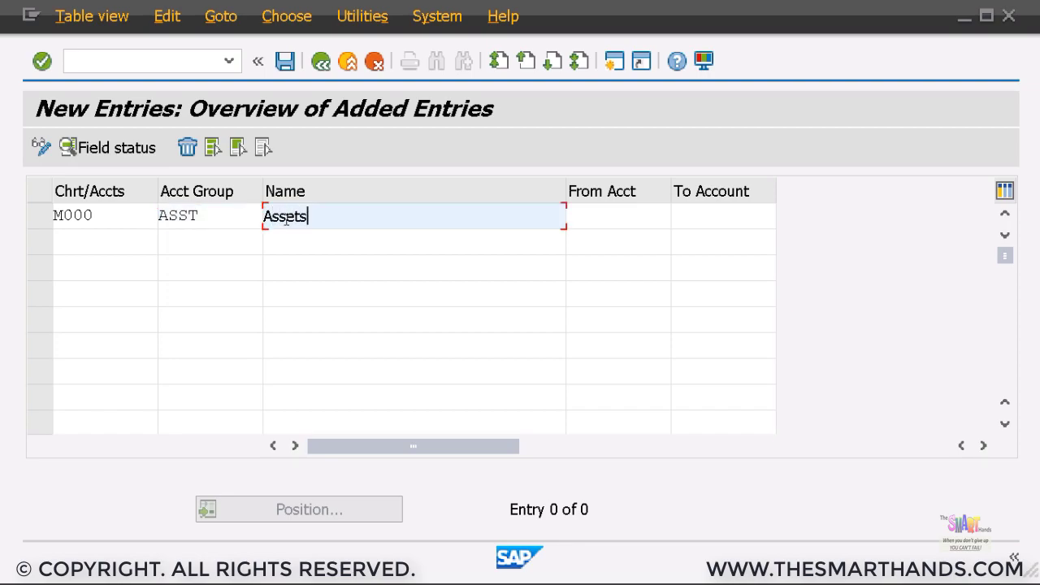
Set the Assets group's account range from 100000 to 199999
left_click(586, 216)
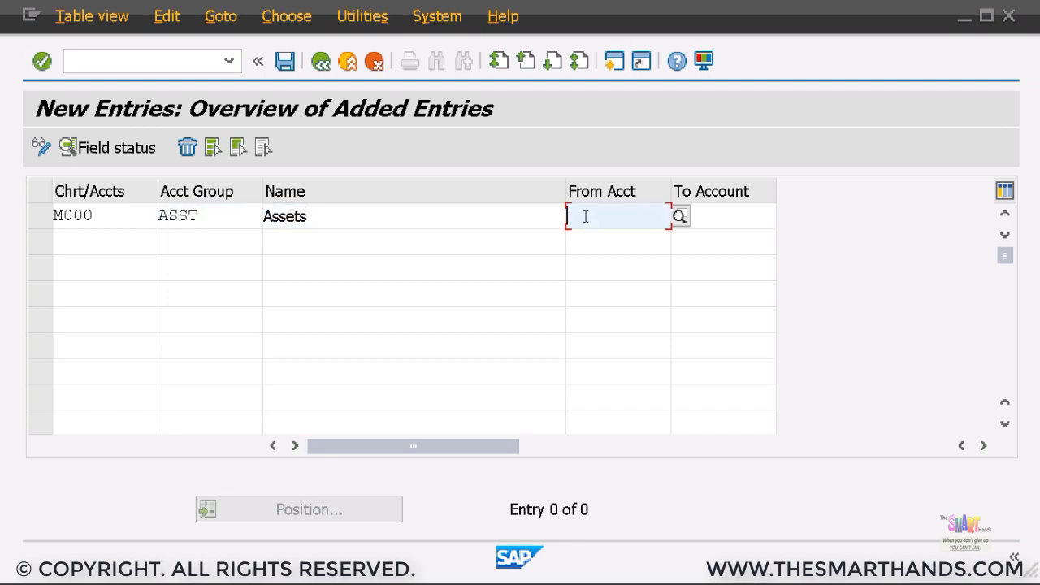
type("1000")
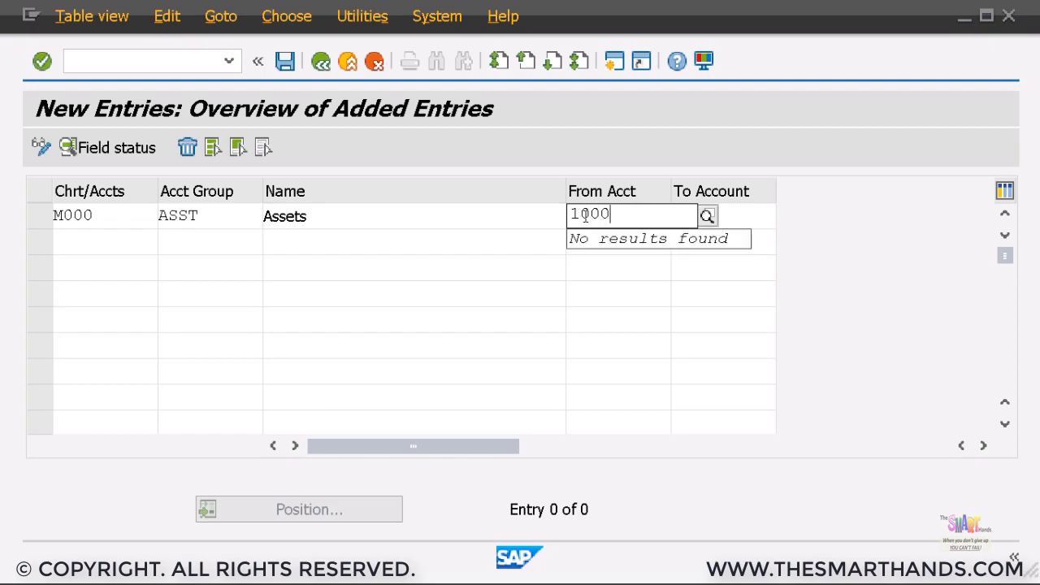
type("00")
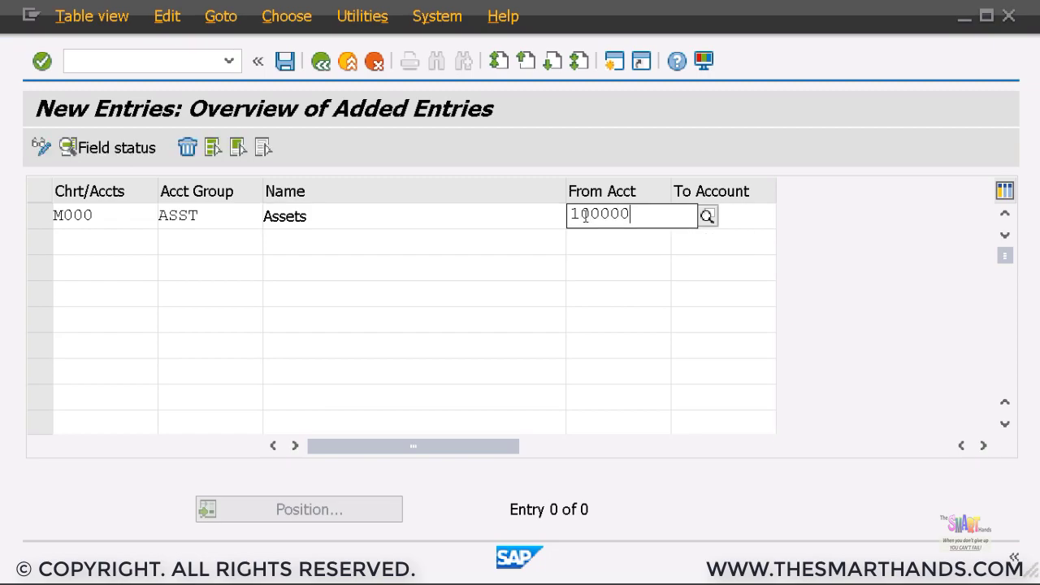
key("Tab")
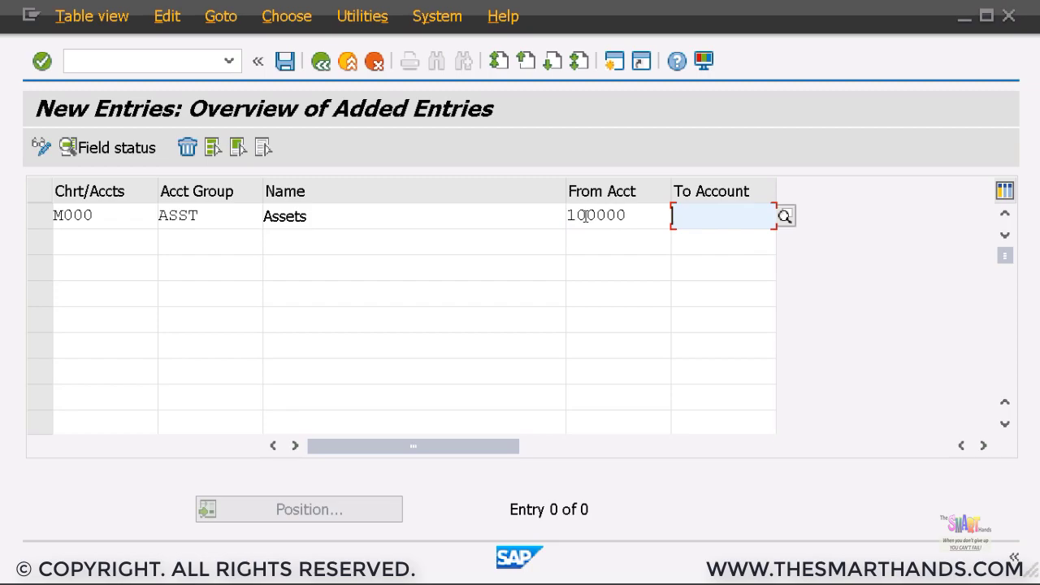
type("199999")
key("Return")
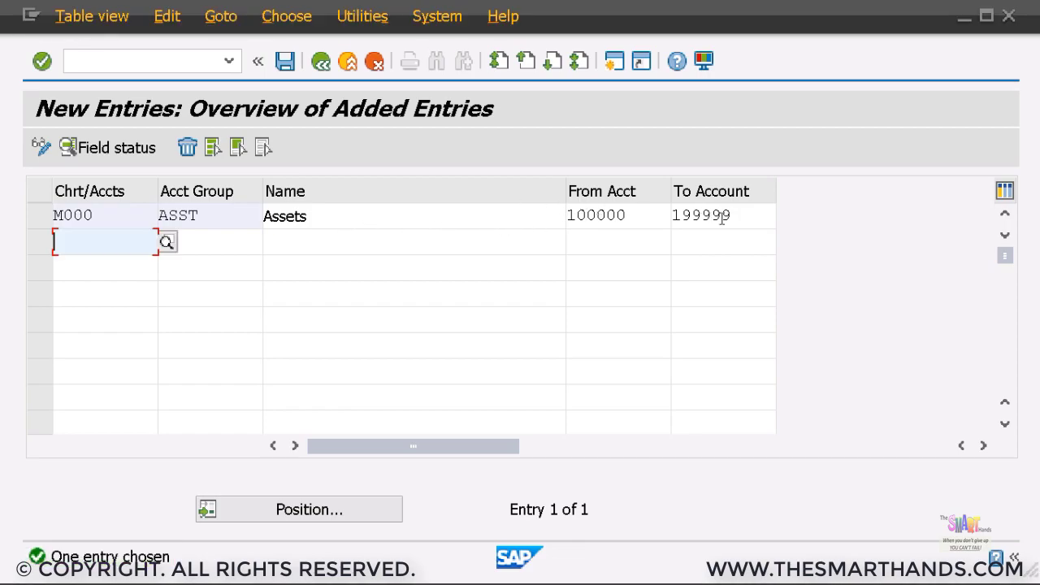
left_click(645, 216)
left_click_drag(646, 216, 567, 215)
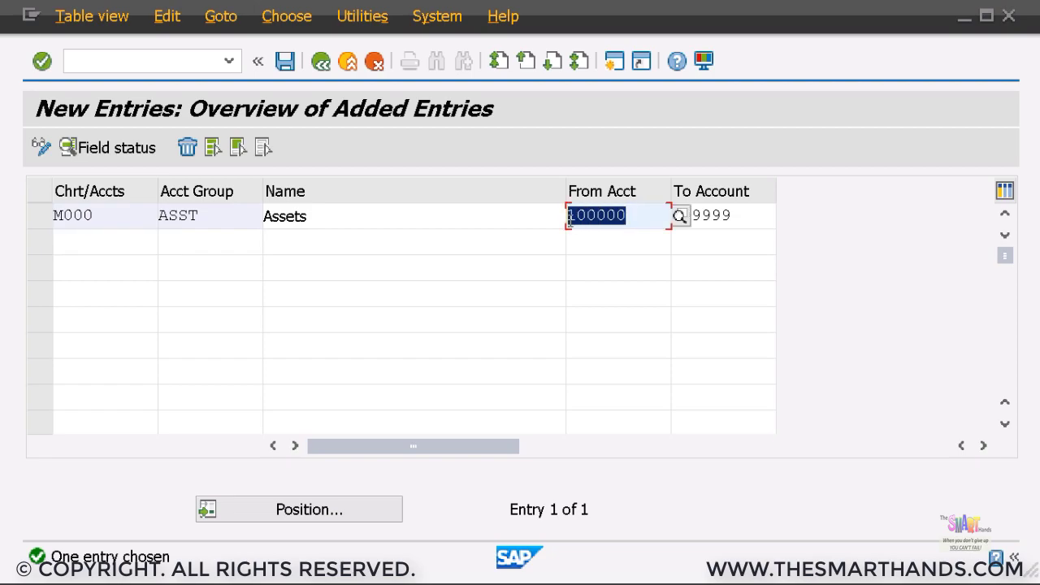
left_click(737, 216)
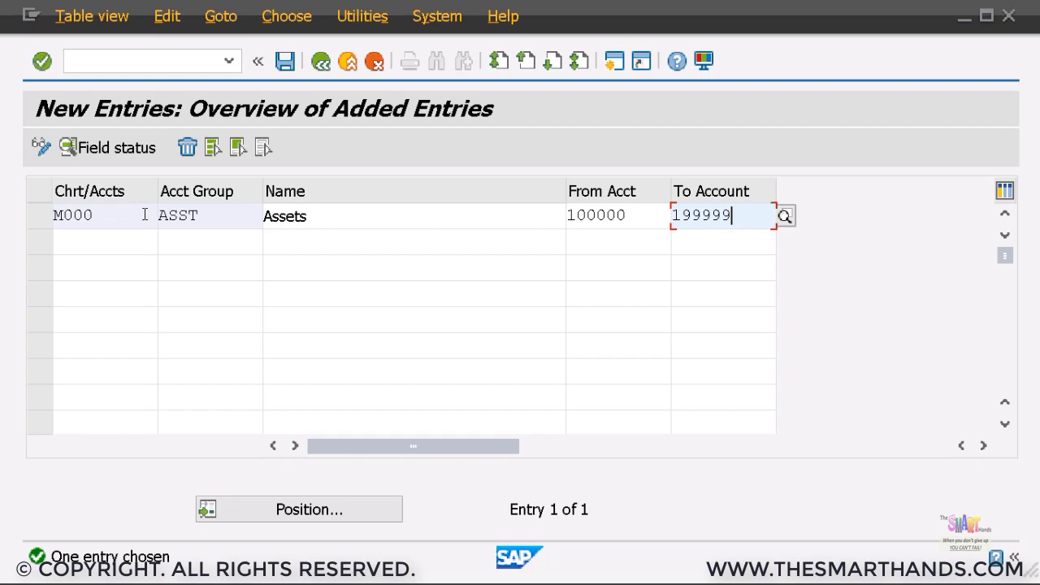
Add account group LIAB, named Liabilities, to chart of accounts M000 with the account range 200000 to 299999
left_click(109, 237)
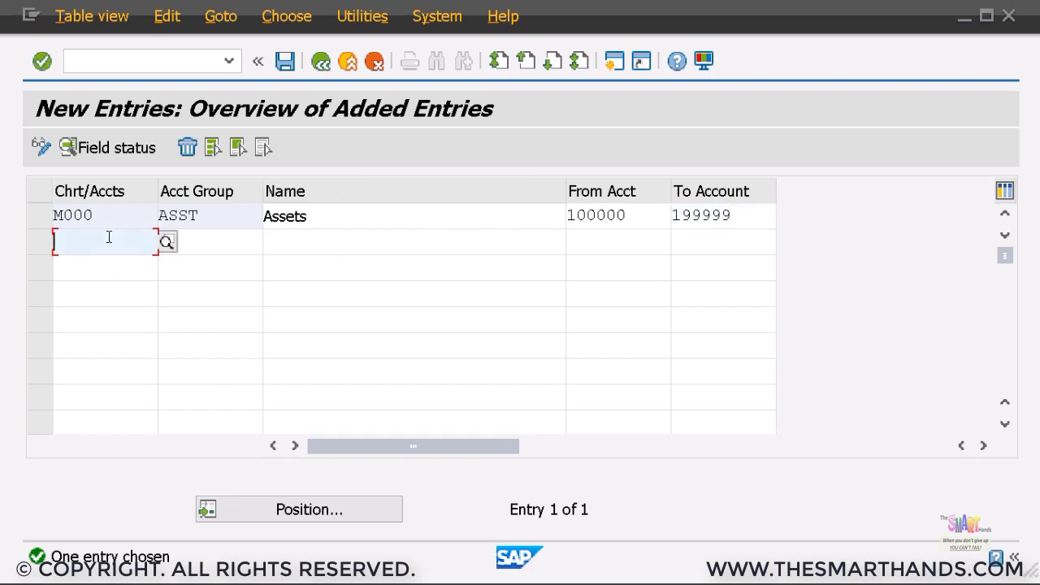
type("M000")
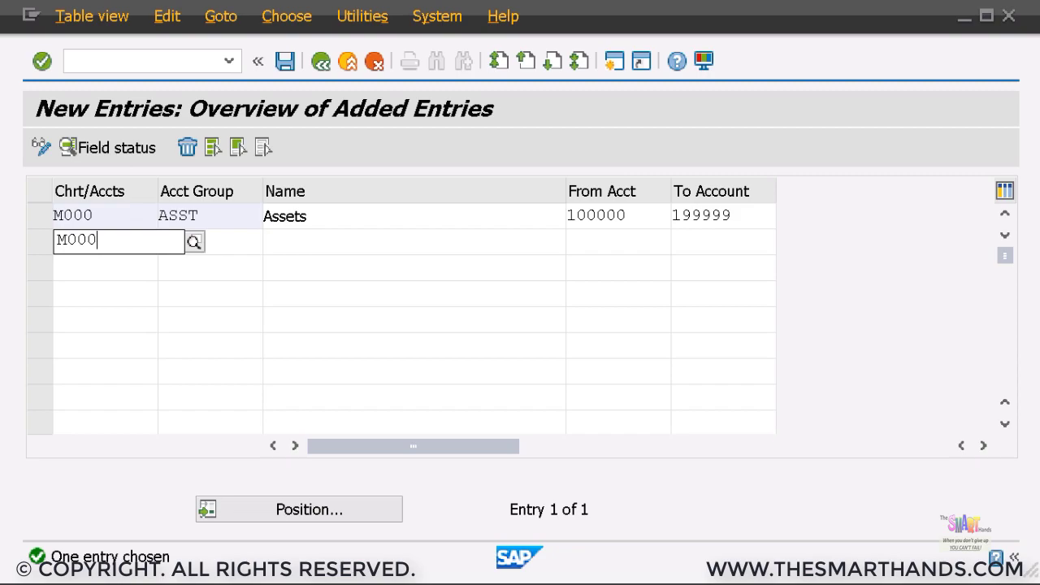
key("Return")
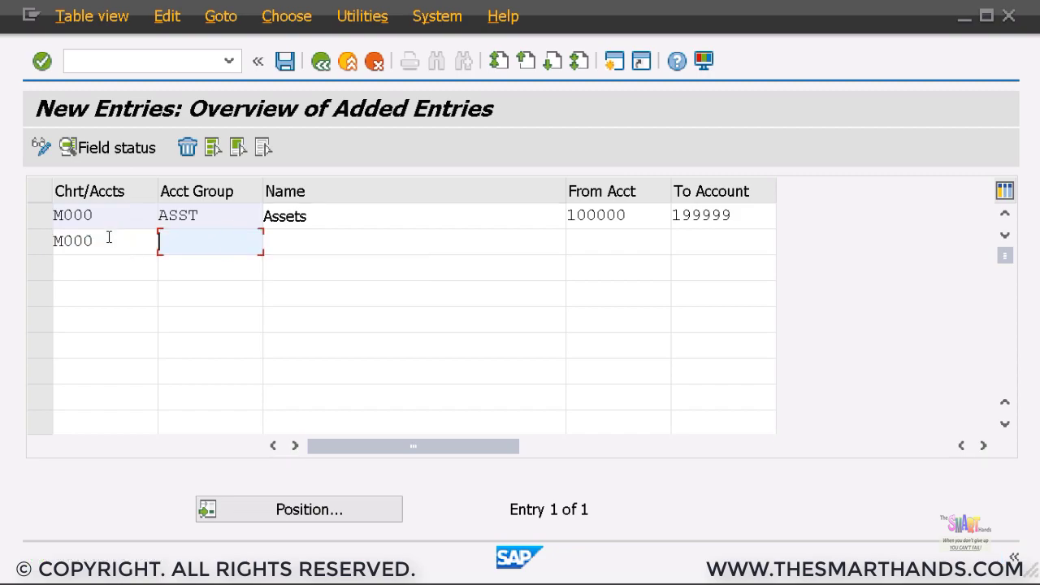
type("LIAB")
key("Tab")
type("Liabilities")
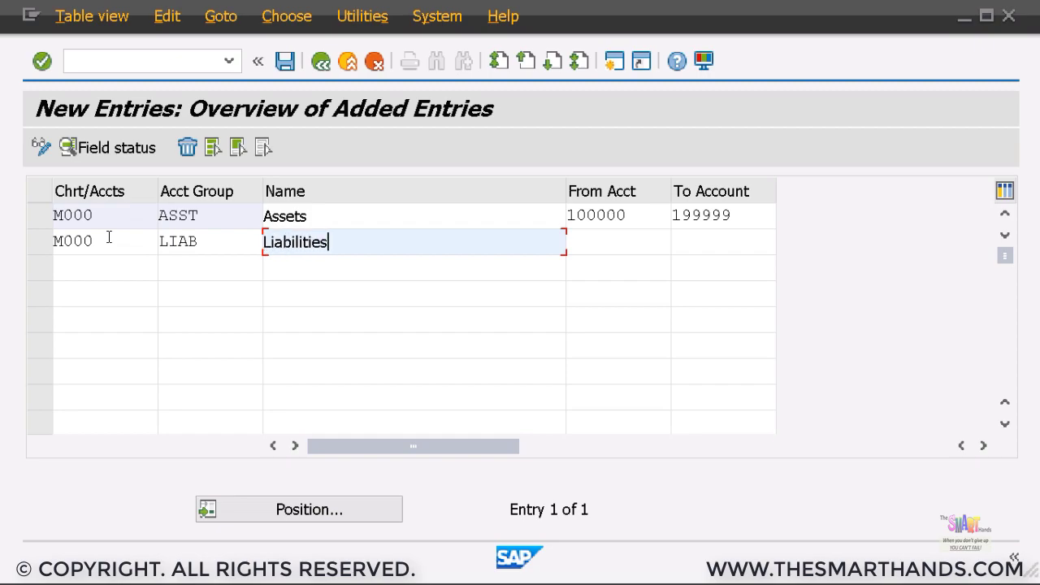
key("Tab")
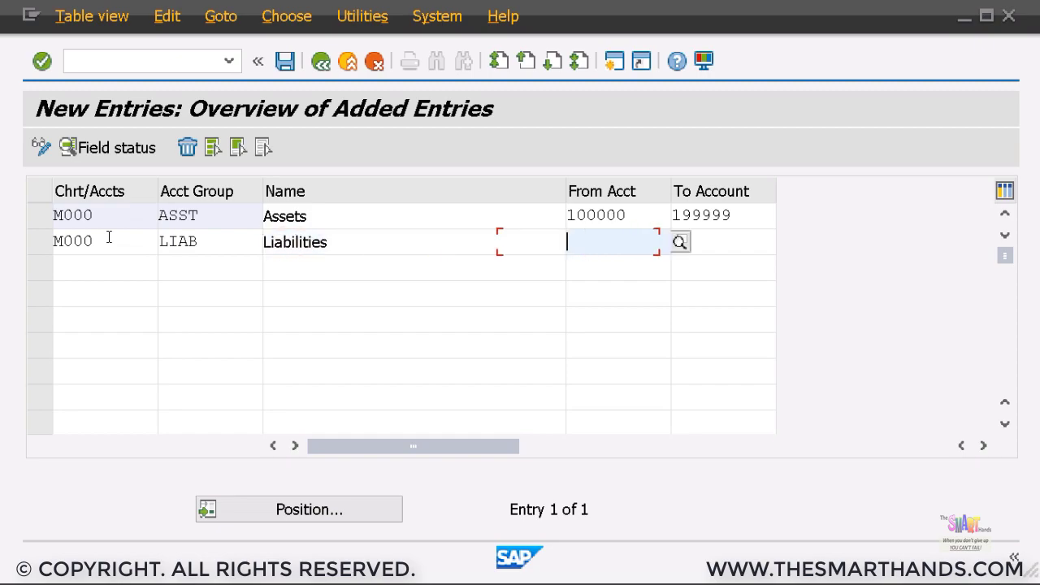
type("200000")
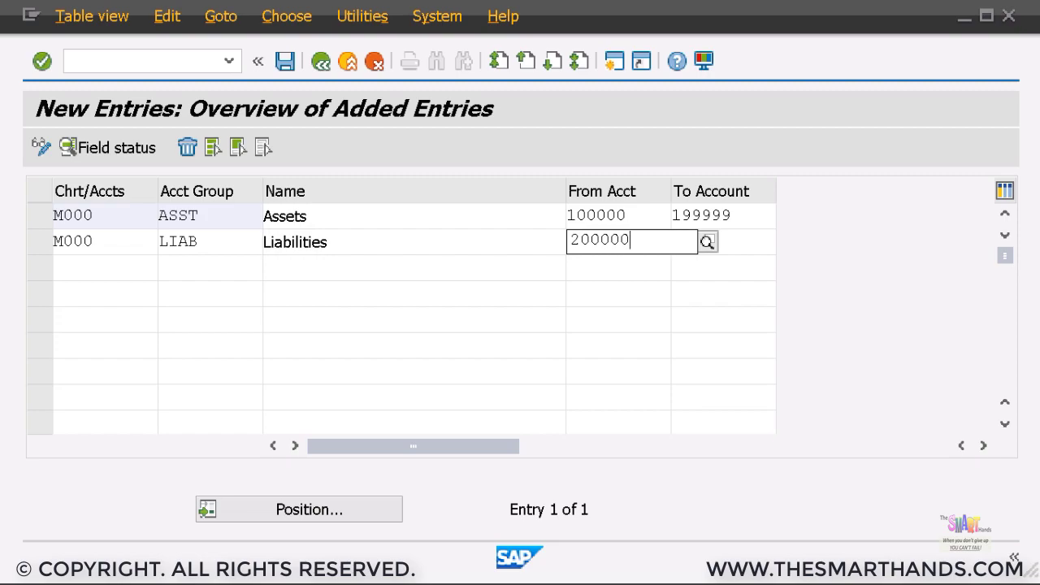
key("Tab")
type("299999")
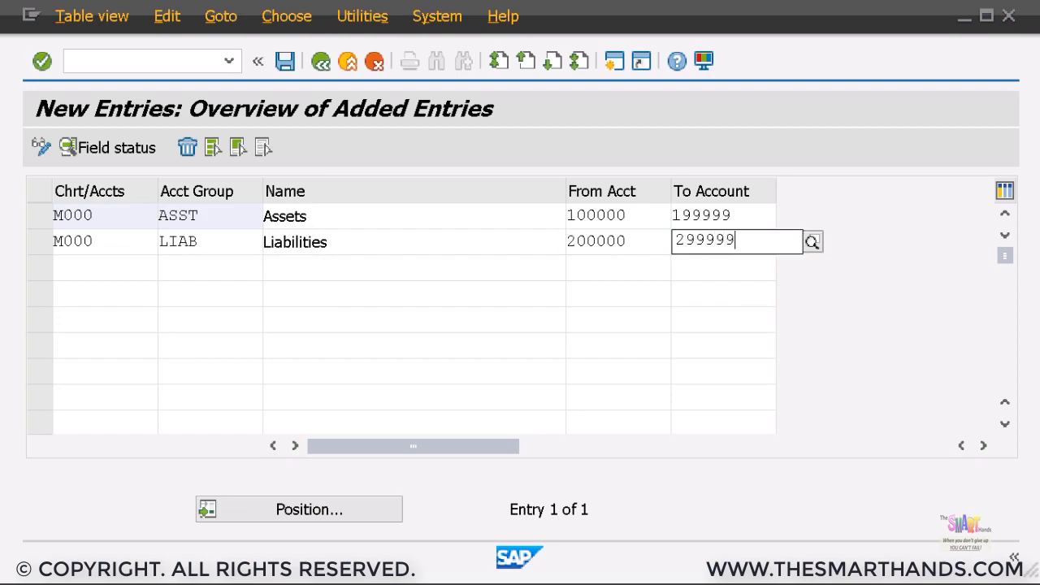
key("Return")
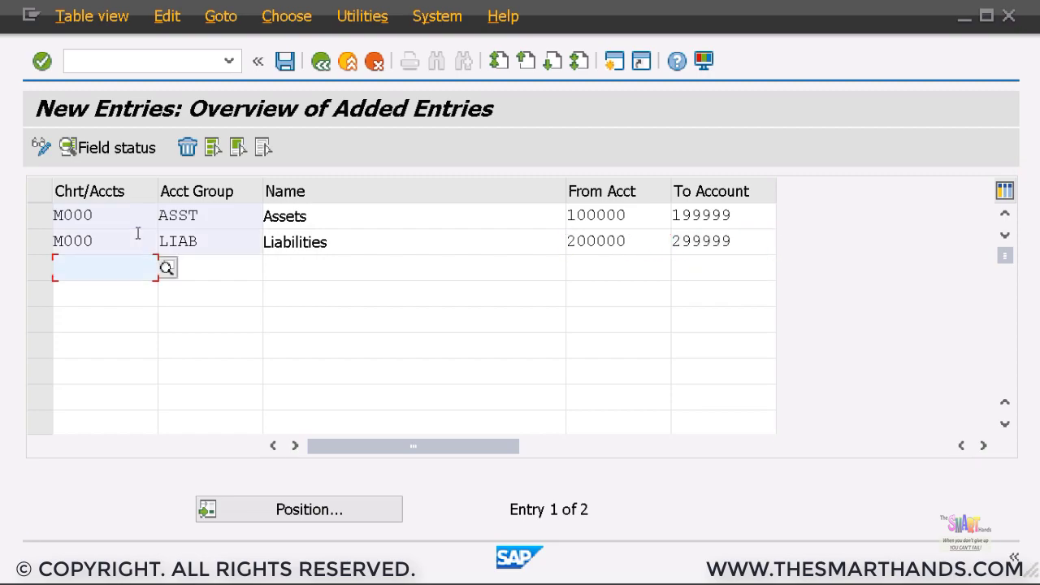
Add account group EQTY, named Equity, to chart of accounts M000 with the account range 300000 to 399999
type("M000")
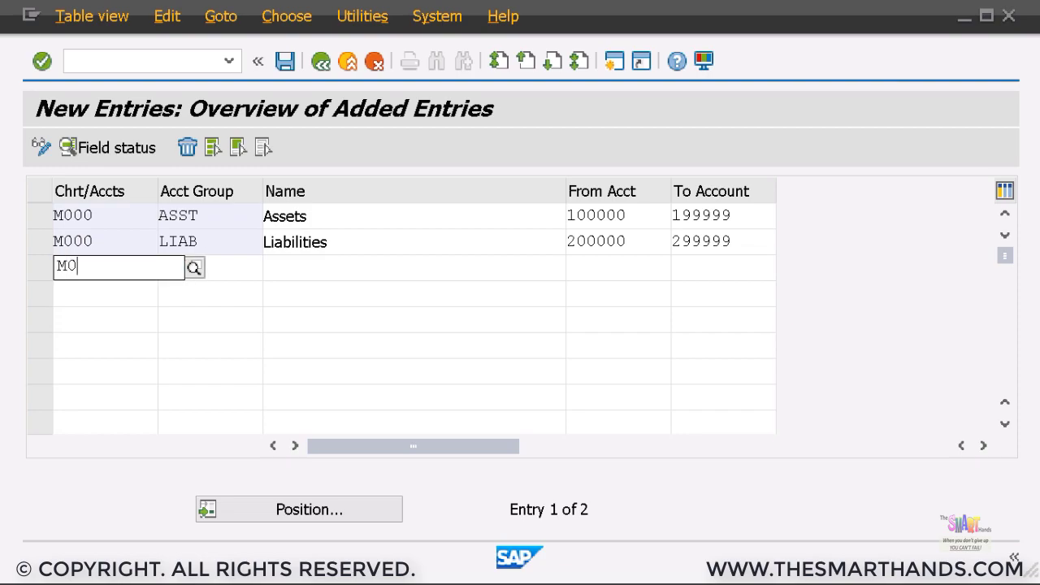
key("Tab")
type("EQTY")
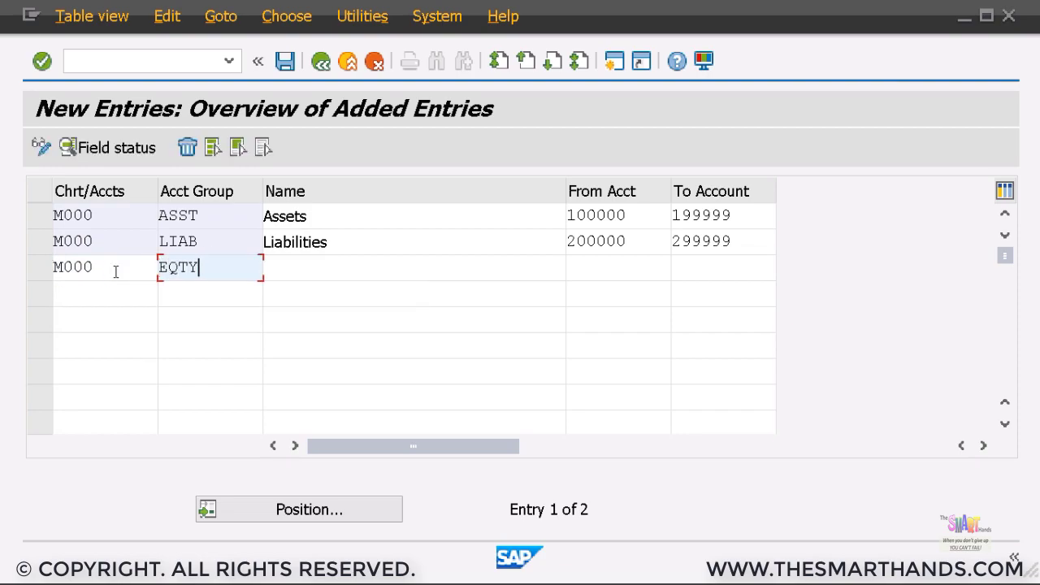
key("Tab")
type("Equity")
key("Tab")
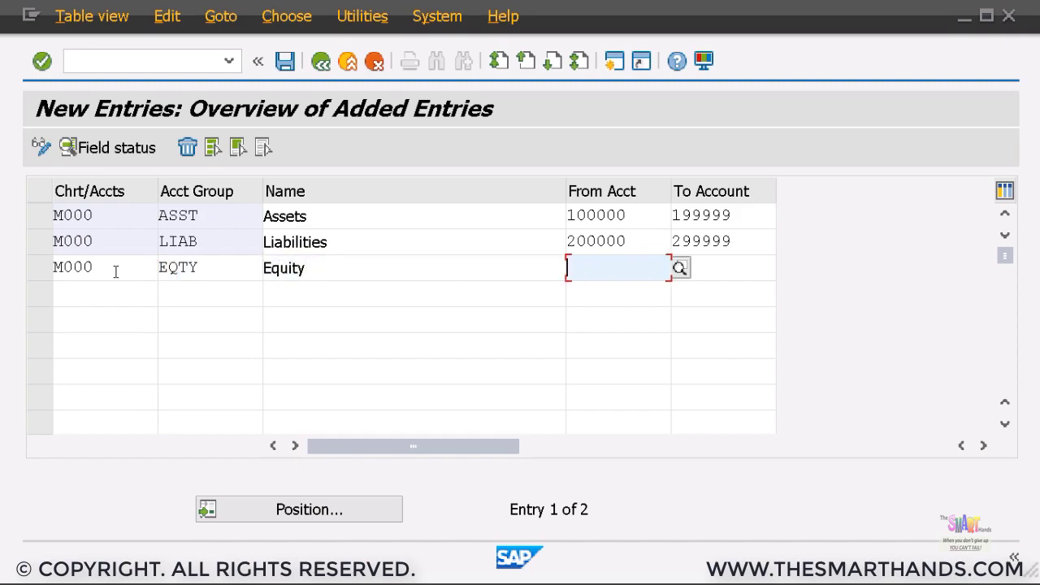
type("300000")
key("Return")
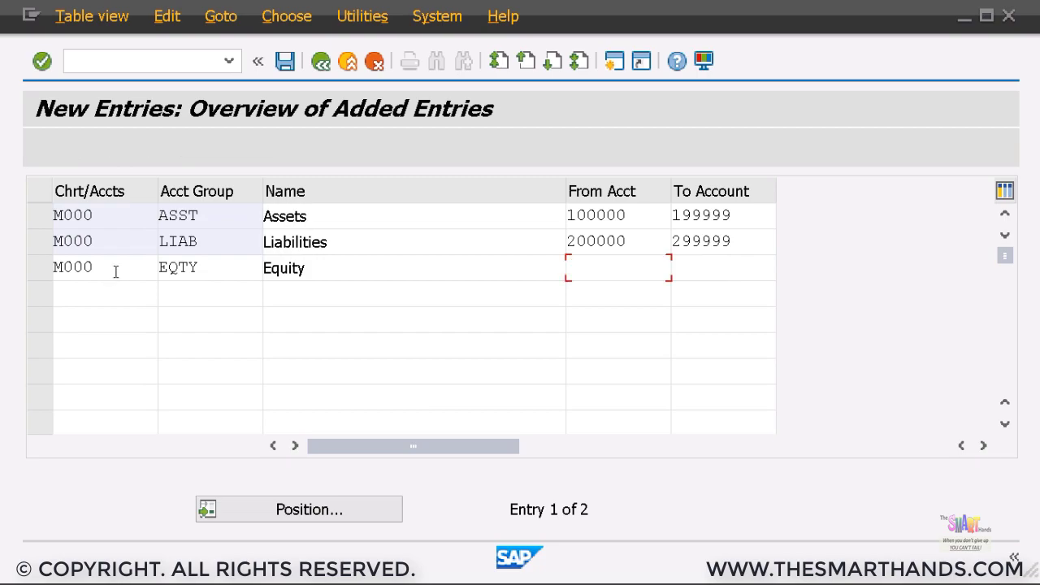
type("399999")
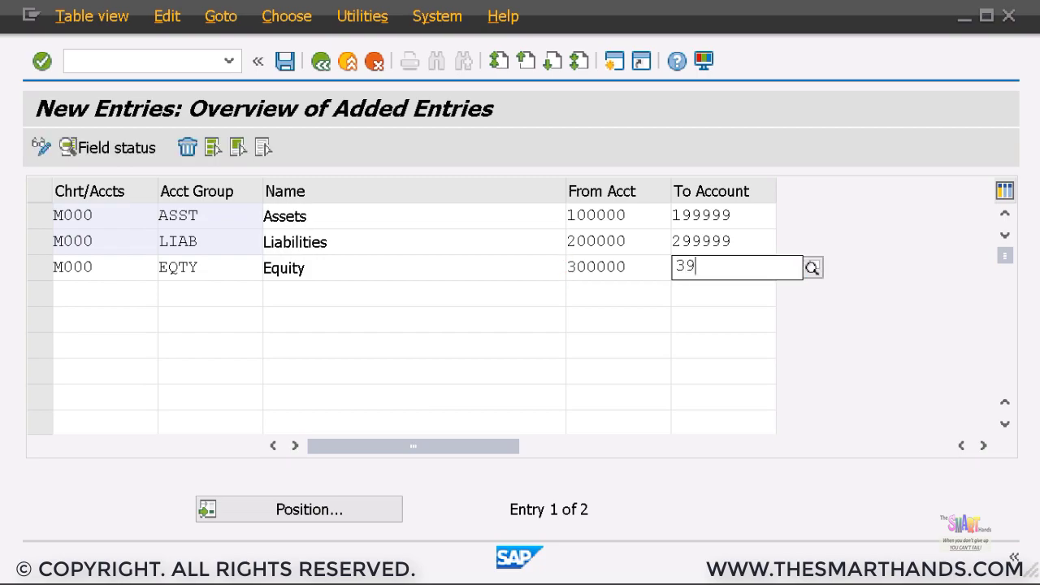
Add account group REVS, named Revenue, to chart of accounts M000 with the account range 400000 to 499999
left_click(77, 291)
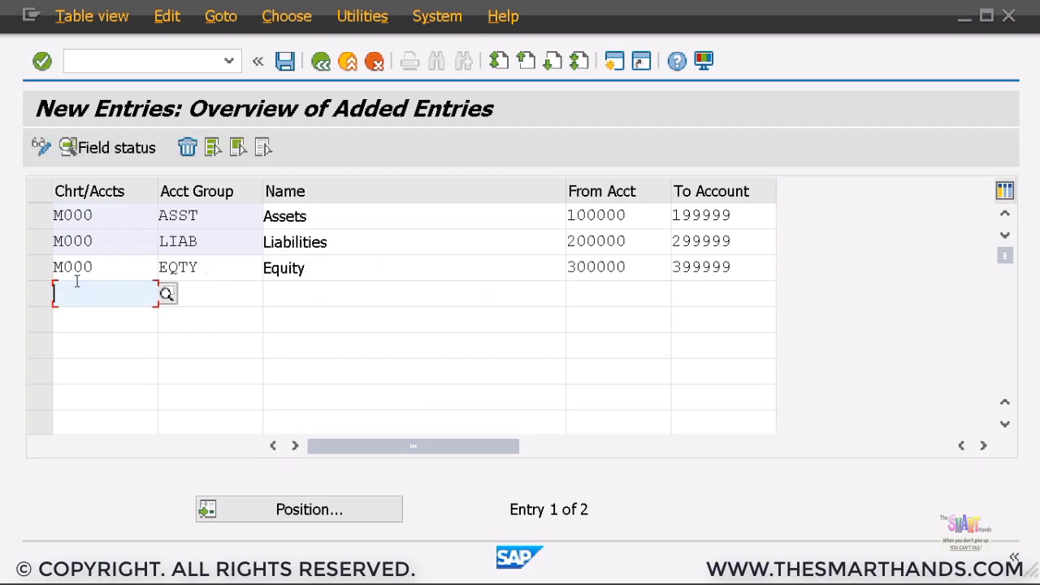
type("M000")
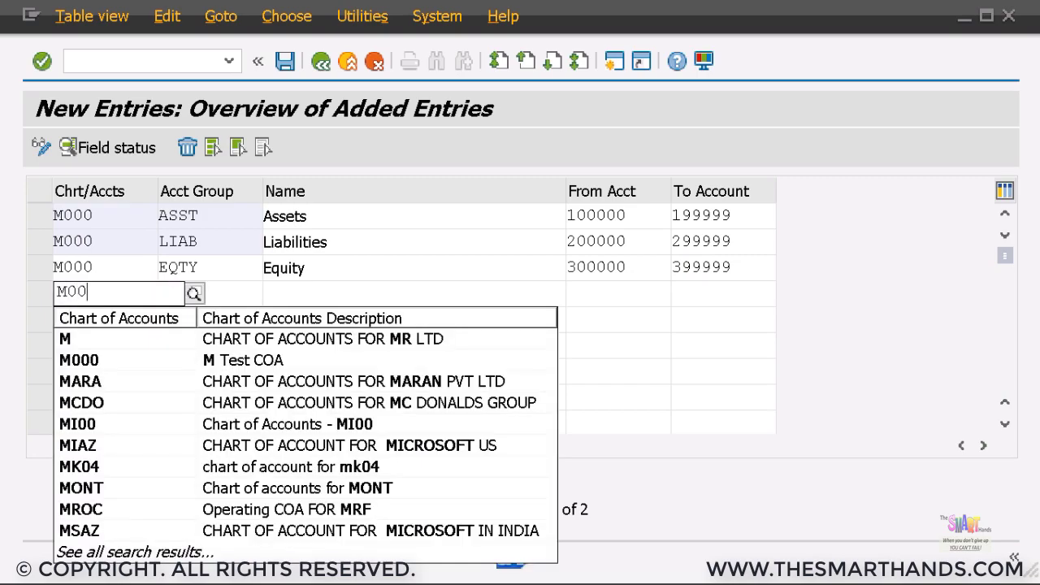
key("Tab")
type("REVS")
key("Tab")
type("Revenue")
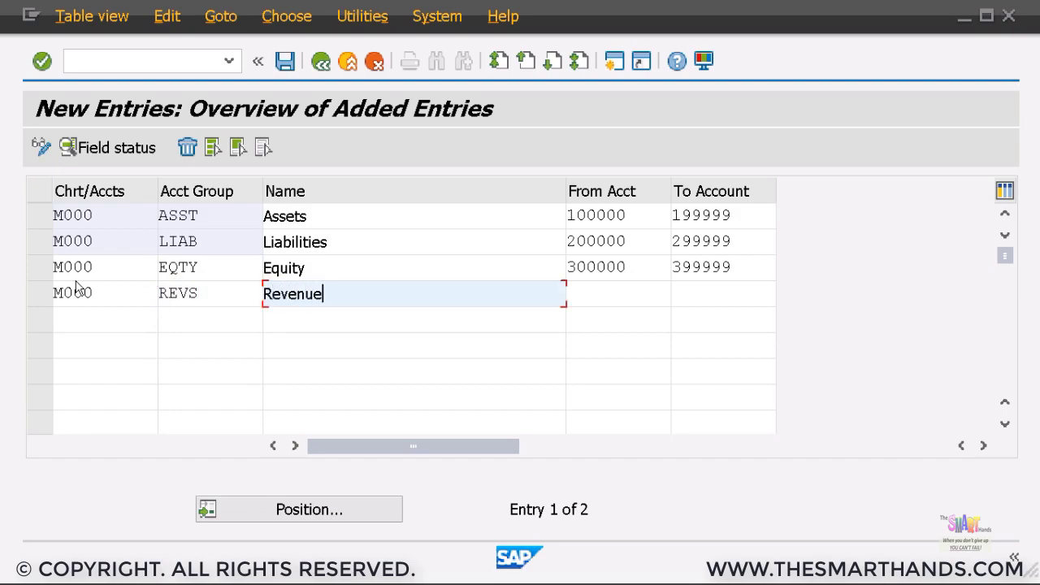
key("Tab")
type("400000")
key("Tab")
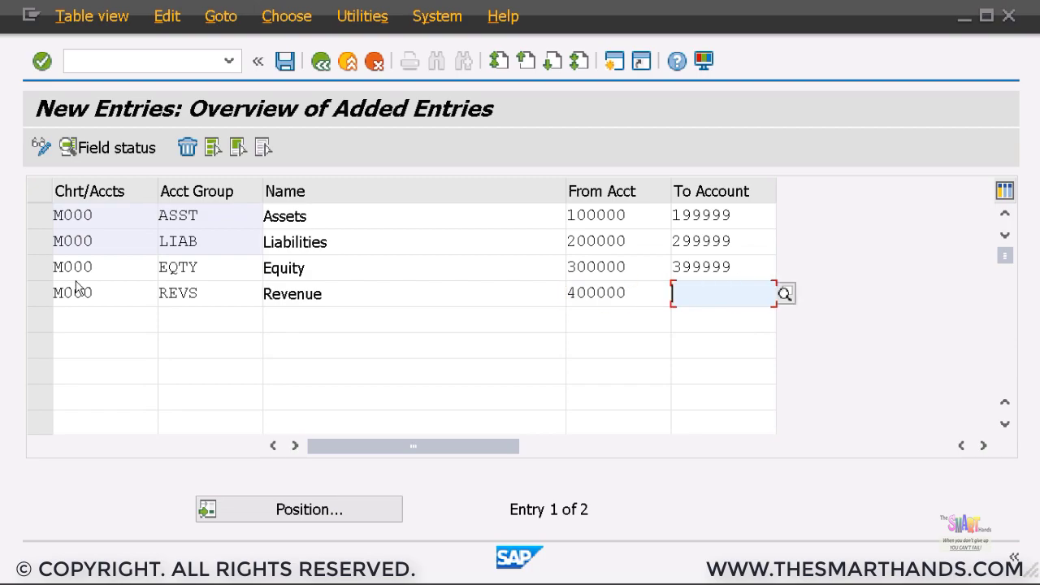
type("499999")
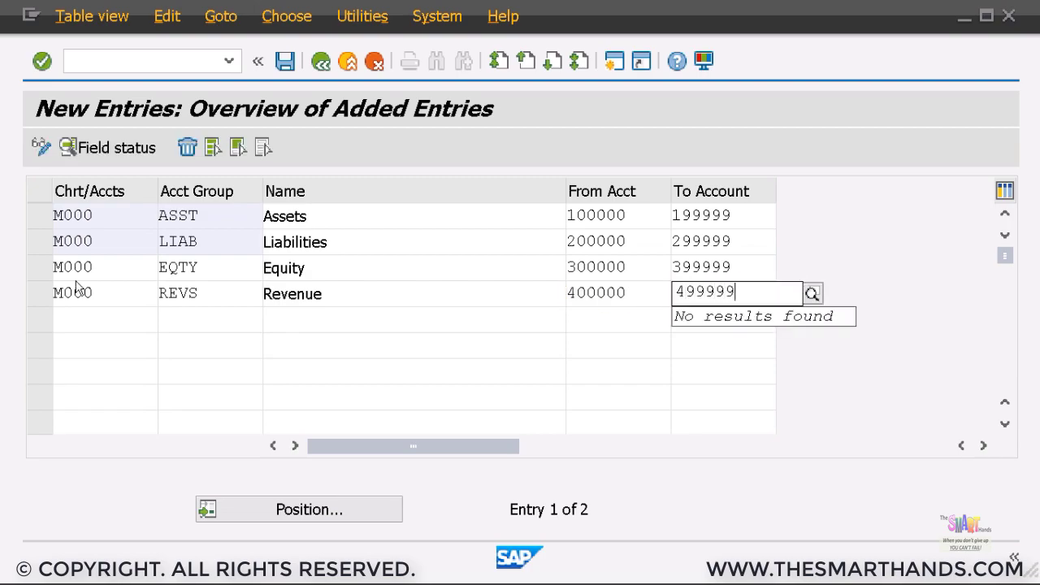
key("Return")
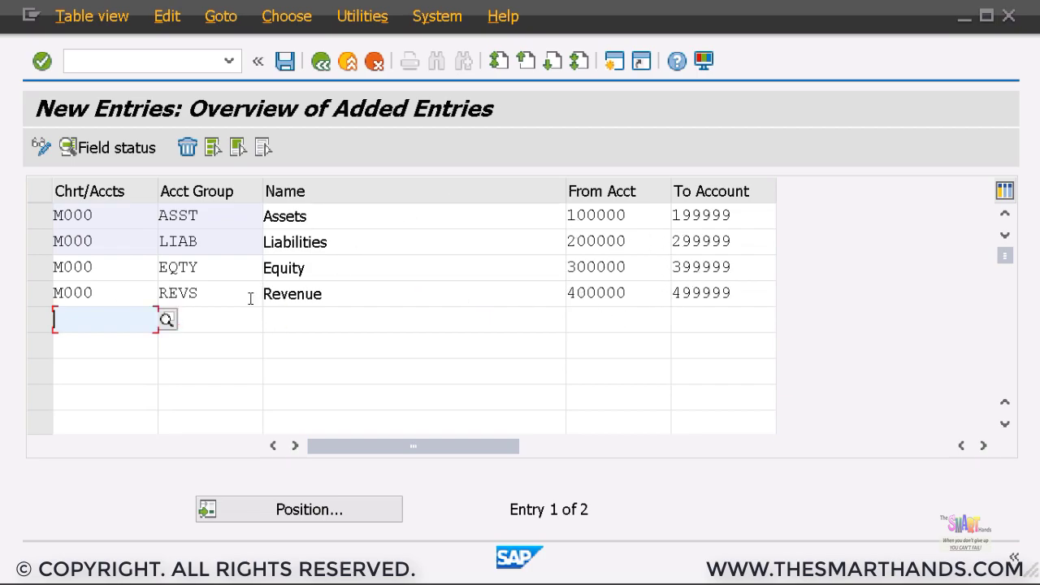
Add account group EXPS, named Expense, to chart of accounts M000 with the account range 500000 to 599999
type("M")
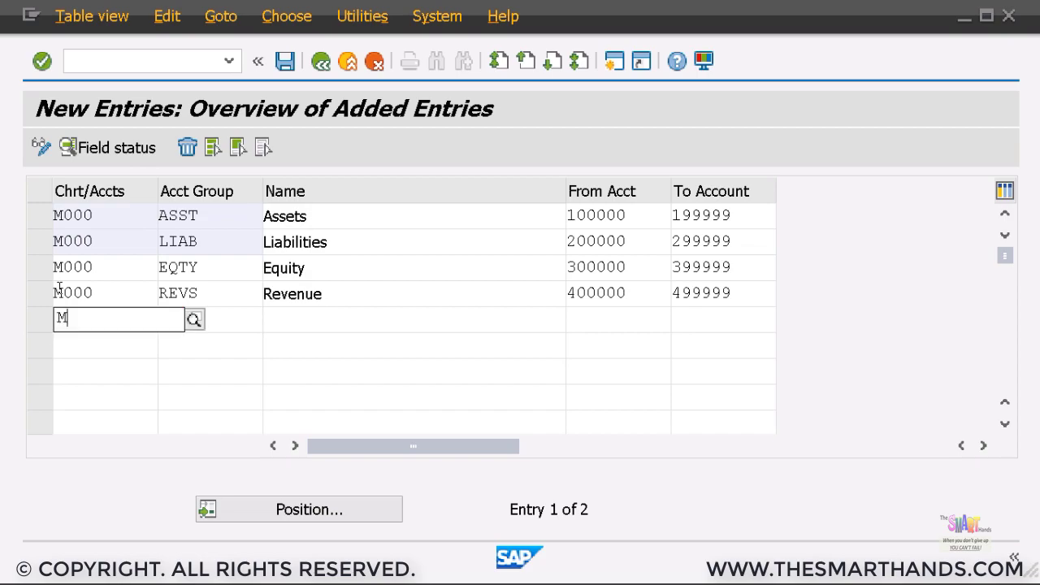
type("0000")
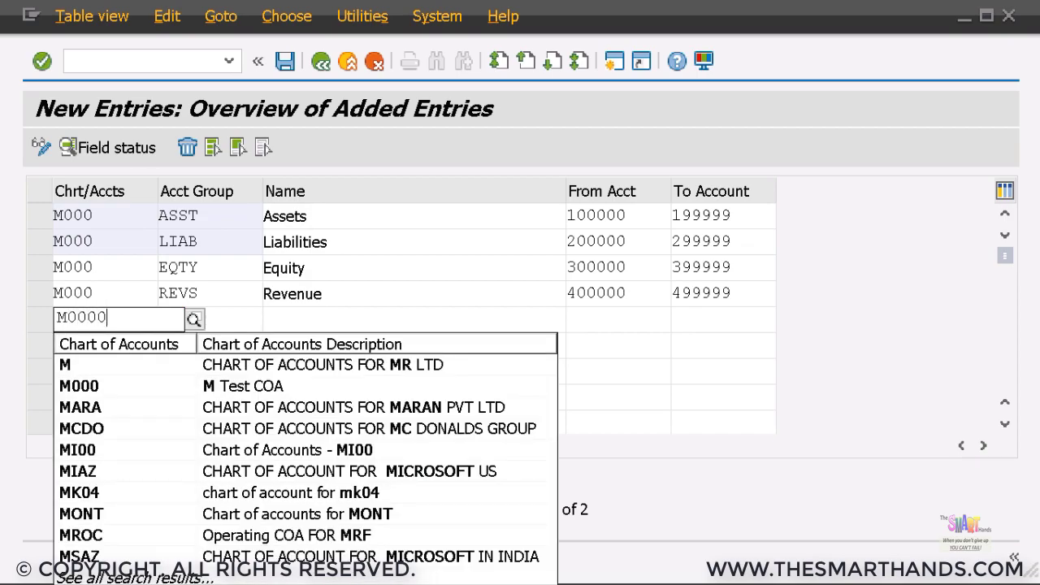
key("Tab")
type("EXPS")
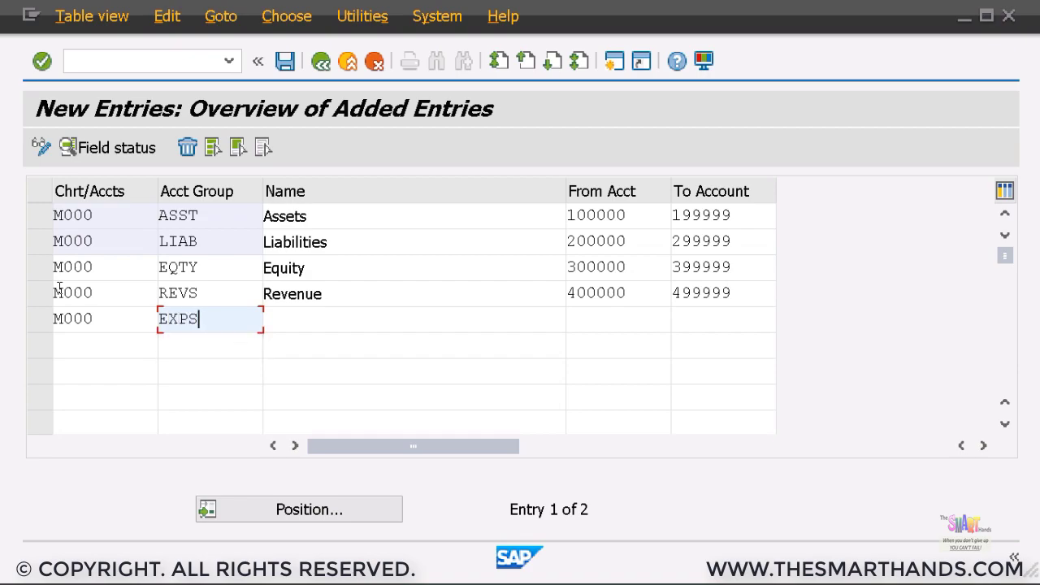
key("Tab")
type("Expense")
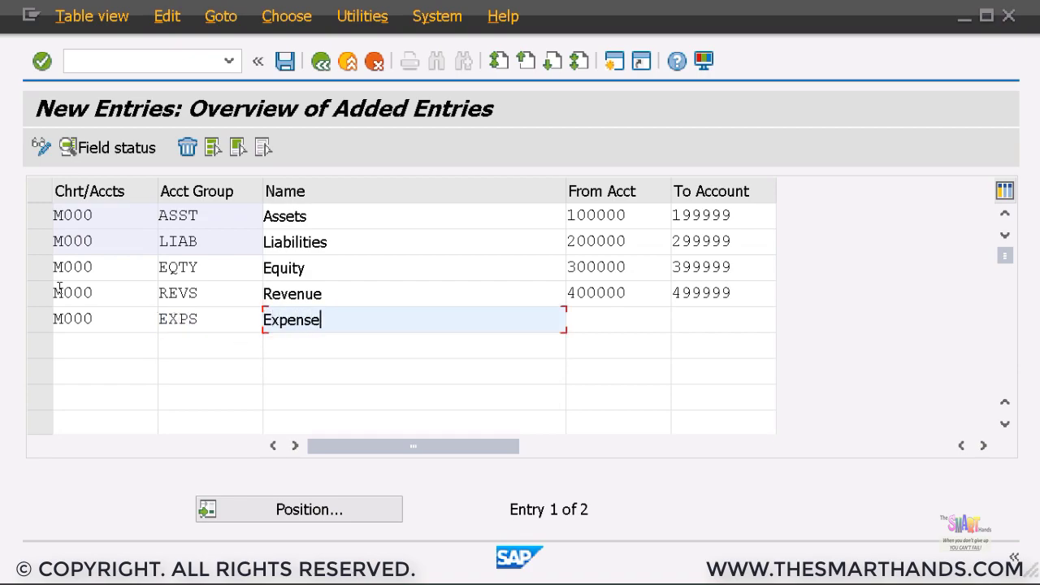
key("Tab")
type("5")
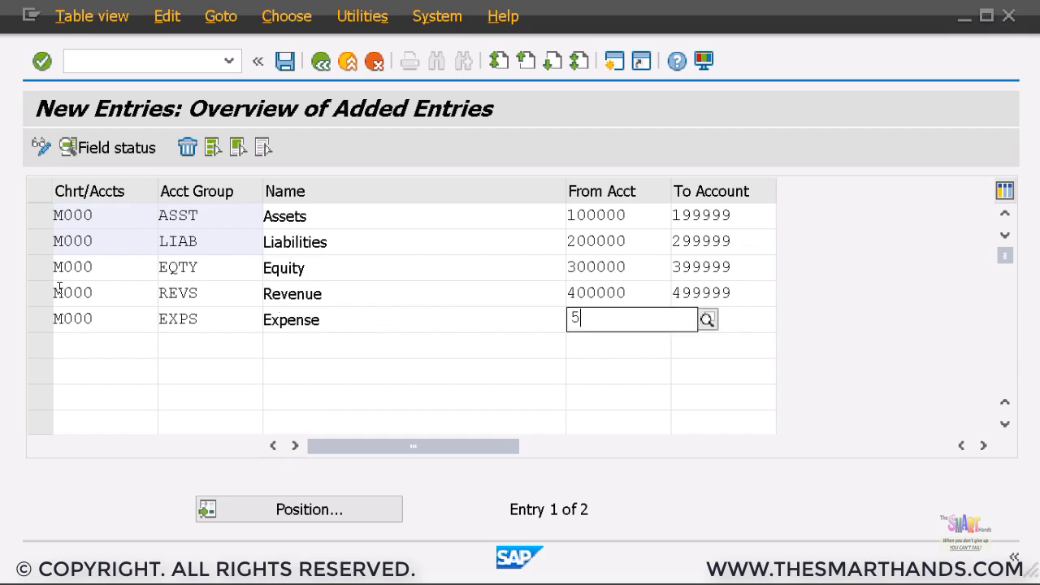
type("00000")
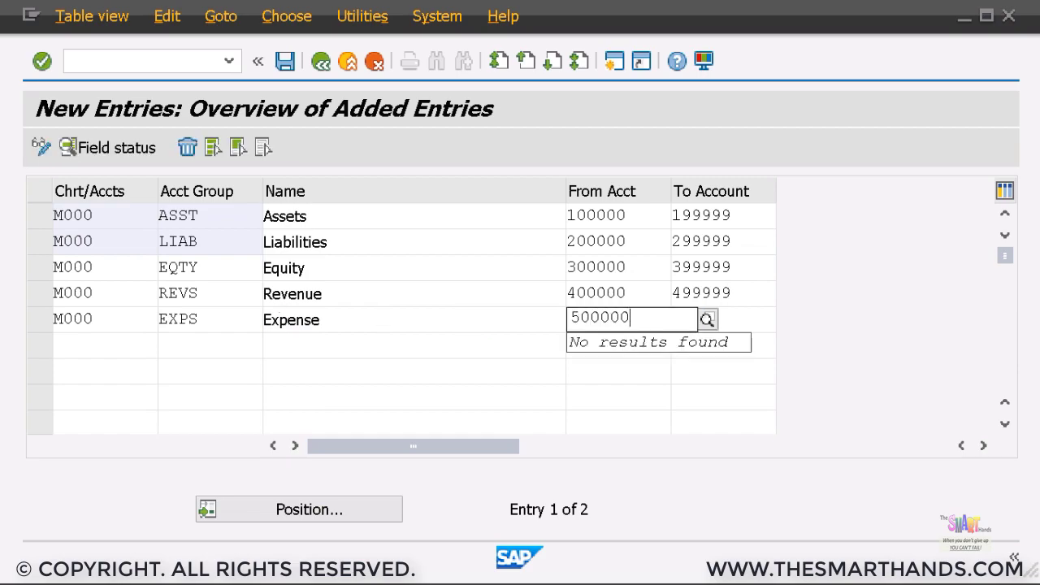
key("Tab")
type("599999")
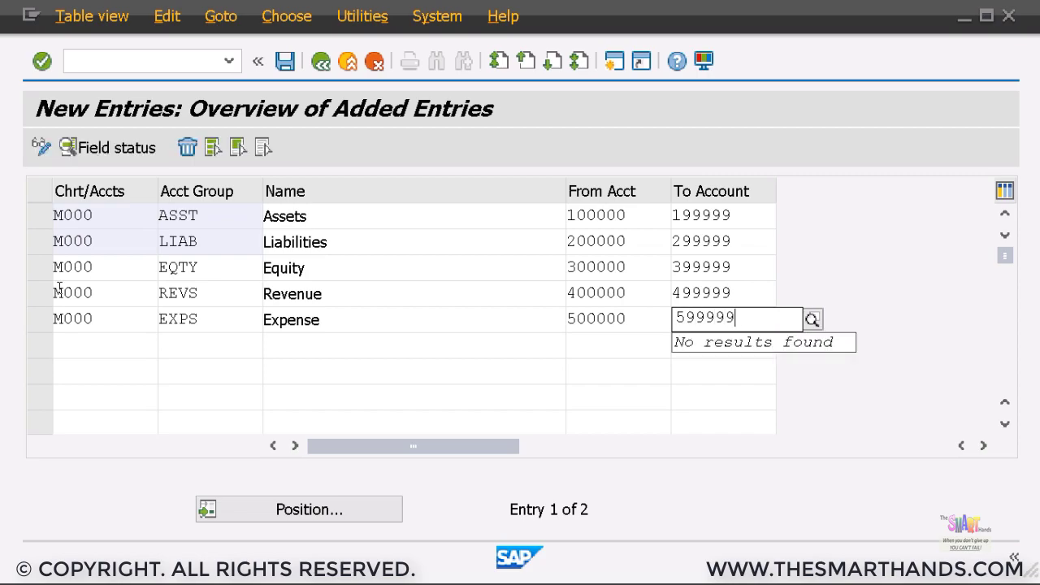
key("Tab")
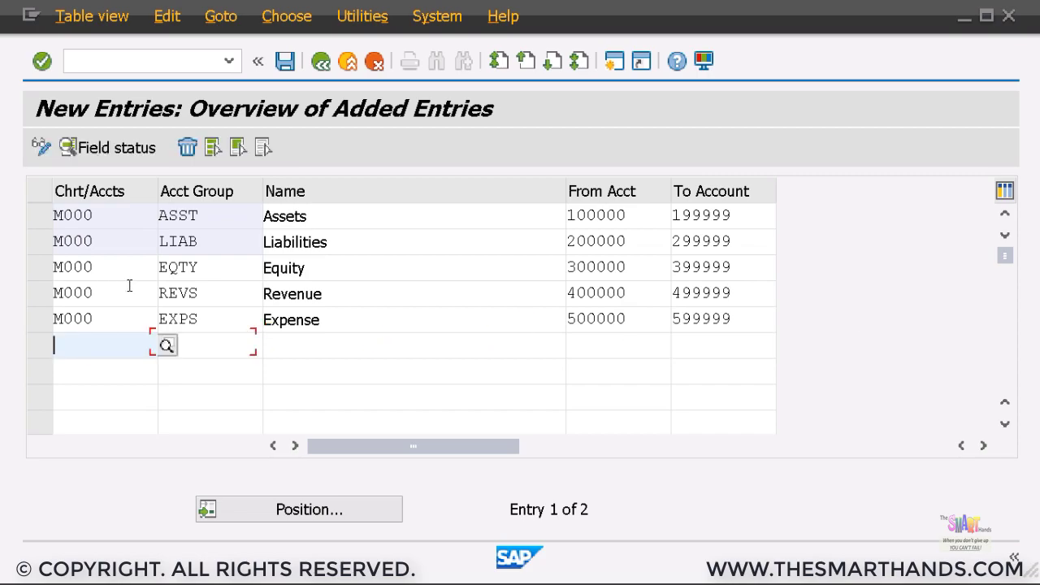
Make the REVS and EXPS group names plural, as Revenues and Expenses
left_click(369, 298)
type("s")
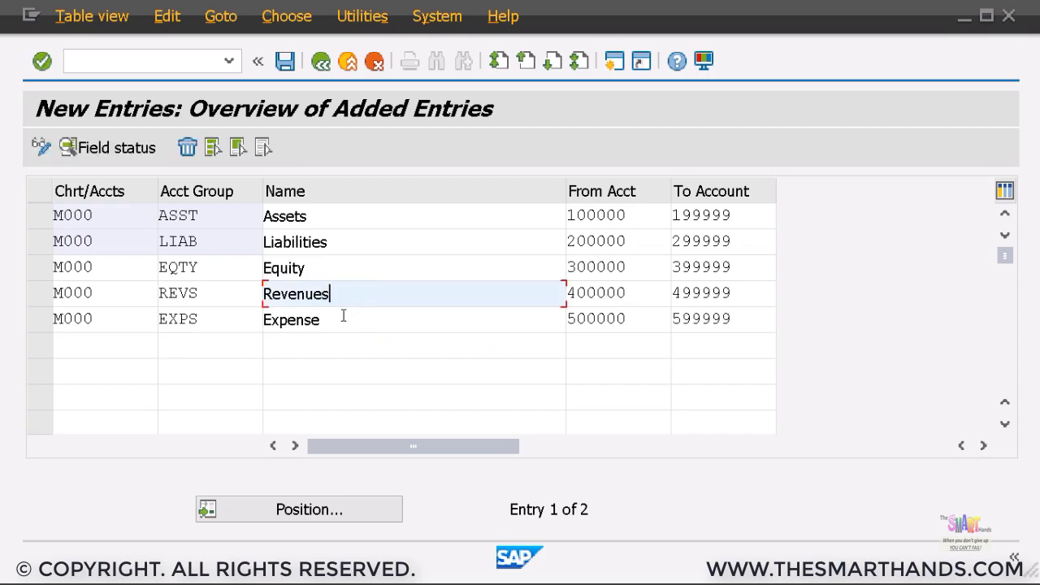
left_click(341, 318)
type("s")
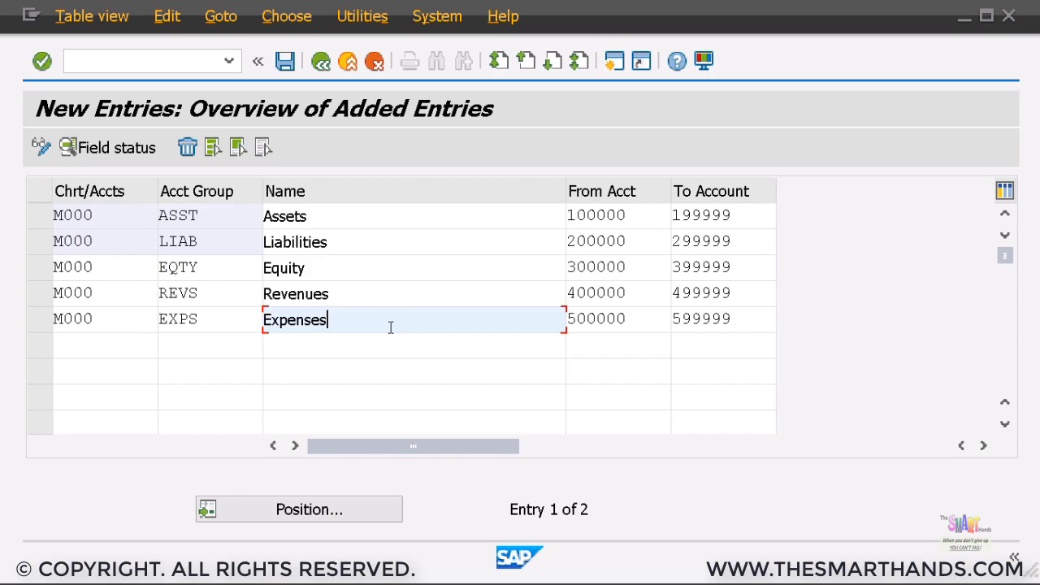
Add account group ALLC, named Allocation, to chart of accounts M000 with the account range 800000 to 899999
left_click(73, 345)
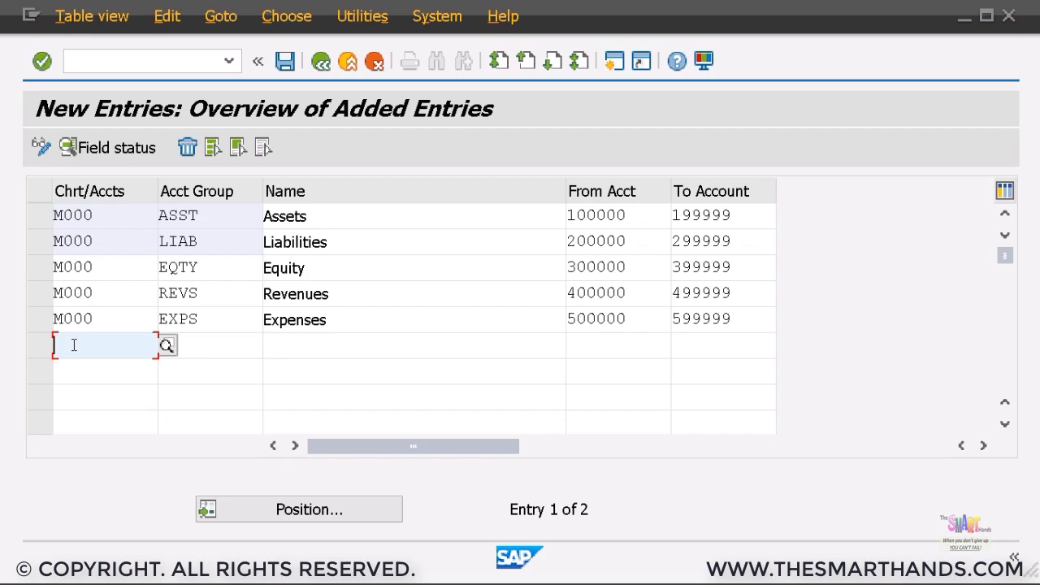
type("M000")
key("Tab")
type("ALLC")
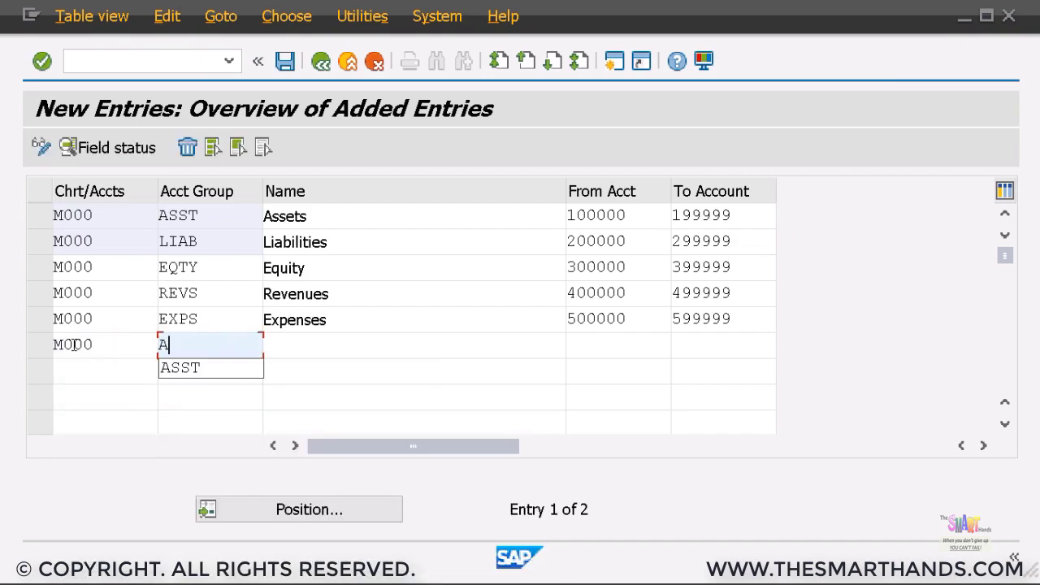
key("Tab")
type("Allocation")
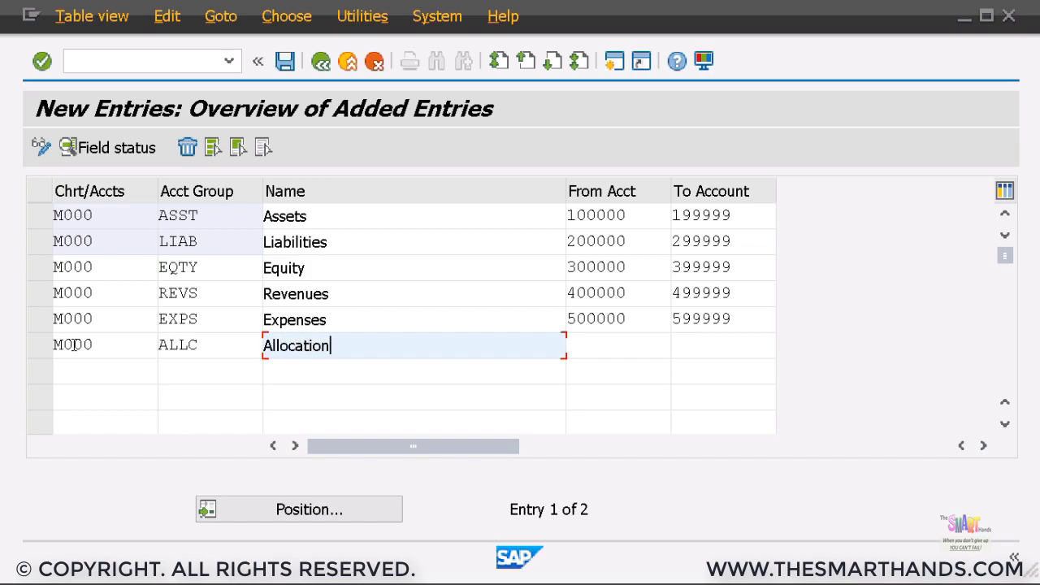
key("Tab")
type("80")
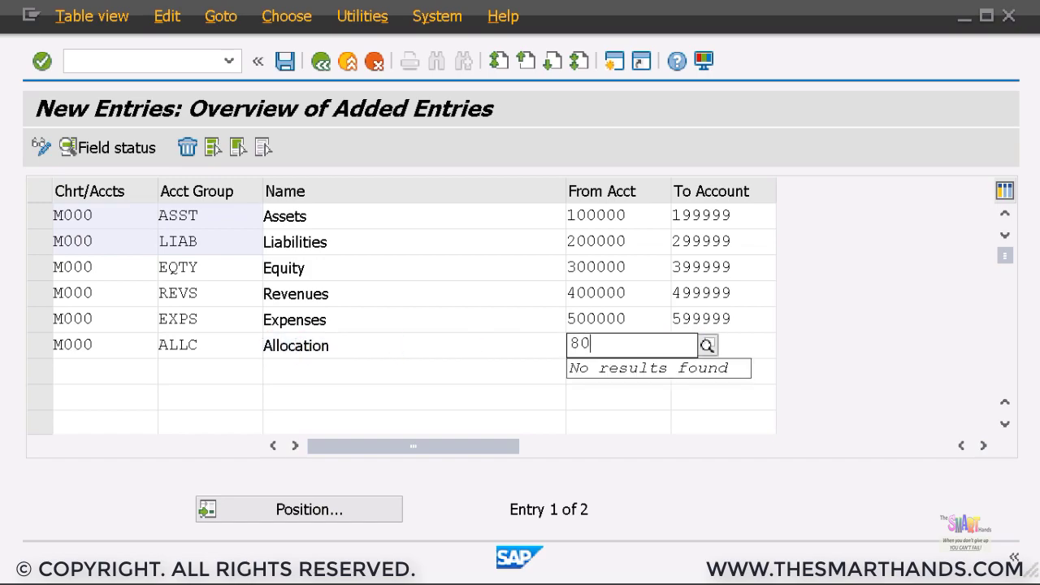
type("0000")
key("Tab")
type("899999")
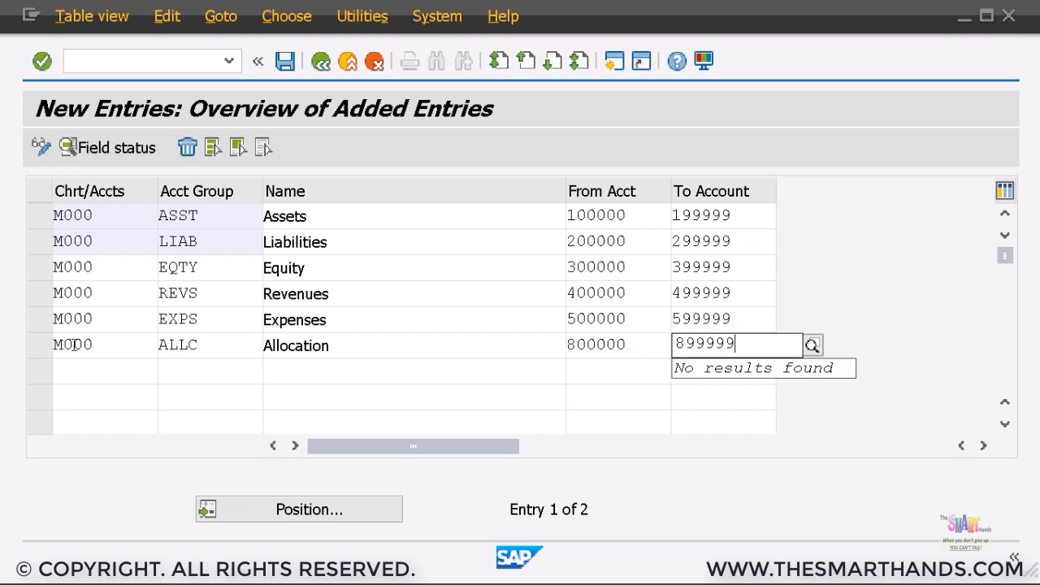
Validate the new account group entries and save them under customizing request A4HK900546
key("Return")
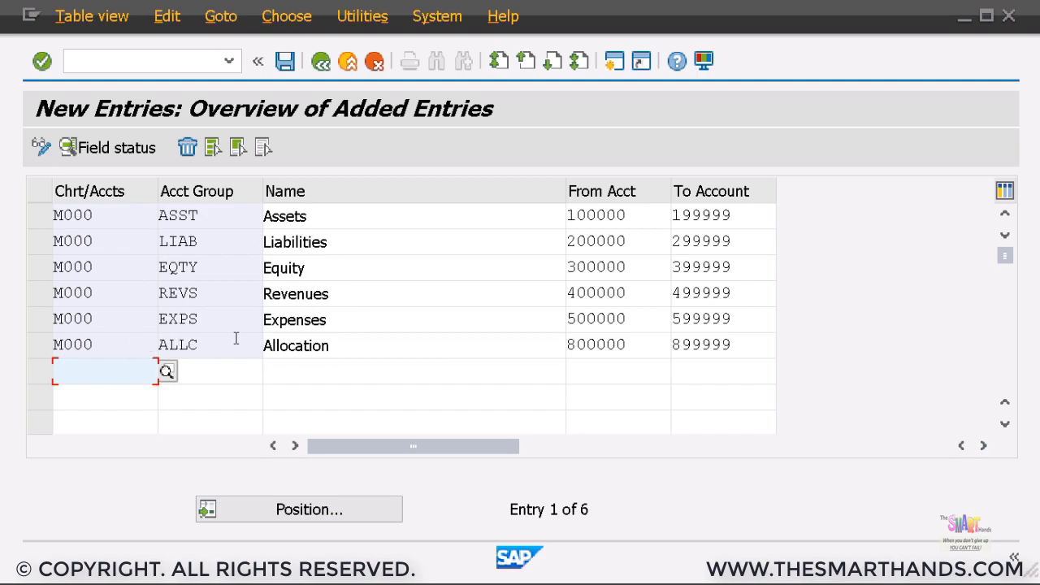
left_click(286, 62)
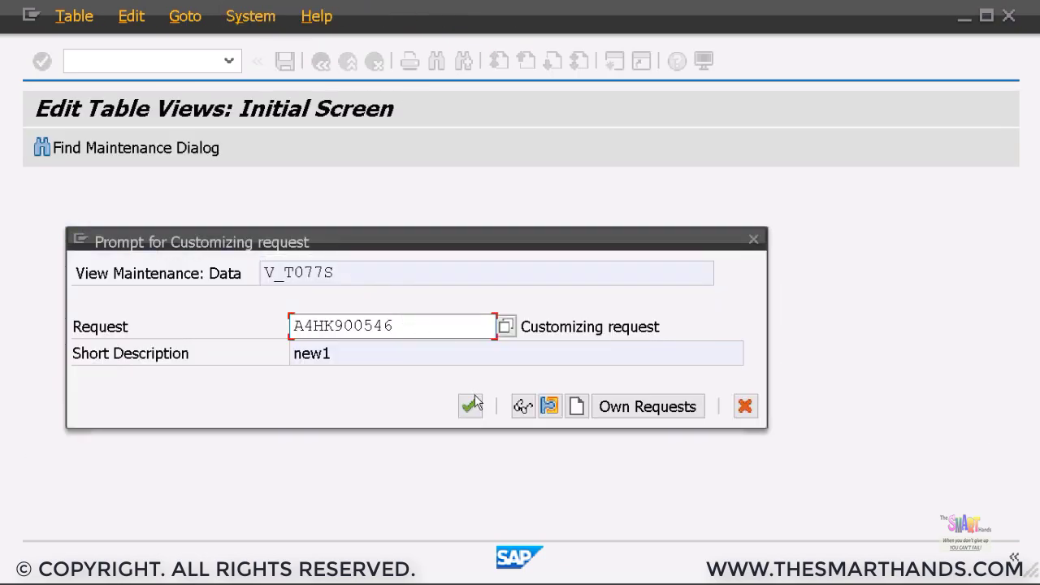
left_click(472, 404)
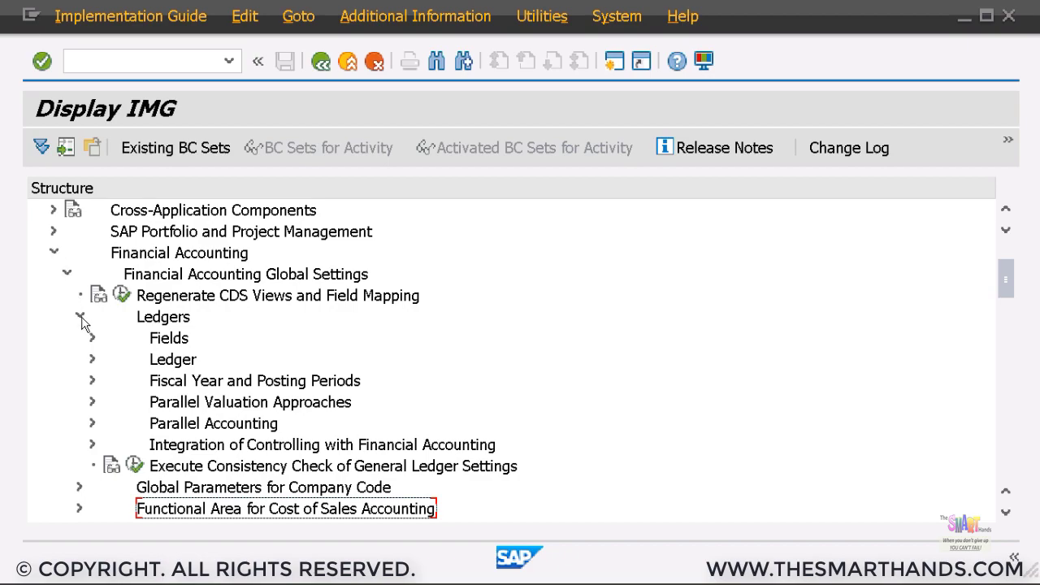
Open the Assign Company Code to Field Status Variants activity under Ledgers > Fields and locate company code M001
left_click(93, 339)
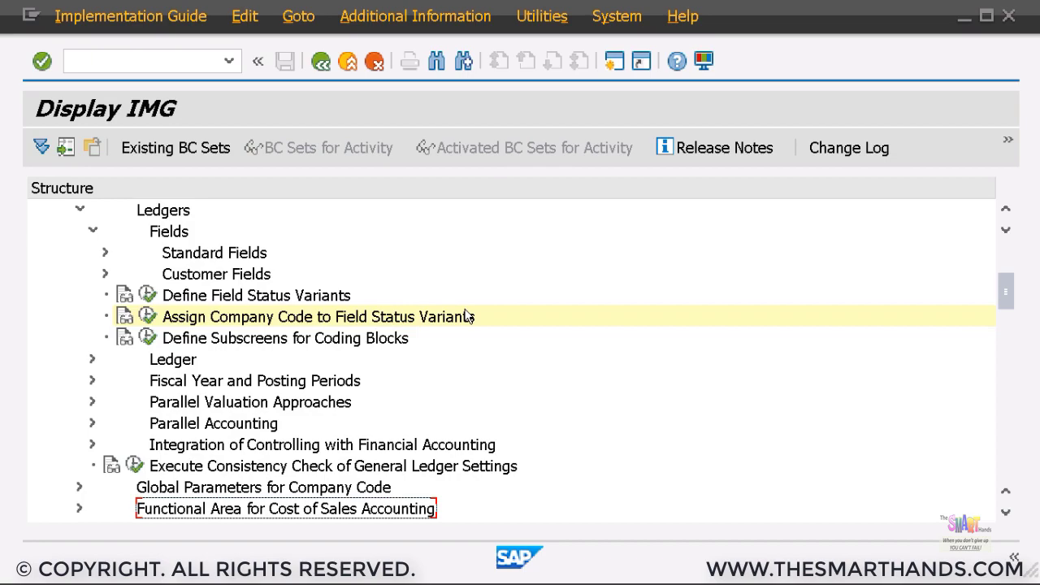
left_click(145, 318)
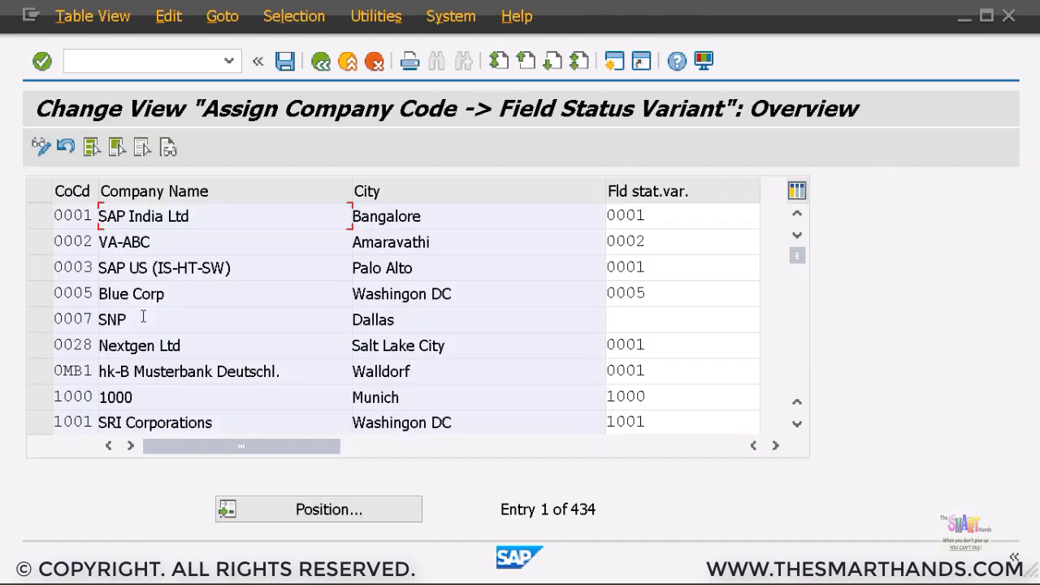
left_click(316, 508)
type("M001")
key("Return")
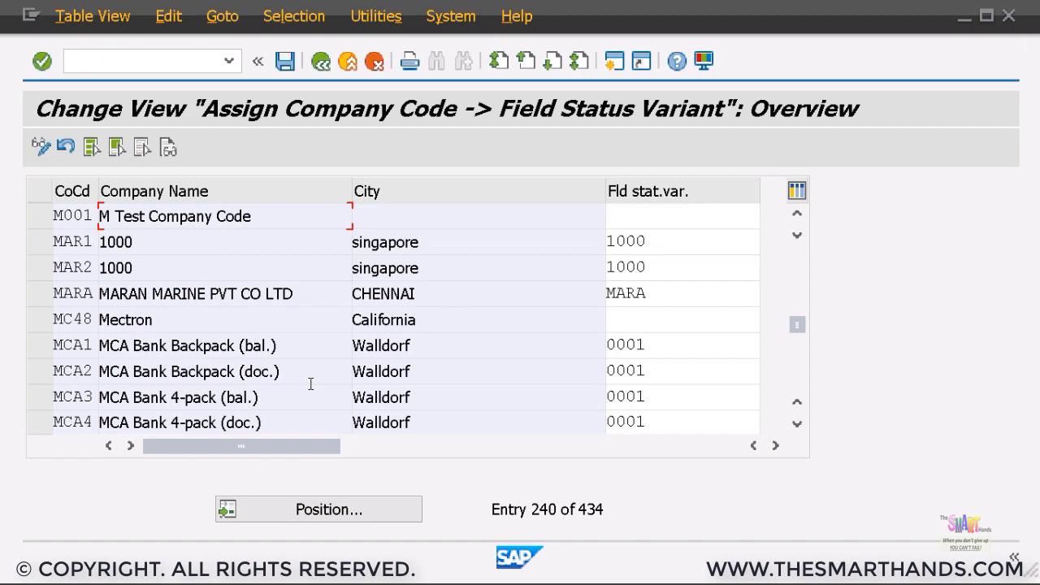
Assign field status variant 1000 to company code M001 and save it under customizing request A4HK900546
left_click(665, 217)
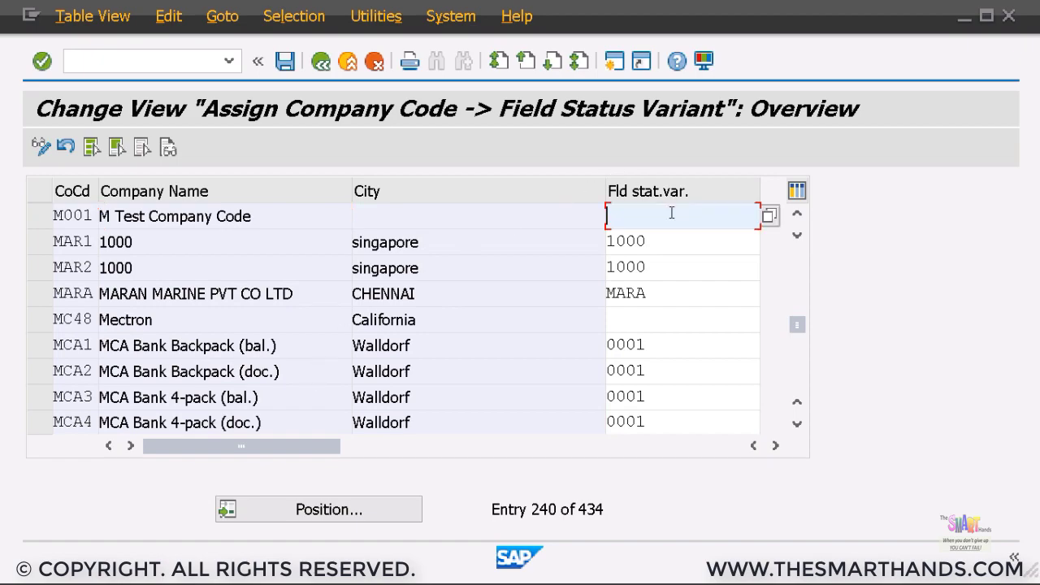
left_click(769, 217)
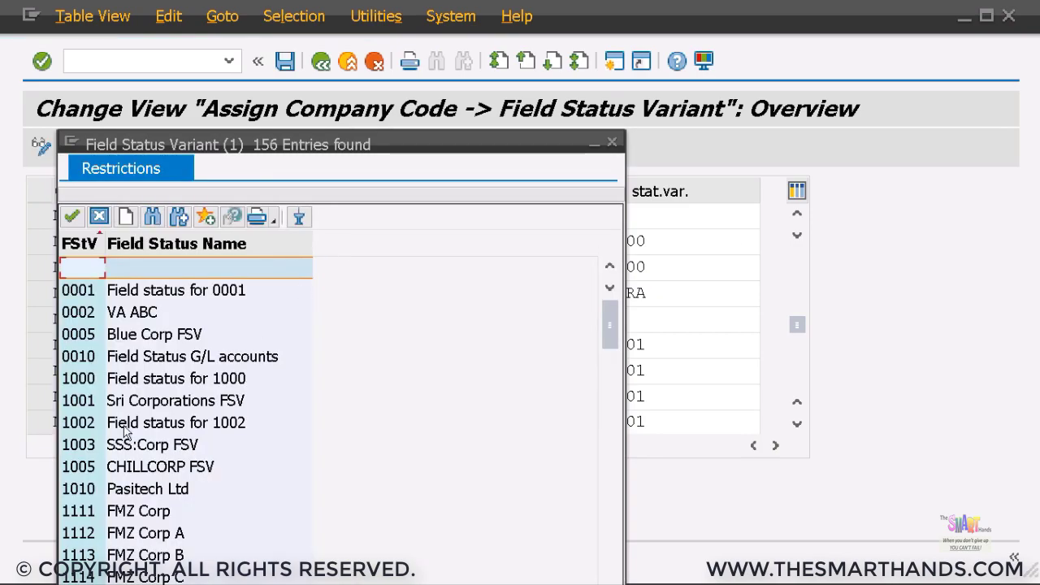
double_click(148, 380)
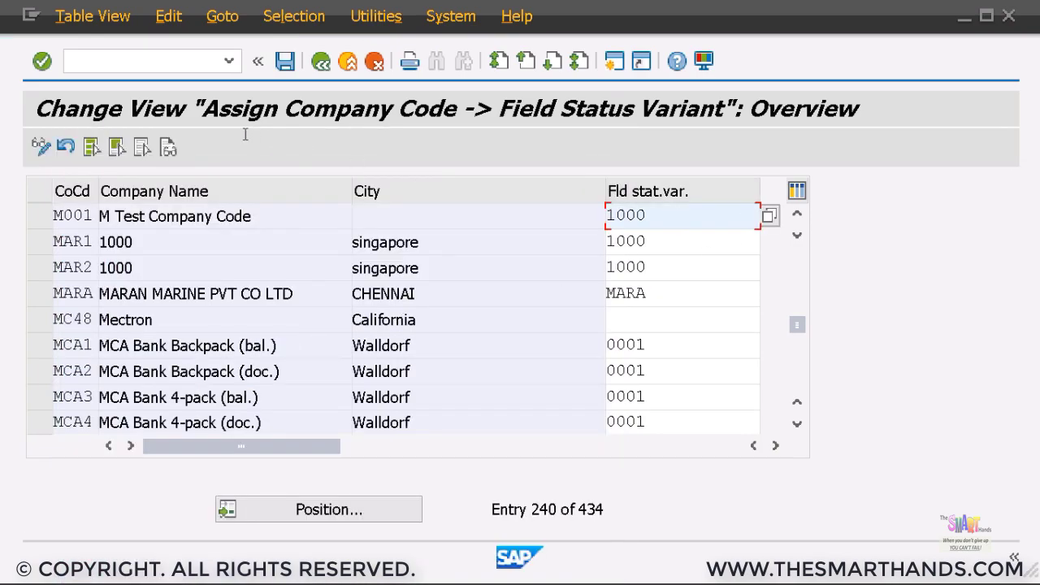
left_click(285, 61)
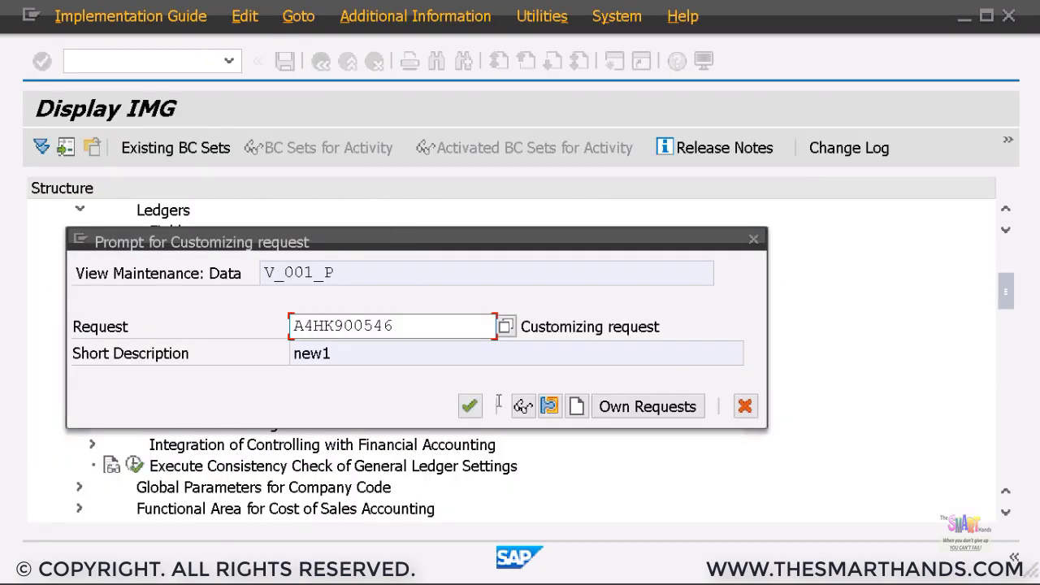
left_click(469, 406)
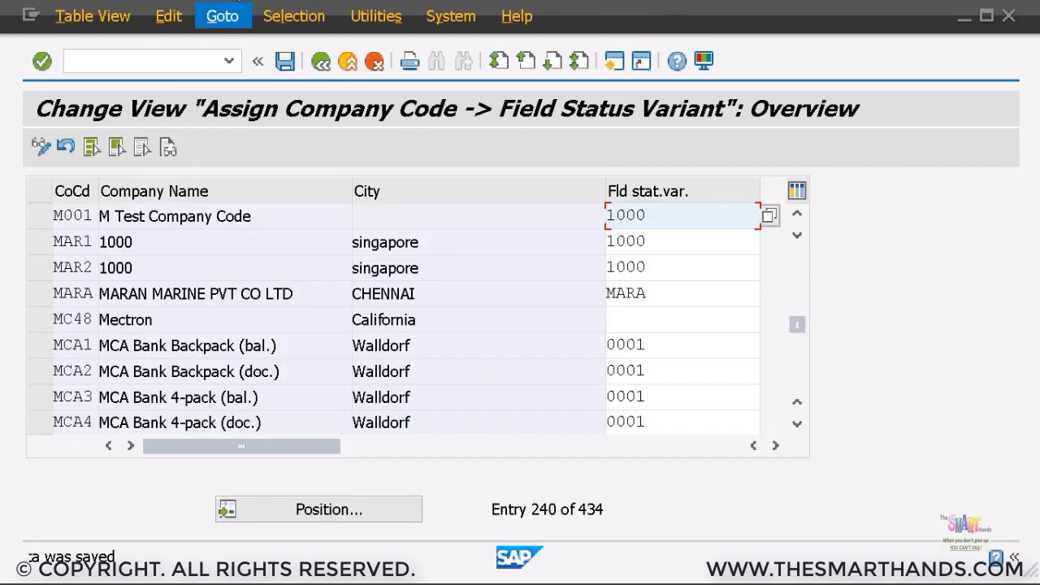
key("F3")
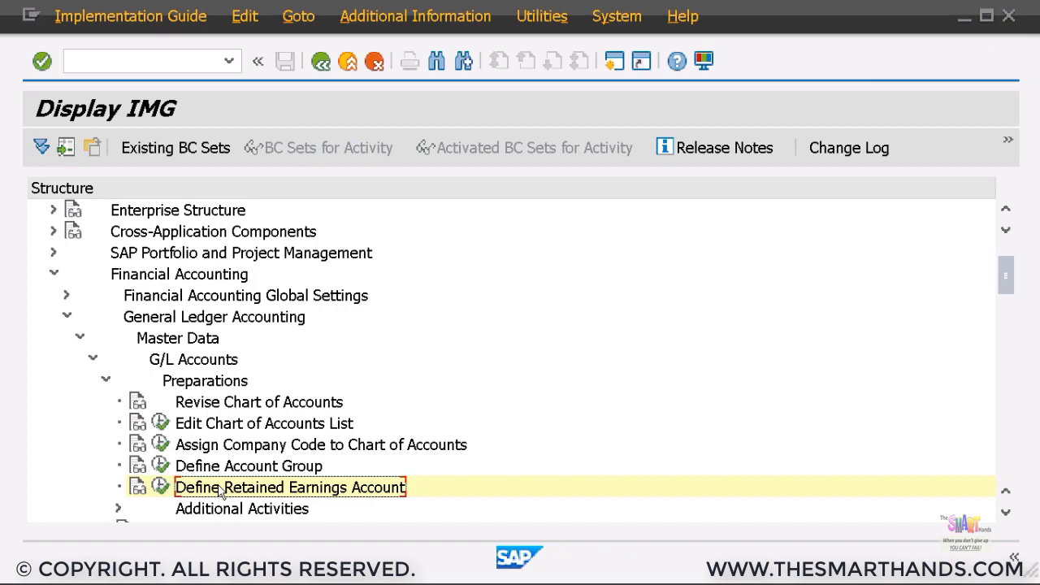
Define the retained earnings account for chart of accounts M000, with P&L statement account type M1 and account 399900
left_click(160, 487)
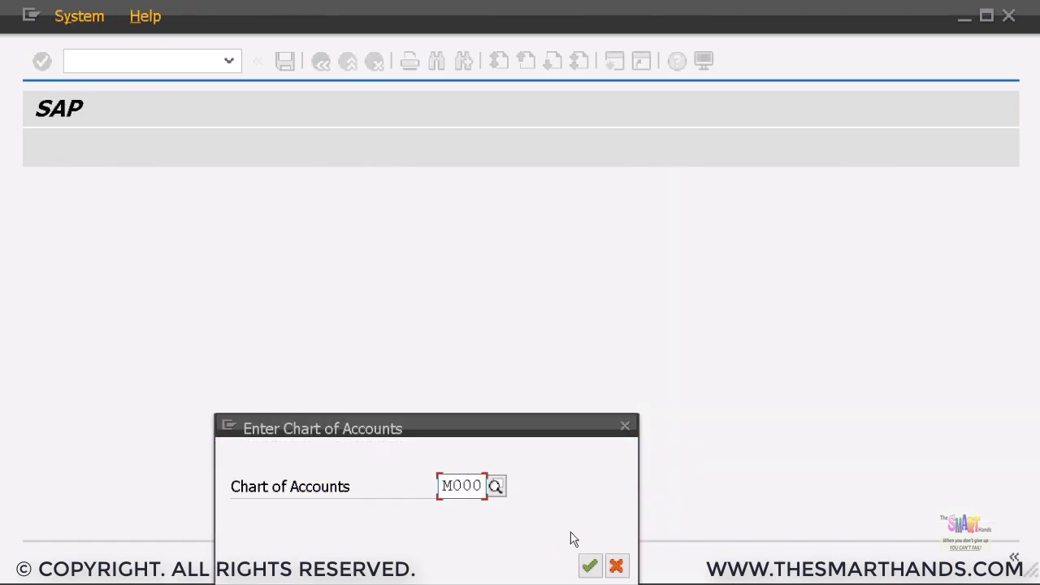
left_click(591, 567)
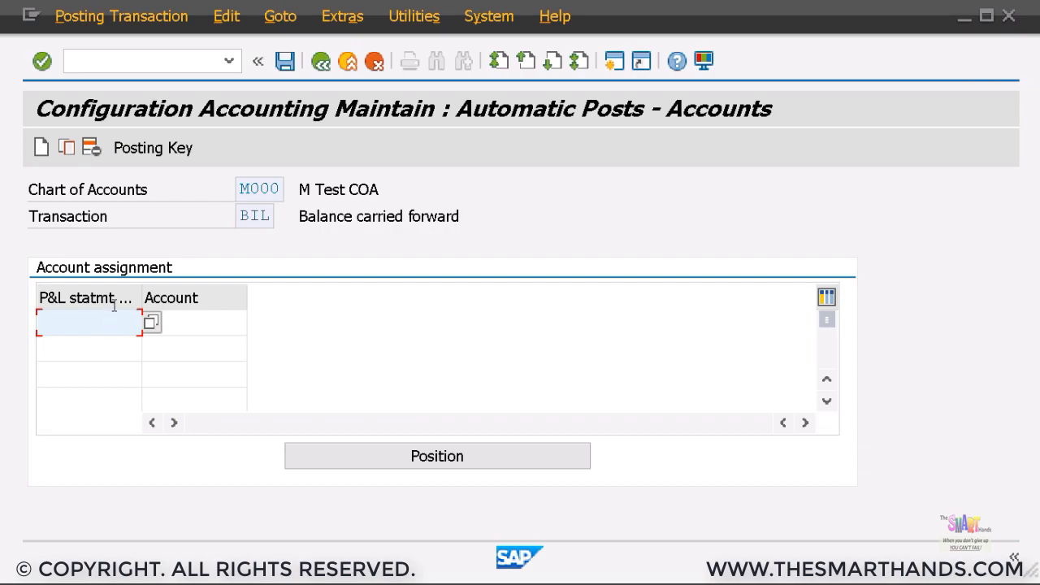
type("M1")
left_click(217, 320)
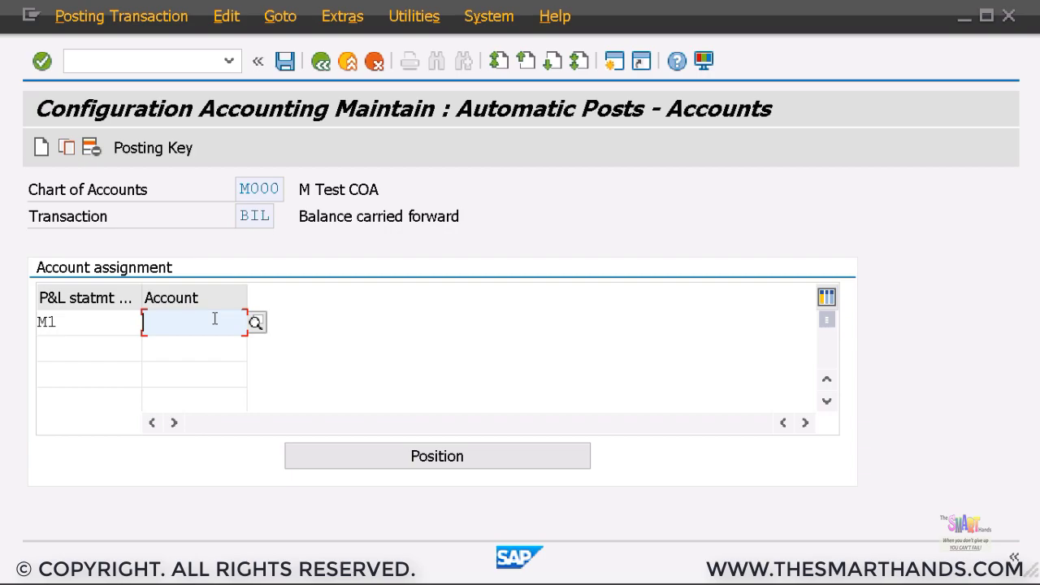
type("3")
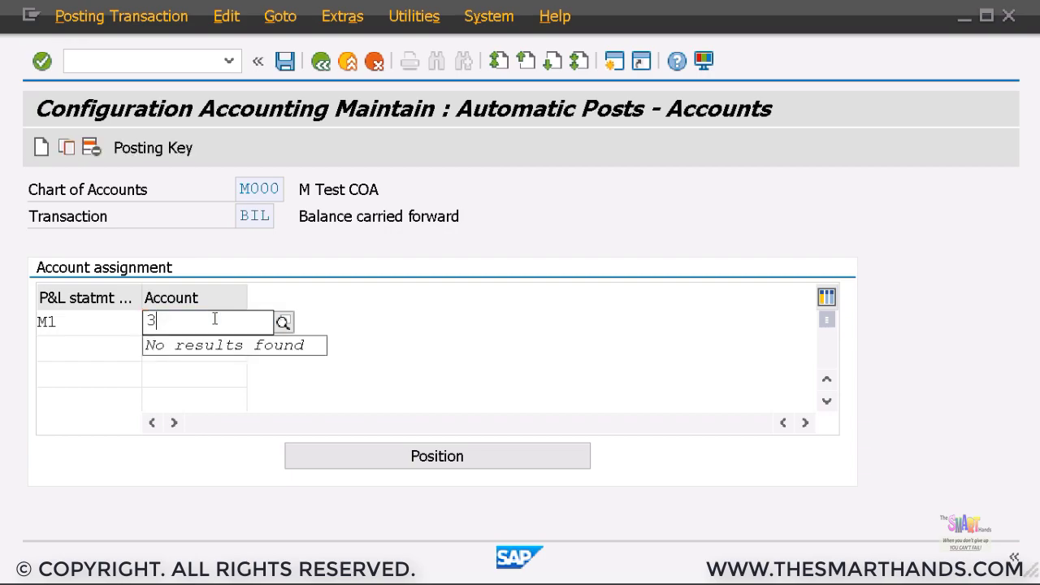
type("99900")
key("Return")
key("Return")
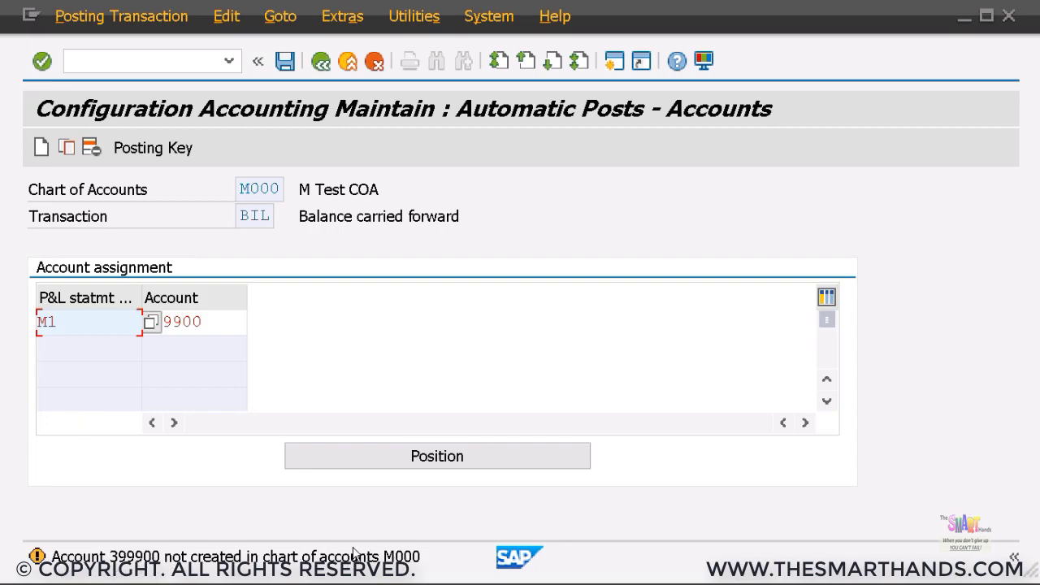
Save the retained earnings account assignment for chart of accounts M000 under customizing request A4HK900546
left_click(216, 320)
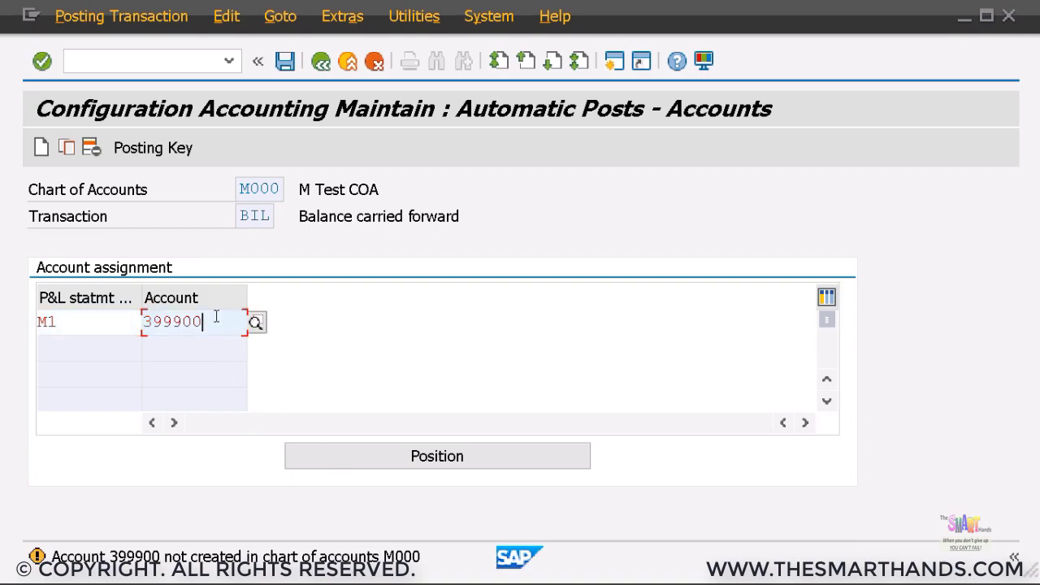
left_click(284, 62)
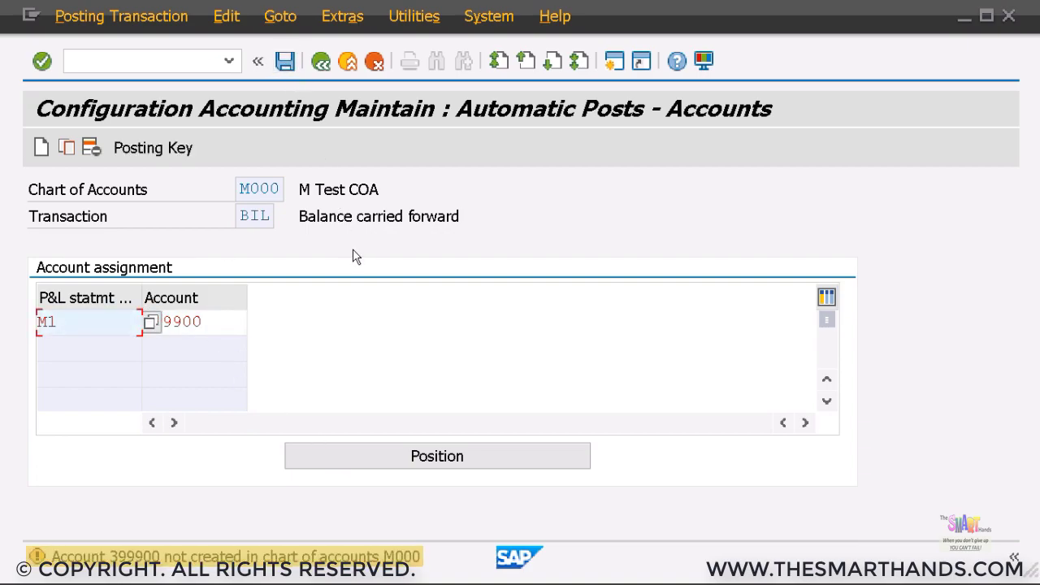
key("Return")
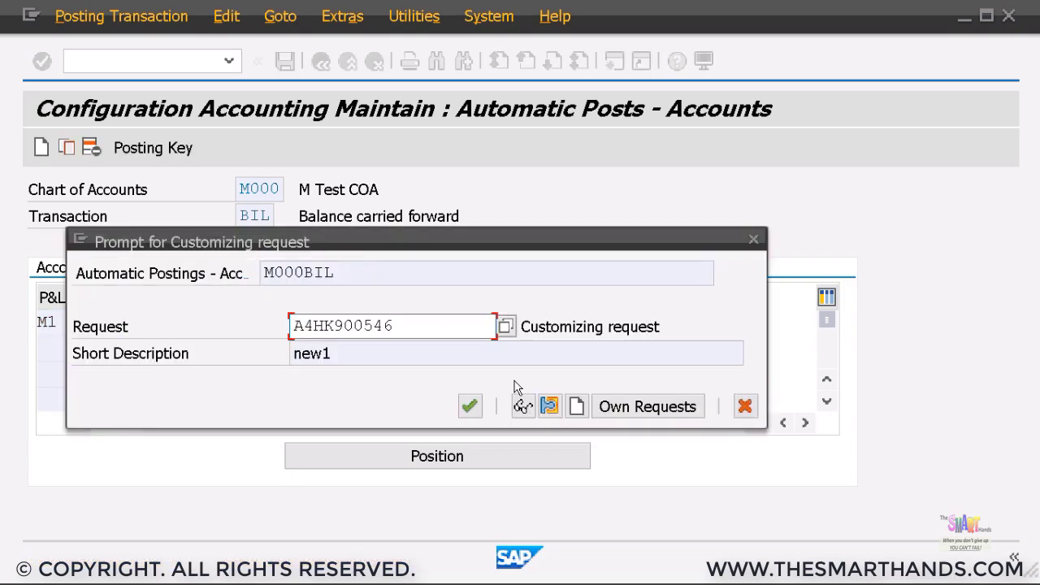
left_click(461, 408)
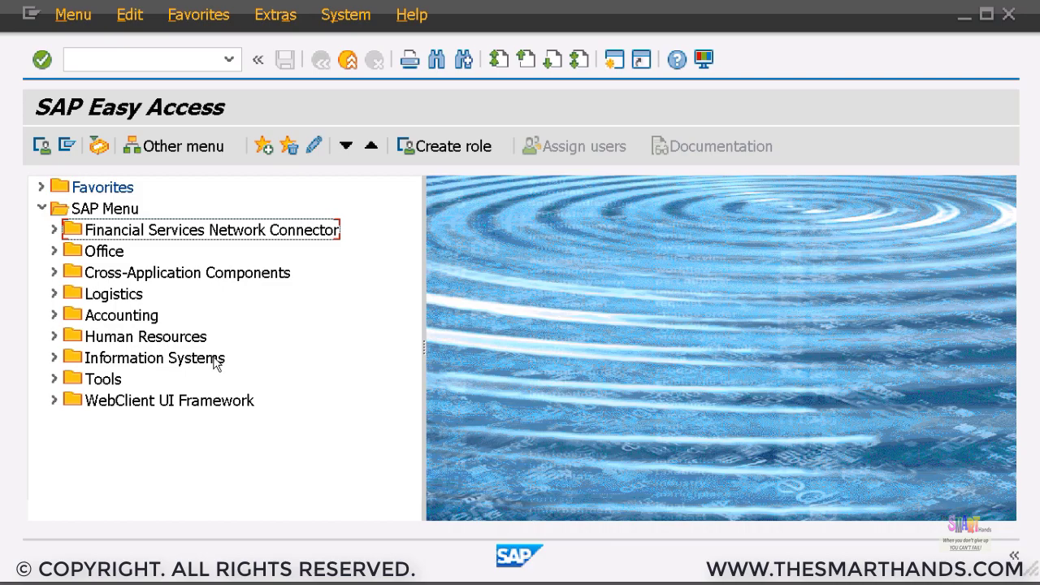
Open FS00 - Centrally under Accounting > Financial Accounting > General Ledger > Master Records > G/L Accounts > Individual Processing
left_click(54, 317)
left_click(69, 336)
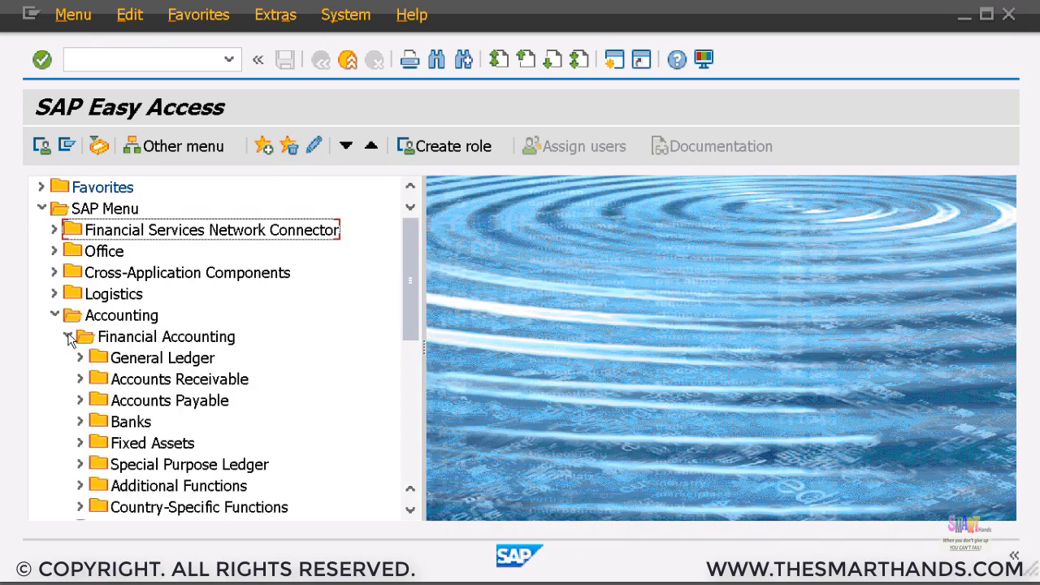
left_click(79, 357)
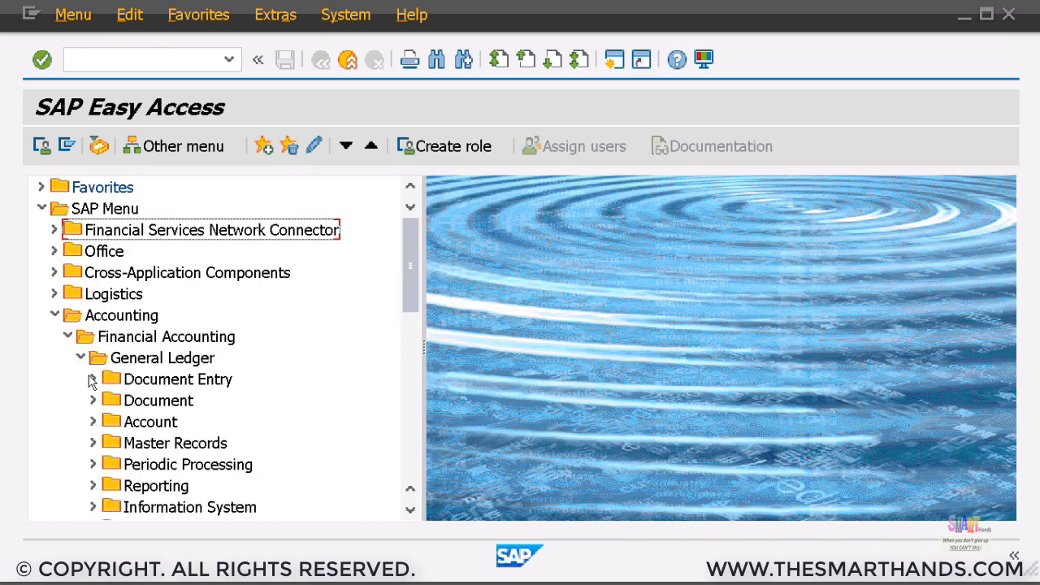
left_click(93, 422)
scroll(133, 382, "down", 1)
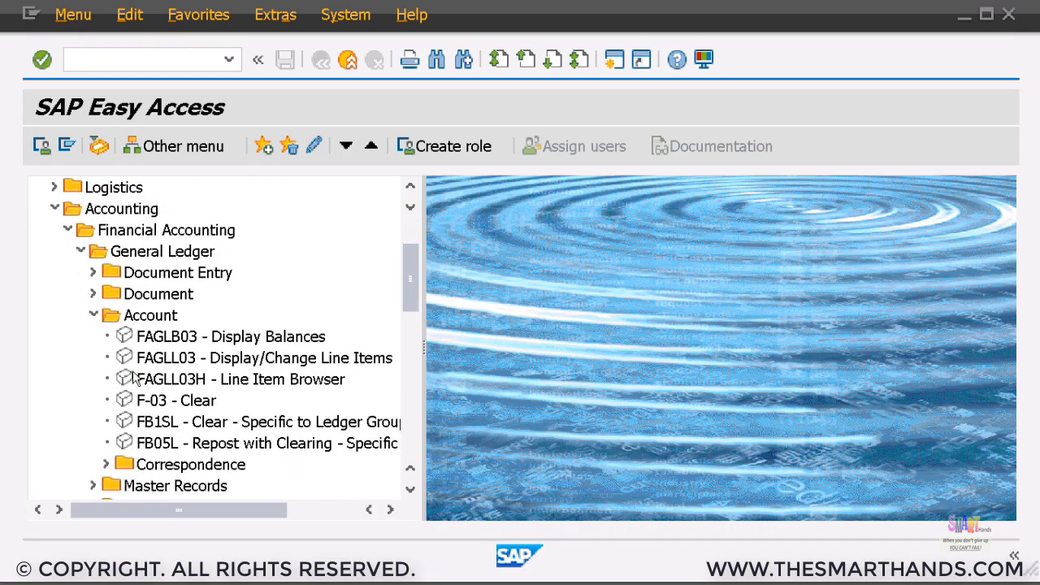
scroll(133, 382, "down", 1)
left_click(93, 230)
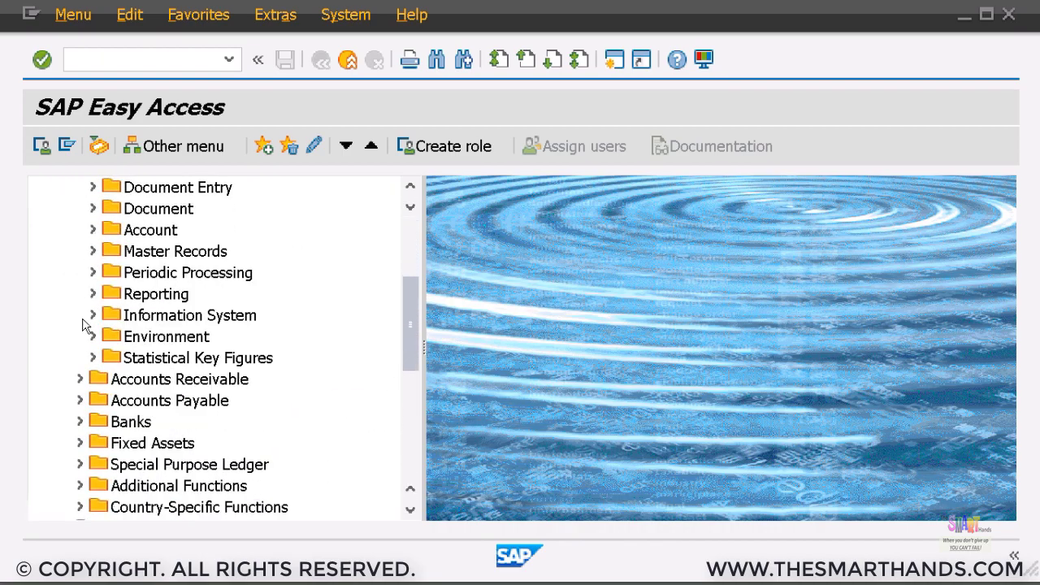
left_click(93, 251)
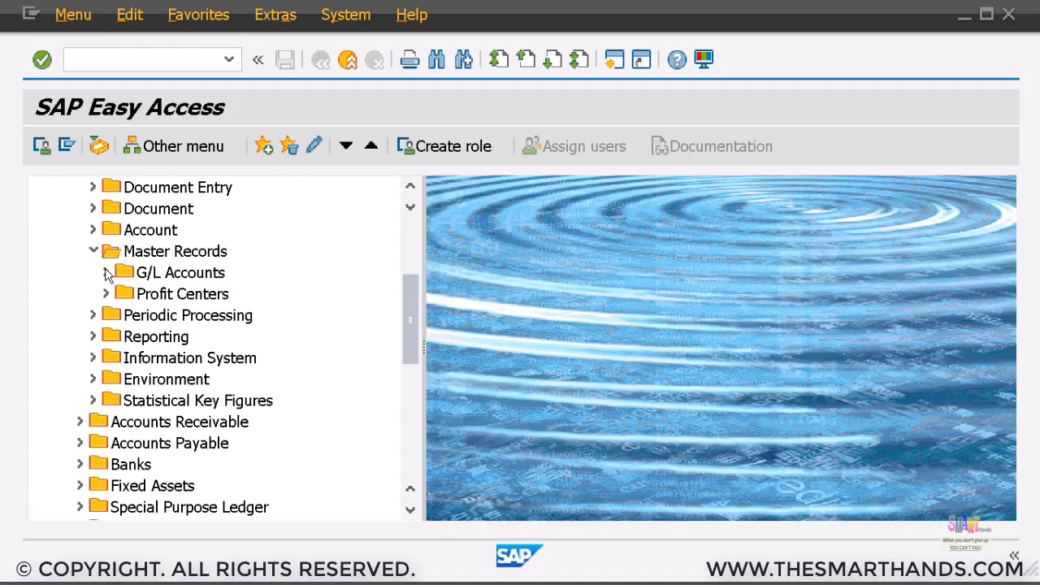
left_click(105, 273)
left_click(118, 295)
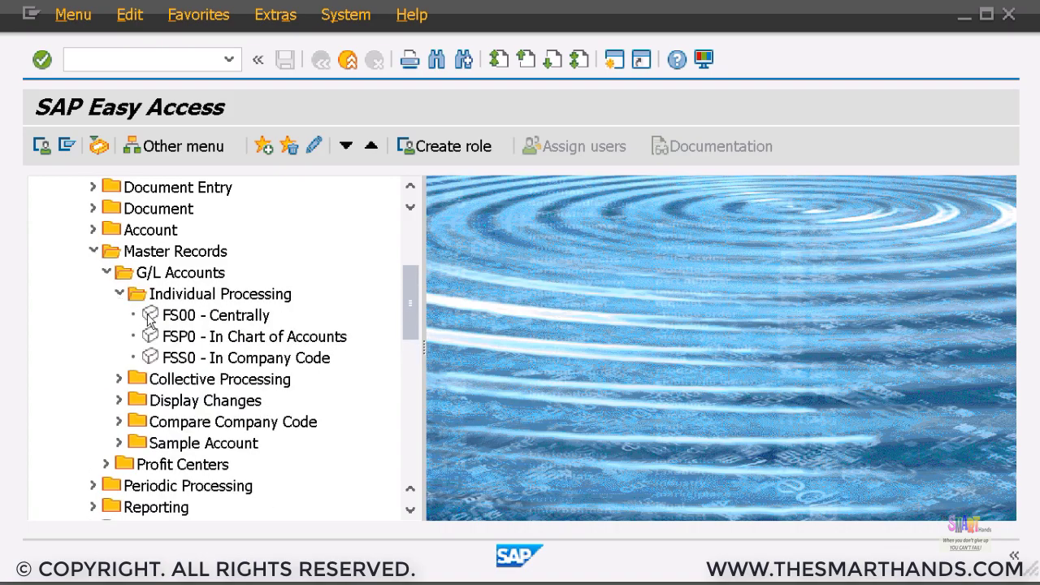
double_click(193, 317)
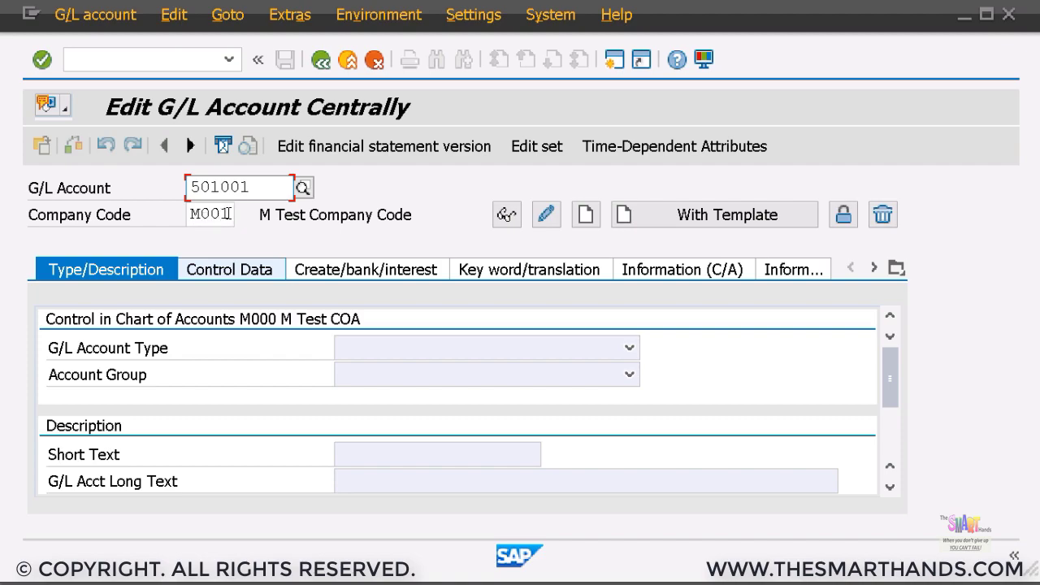
Start creating G/L account 501001 in company code M001 with type P Primary Costs or Revenue and account group EXPS Expenses
left_click(585, 216)
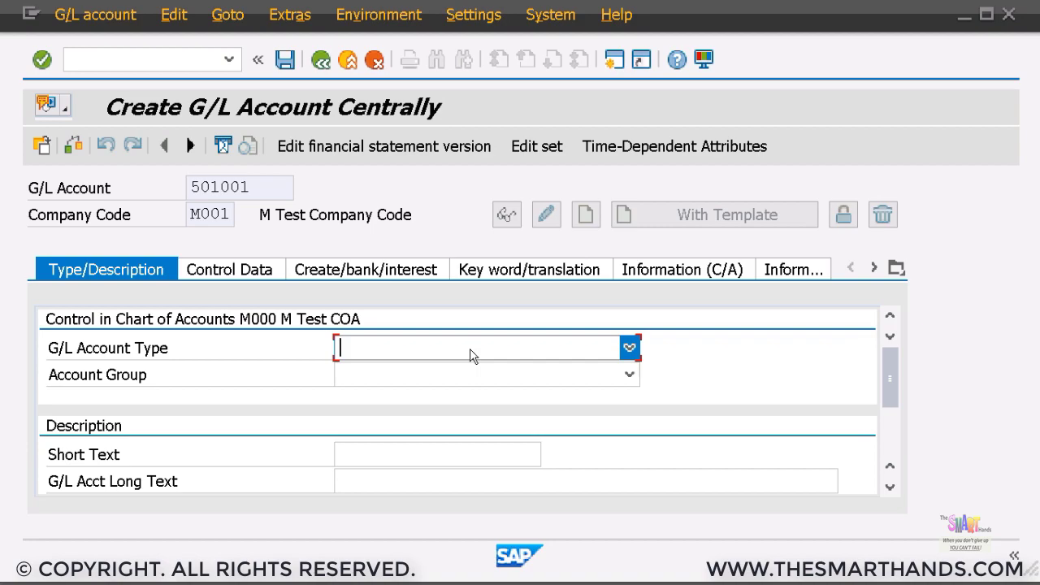
left_click(382, 350)
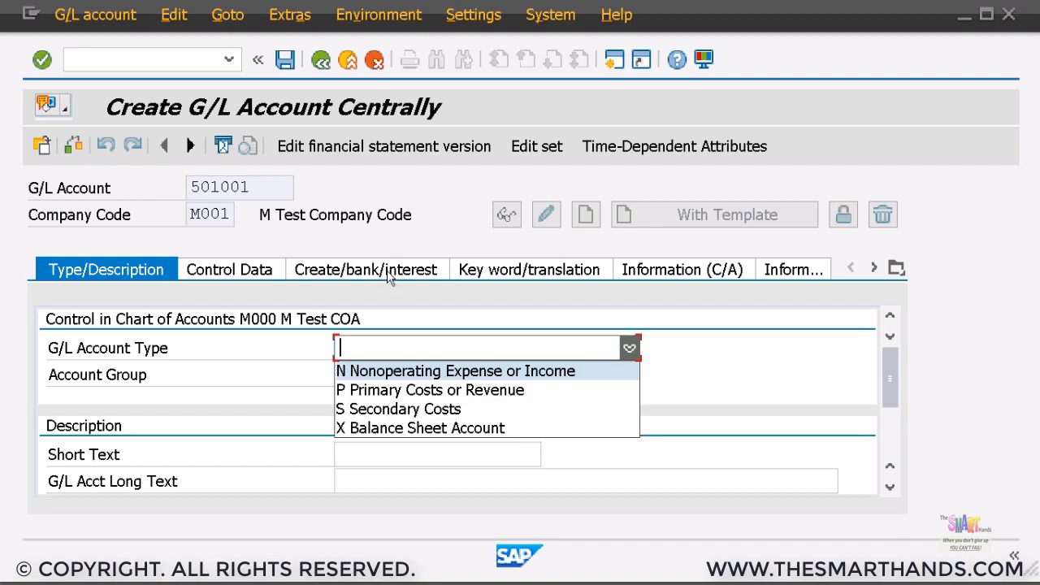
left_click(369, 395)
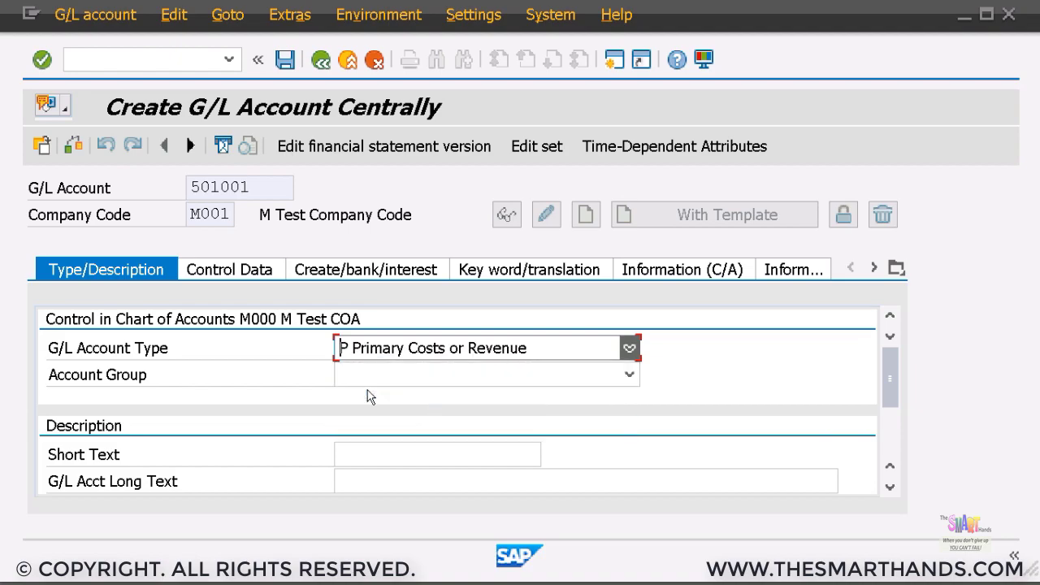
left_click(422, 375)
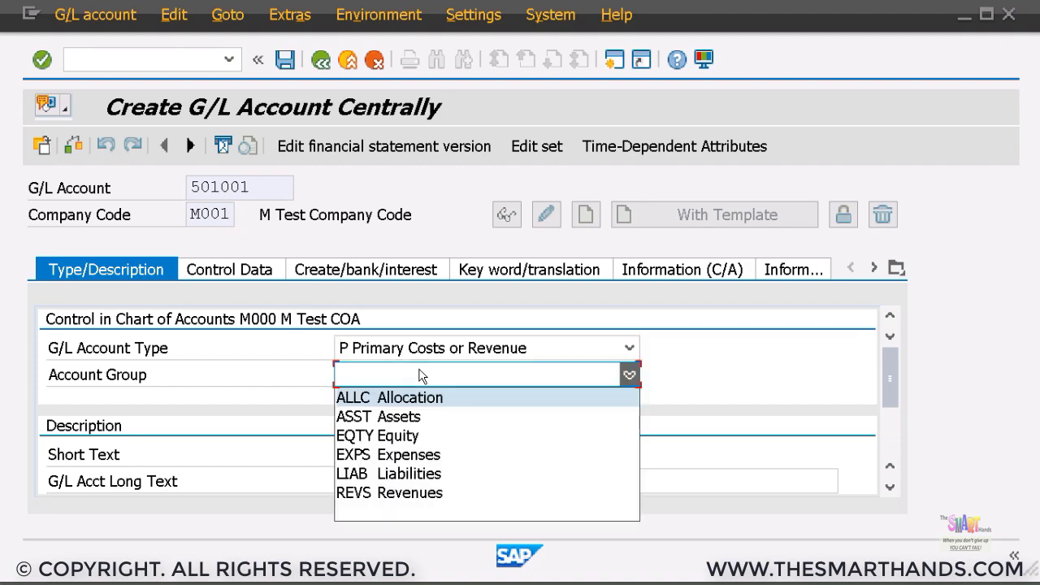
left_click(412, 459)
Describe the account with short text "Stationery Exp" and long text "Stationery Expenses"
left_click(414, 454)
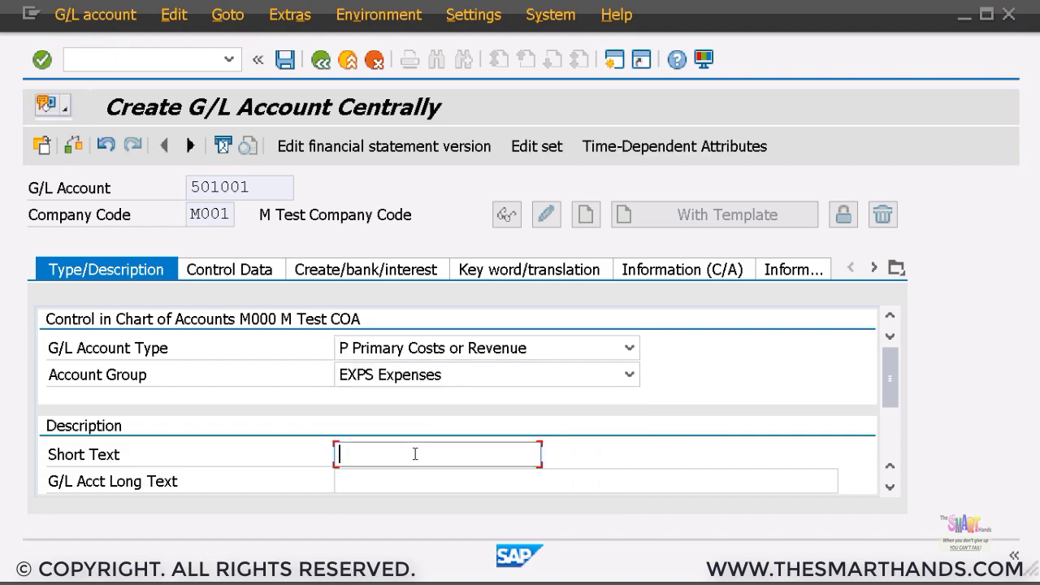
type("Stationery Exp")
key("Tab")
type("Stauo")
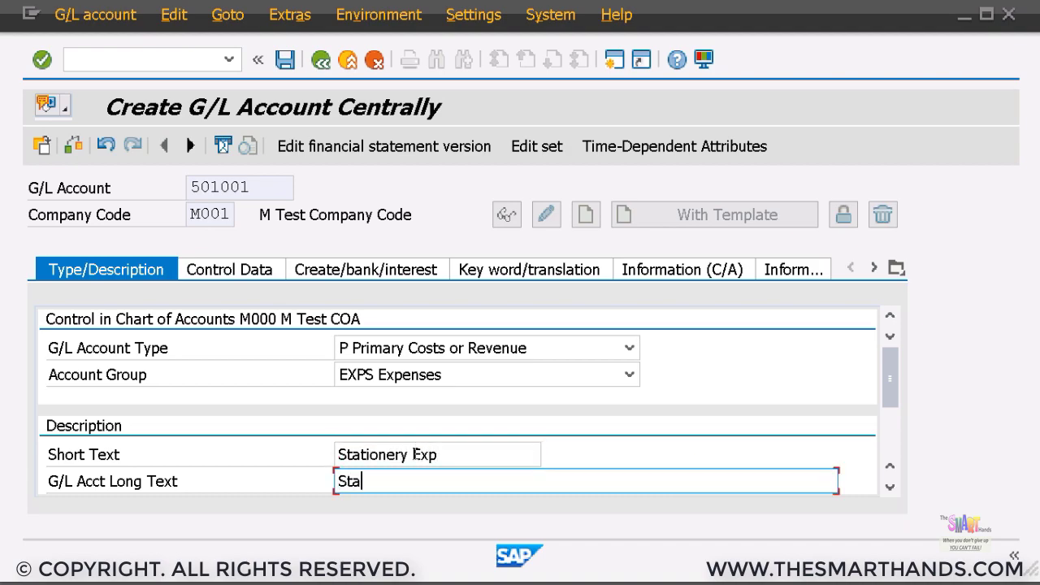
key("BackSpace")
key("BackSpace")
type("tionery Expe")
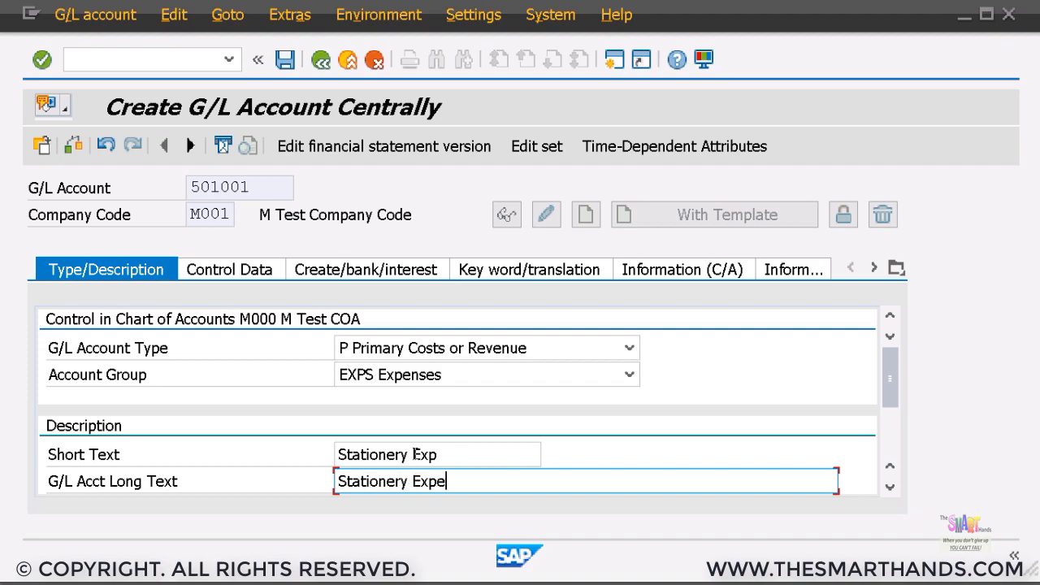
type("nses")
left_click_drag(891, 405, 894, 453)
Set the sort key in the account's control data to 001 Posting date
left_click(263, 277)
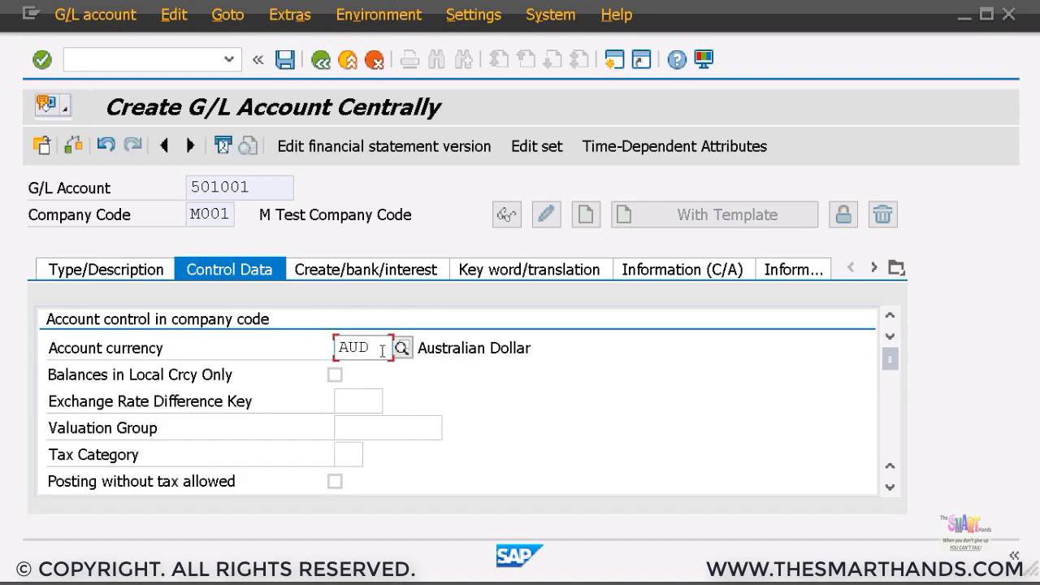
scroll(418, 408, "down", 2)
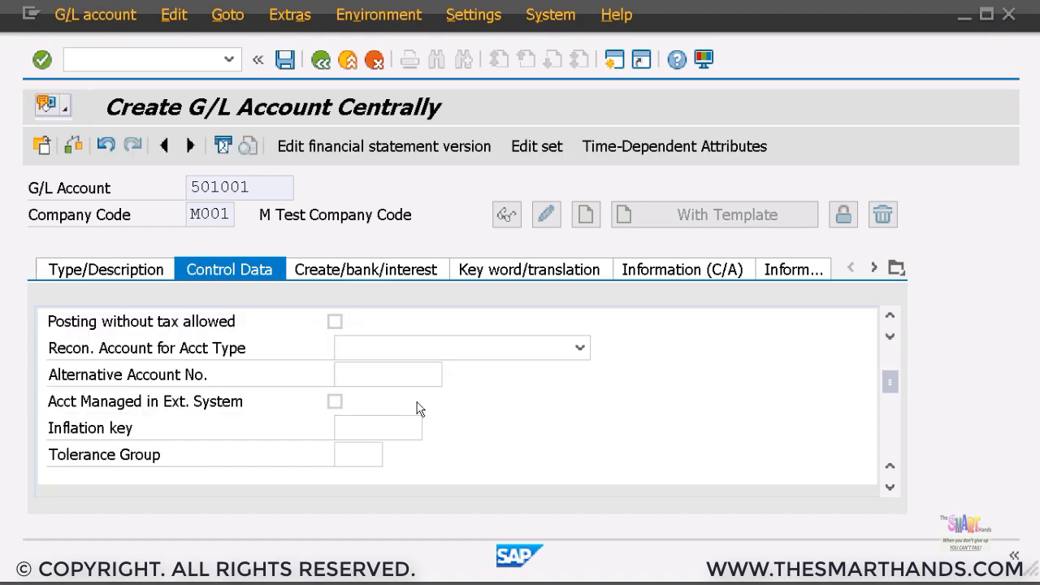
scroll(418, 408, "down", 1)
scroll(418, 409, "down", 1)
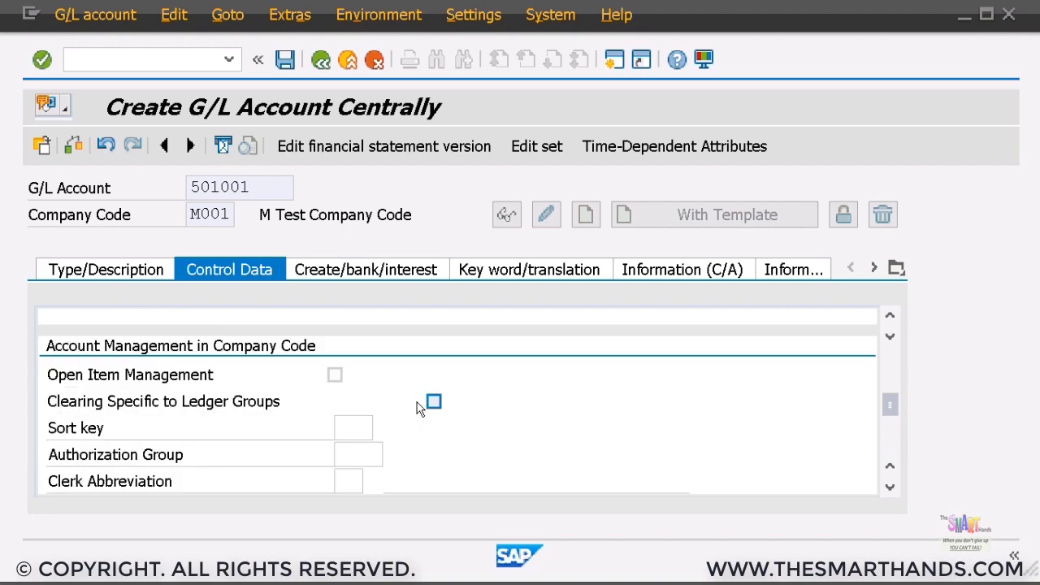
scroll(418, 405, "down", 1)
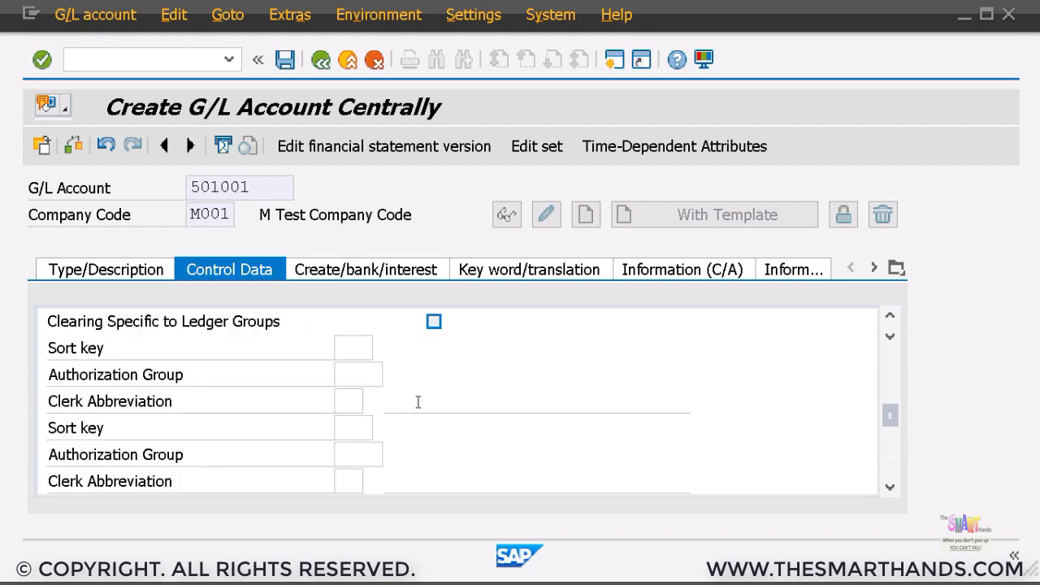
left_click(353, 350)
type("001")
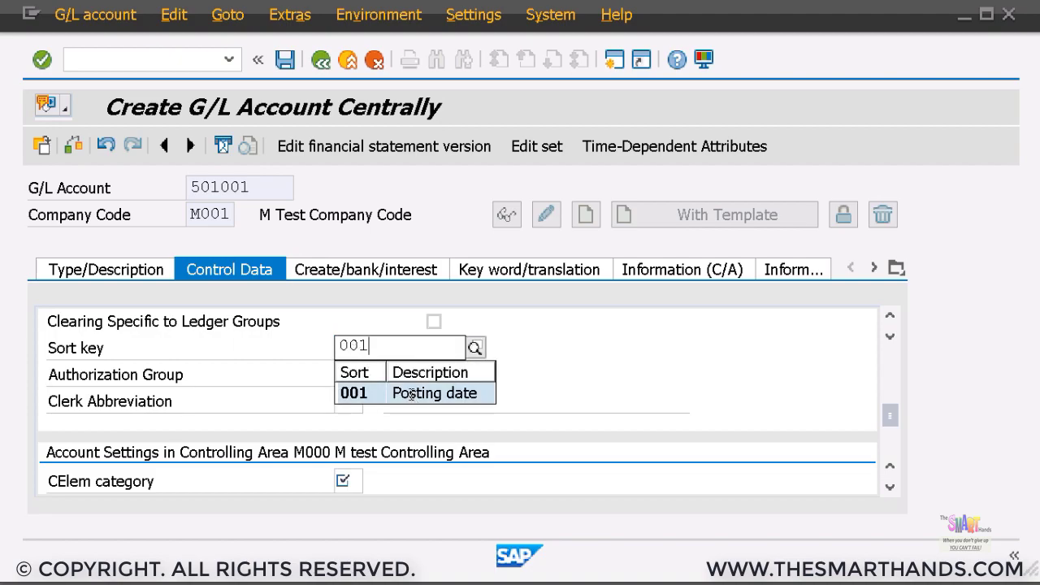
left_click(409, 394)
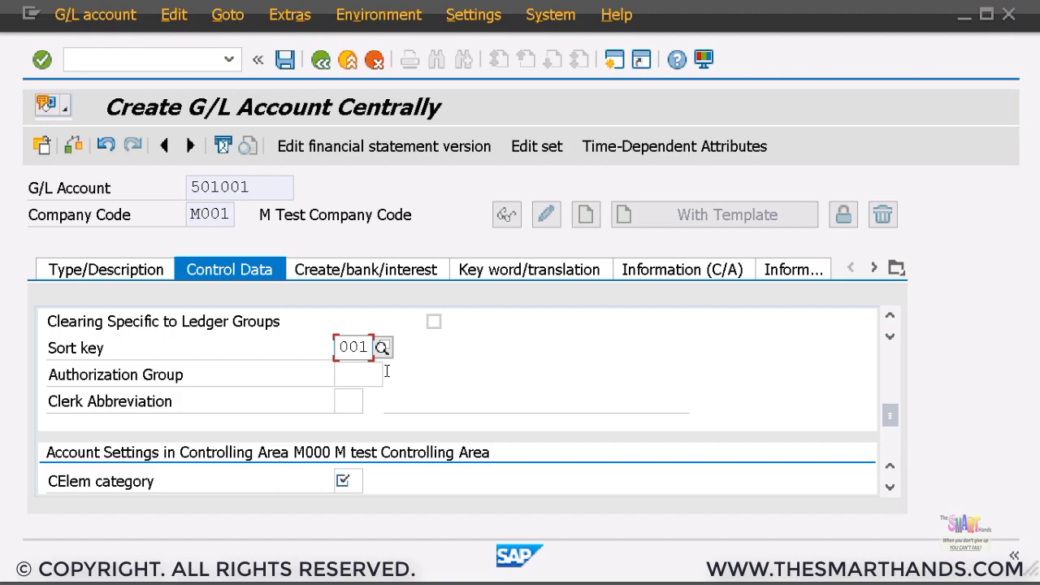
Set the cost element category to 1, Primary costs/cost-reducing revenues, in the controlling area settings
scroll(385, 369, "down", 2)
scroll(284, 401, "down", 1)
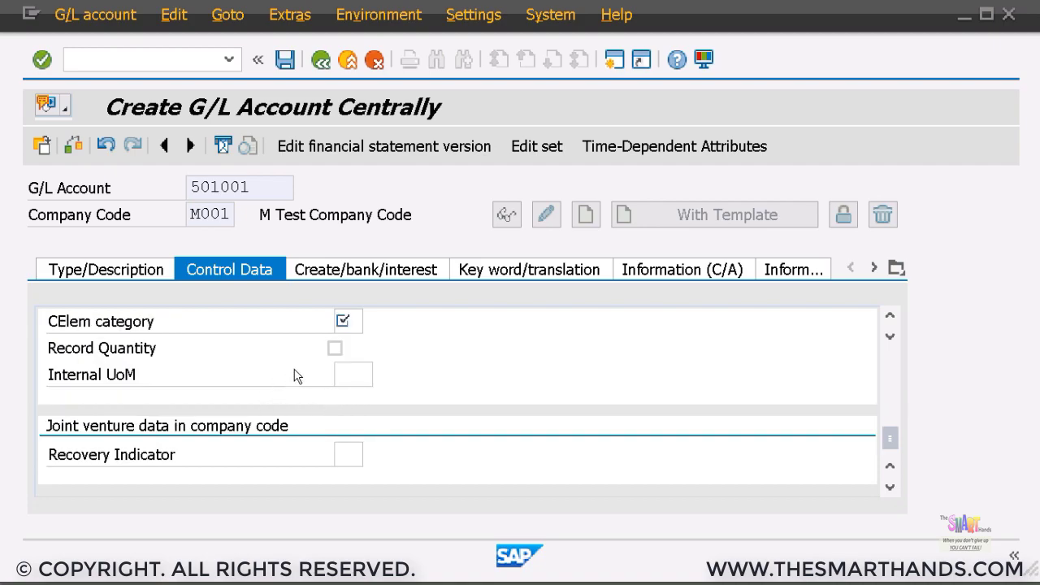
left_click(357, 323)
left_click(370, 322)
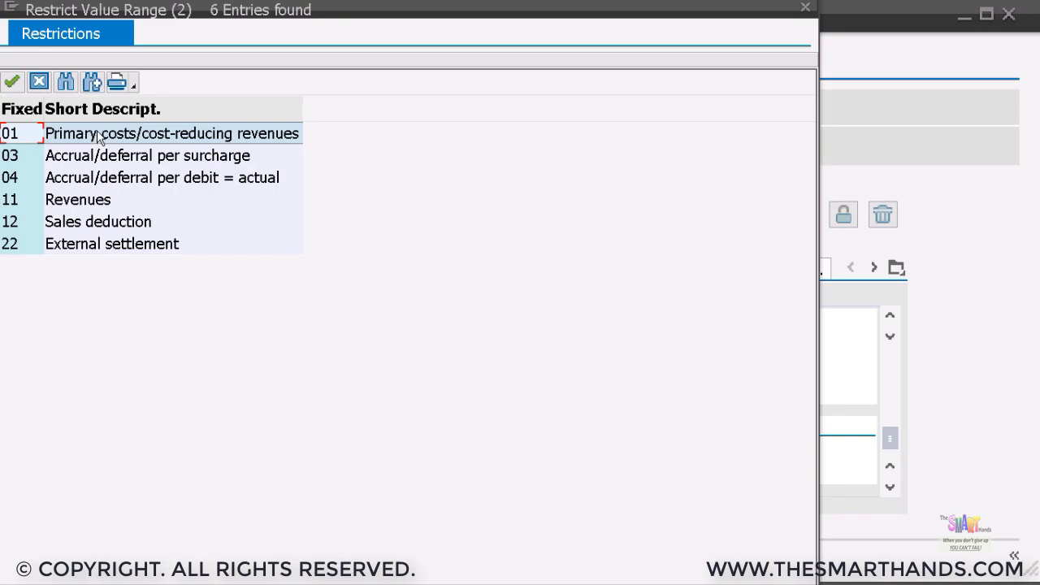
double_click(96, 134)
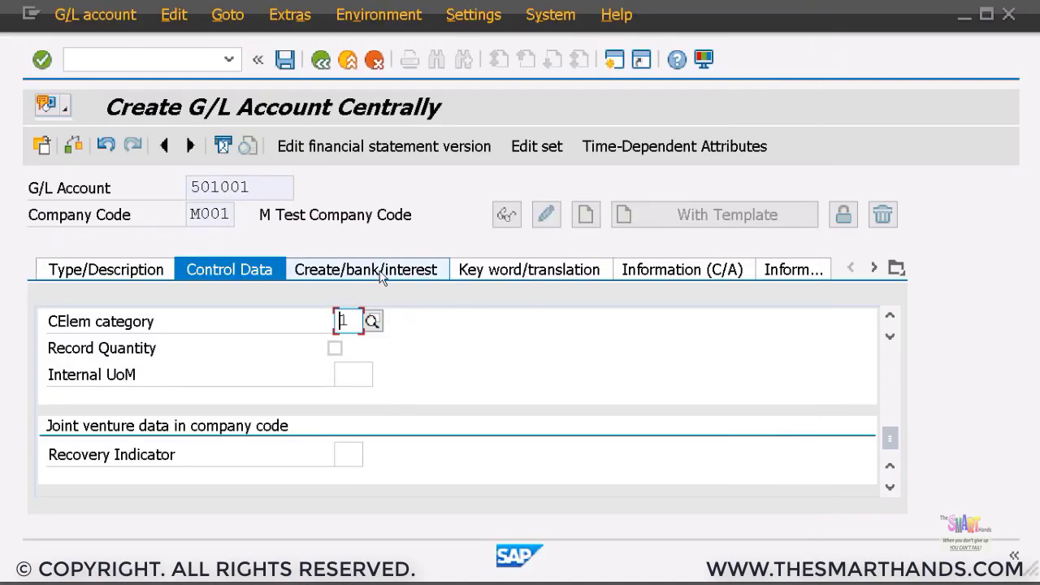
Assign field status group G004 Cost accounts to the account's document creation control and review the remaining bank and interest fields
left_click(384, 276)
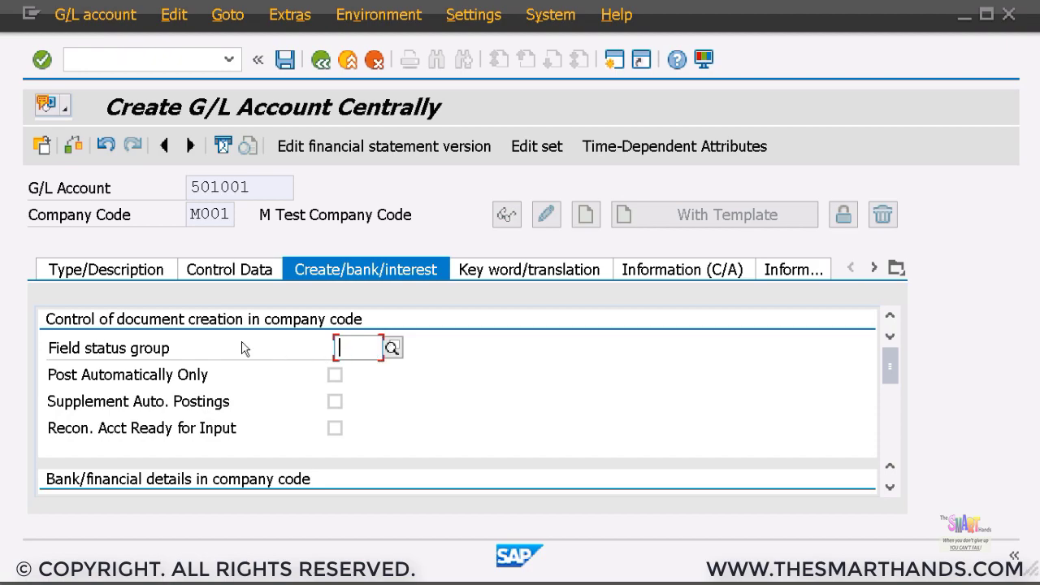
left_click(392, 348)
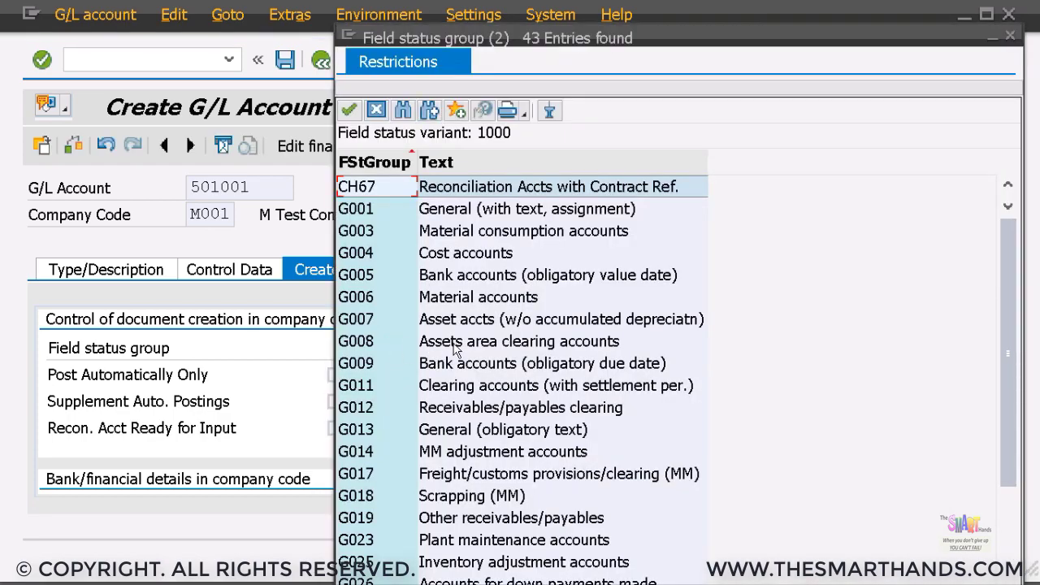
left_click(443, 259)
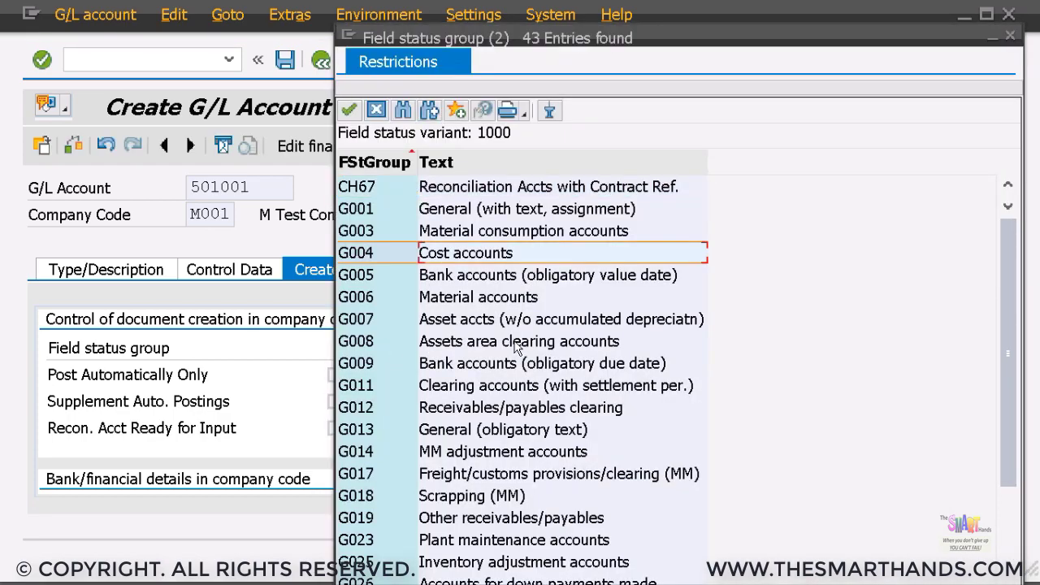
scroll(512, 349, "down", 4)
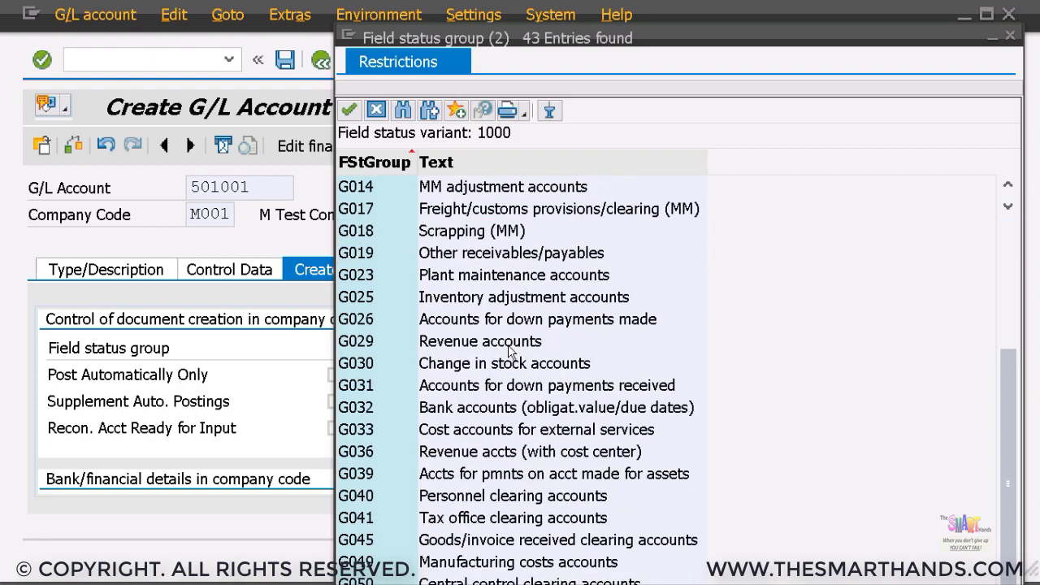
scroll(510, 352, "down", 2)
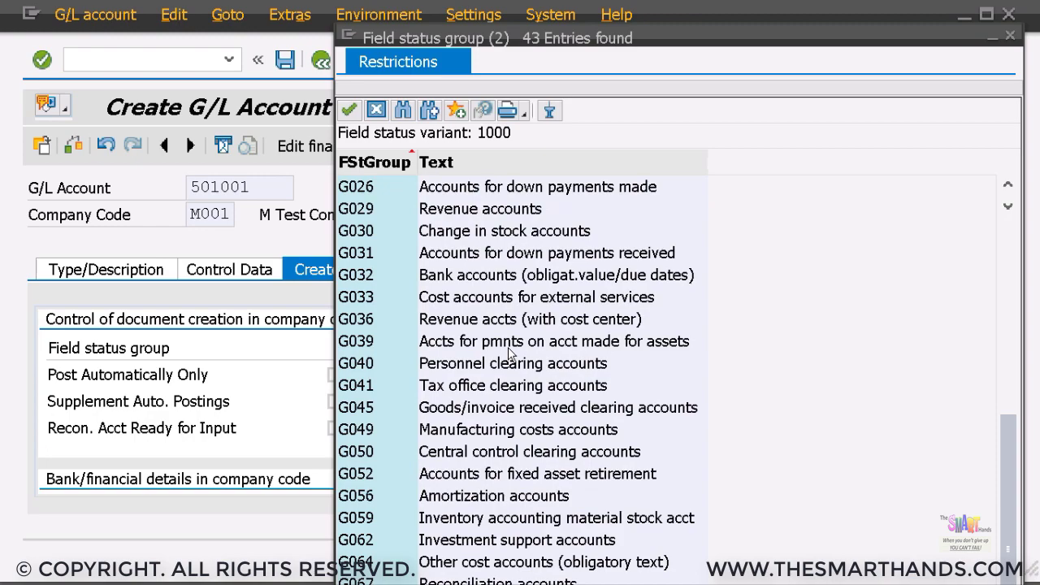
scroll(509, 349, "up", 6)
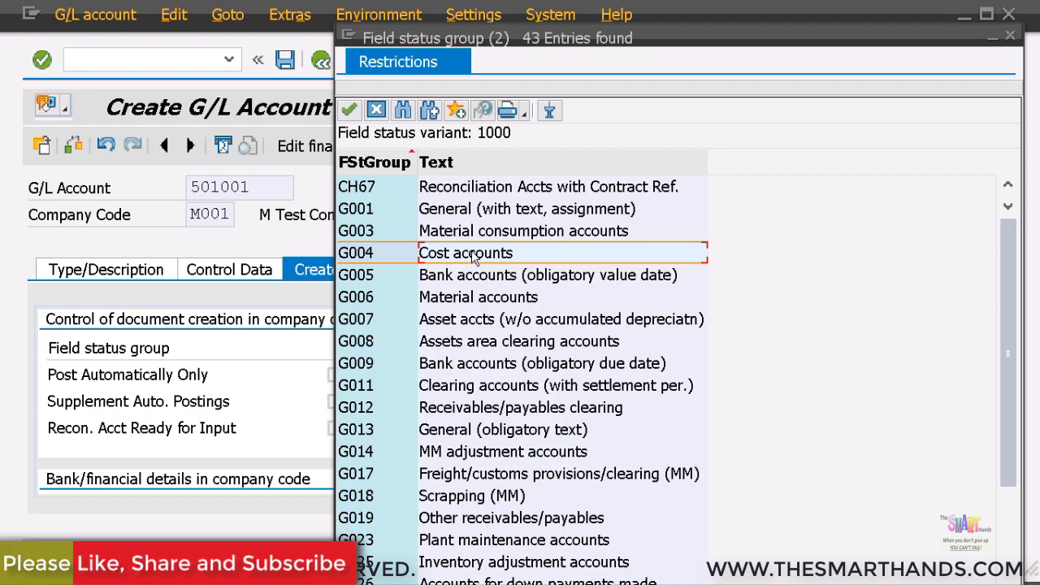
double_click(474, 254)
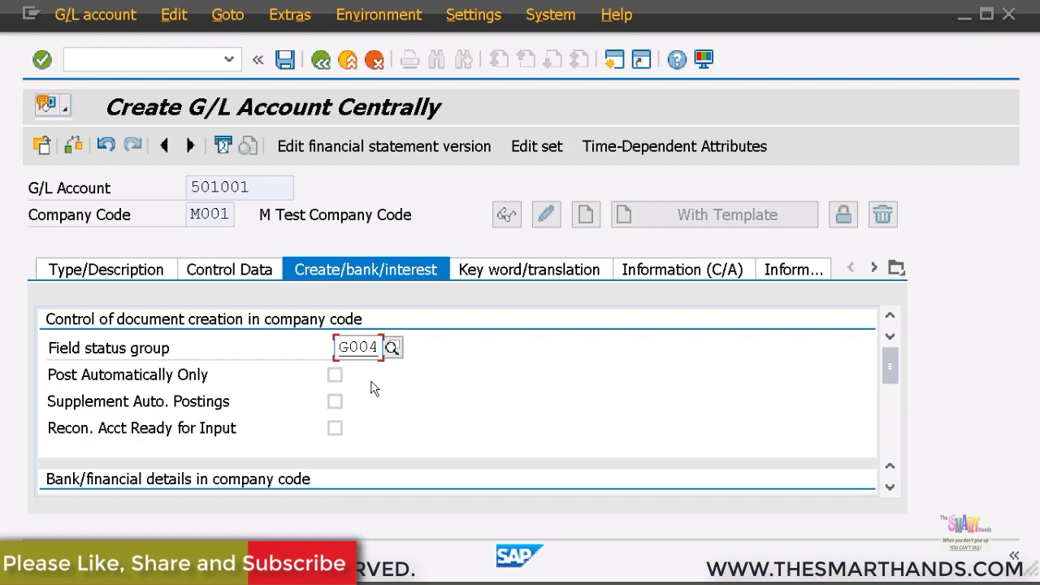
scroll(393, 374, "down", 4)
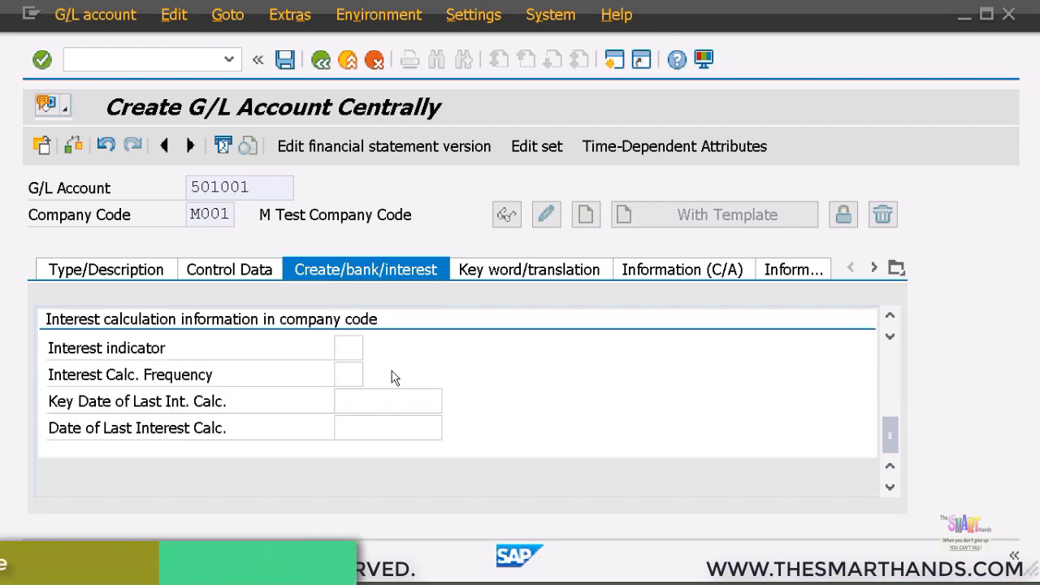
Save G/L account 501001 and return to the SAP Easy Access screen
scroll(392, 377, "up", 1)
scroll(393, 377, "up", 4)
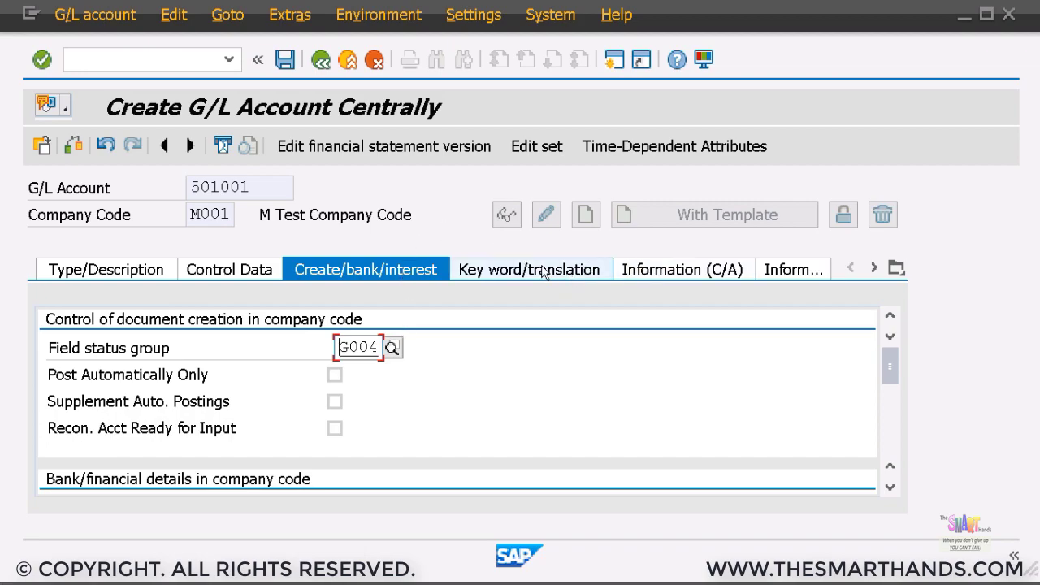
left_click(284, 60)
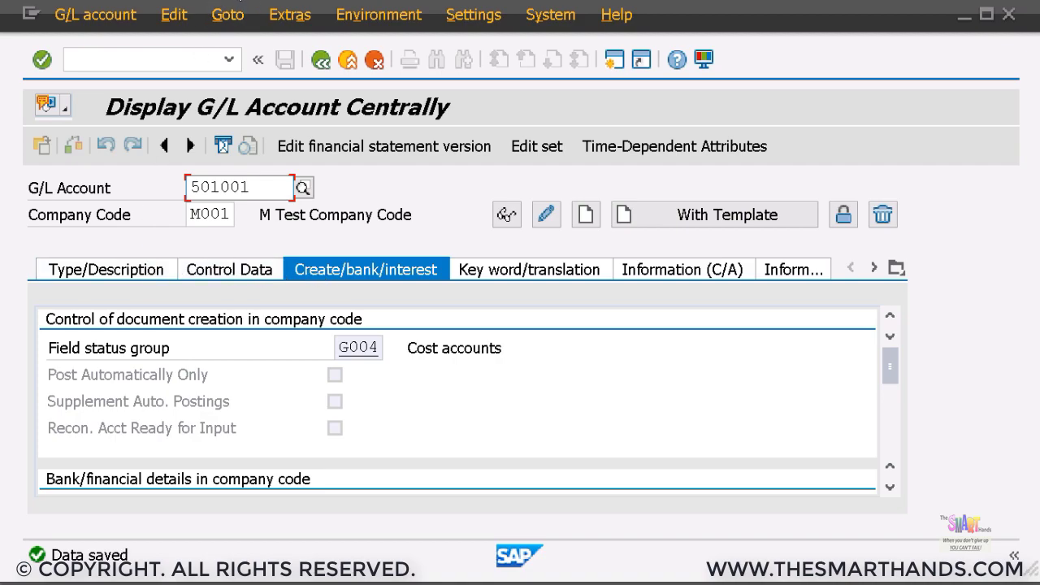
key("F3")
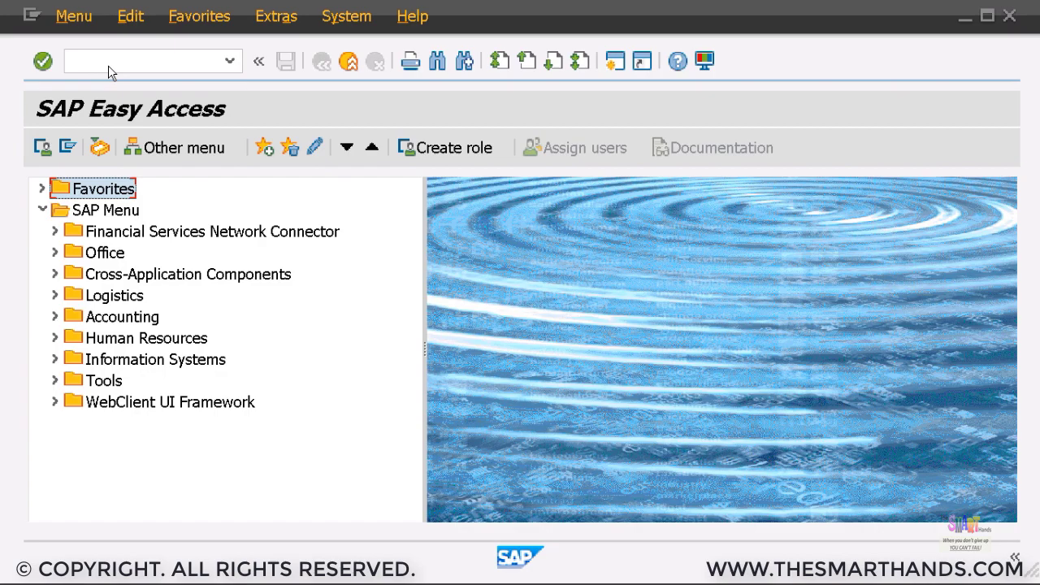
Run transaction FS00 and start creating G/L account 501002 in company code M001
left_click(119, 62)
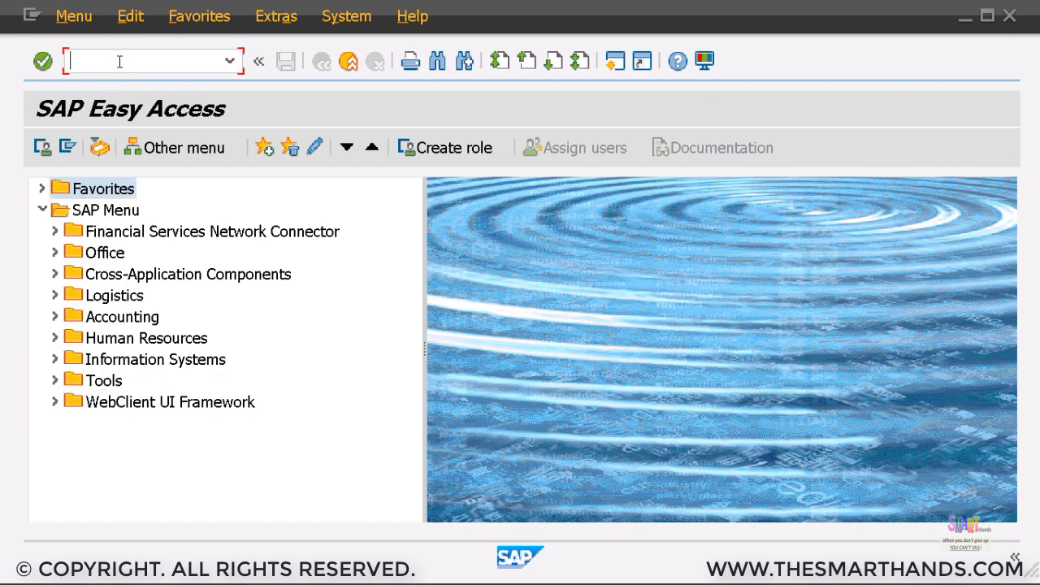
type("FS00")
key("Return")
left_click(245, 188)
key("shift+Left")
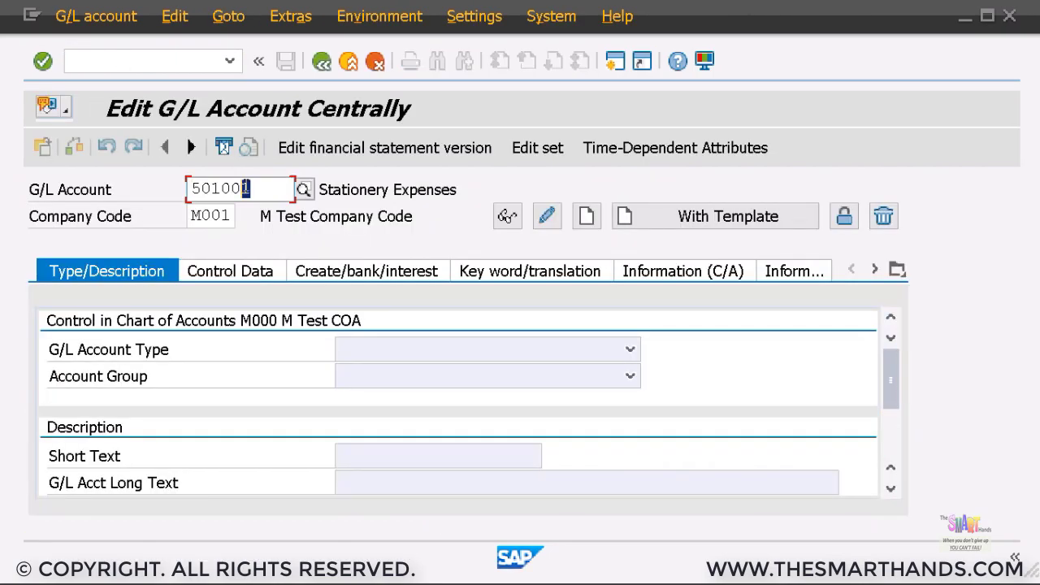
type("2")
key("Return")
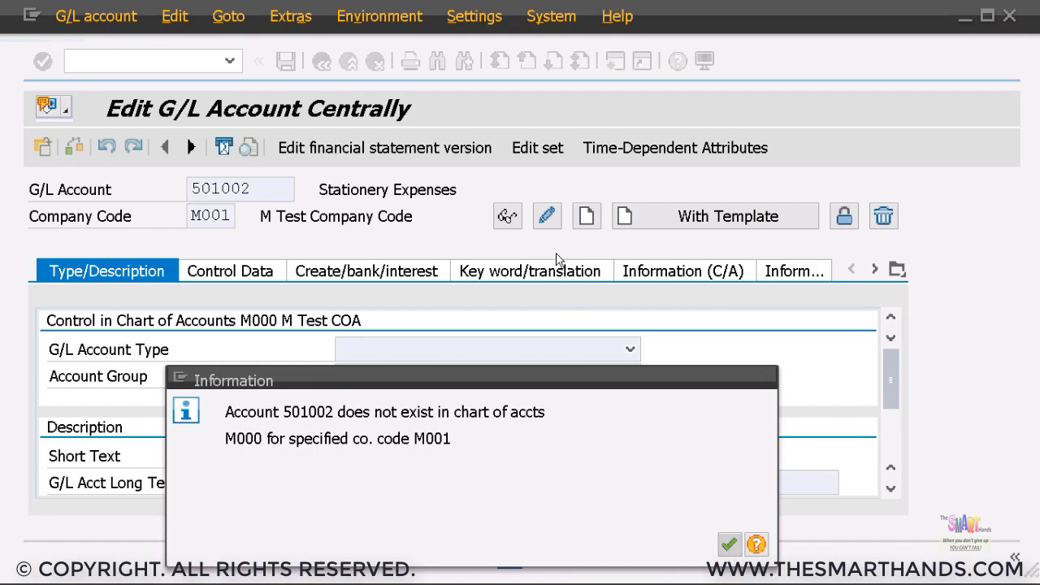
key("Return")
left_click(587, 220)
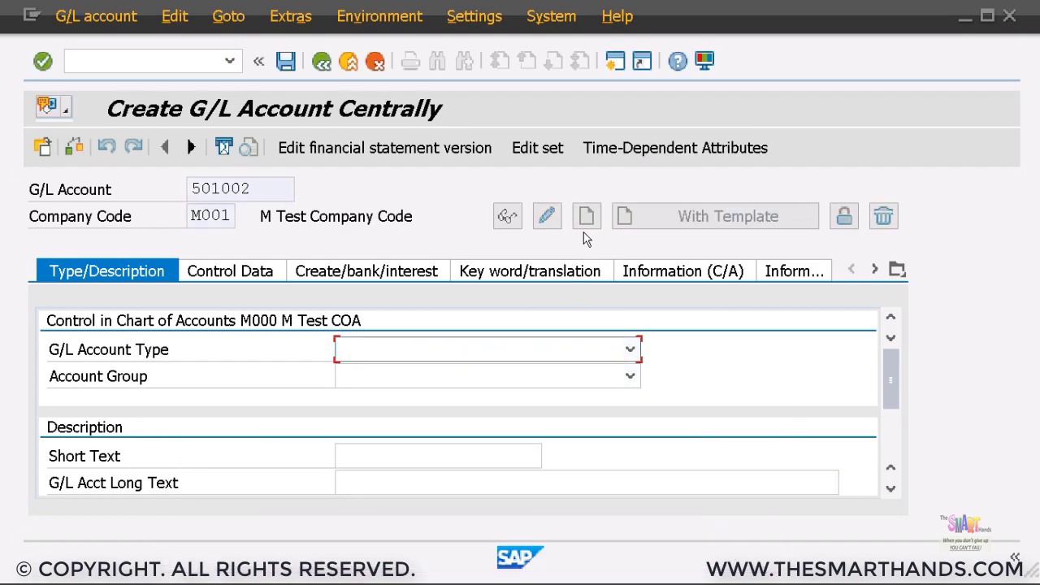
Classify the new account as type P Primary Costs or Revenue in account group EXPS Expenses
left_click(530, 356)
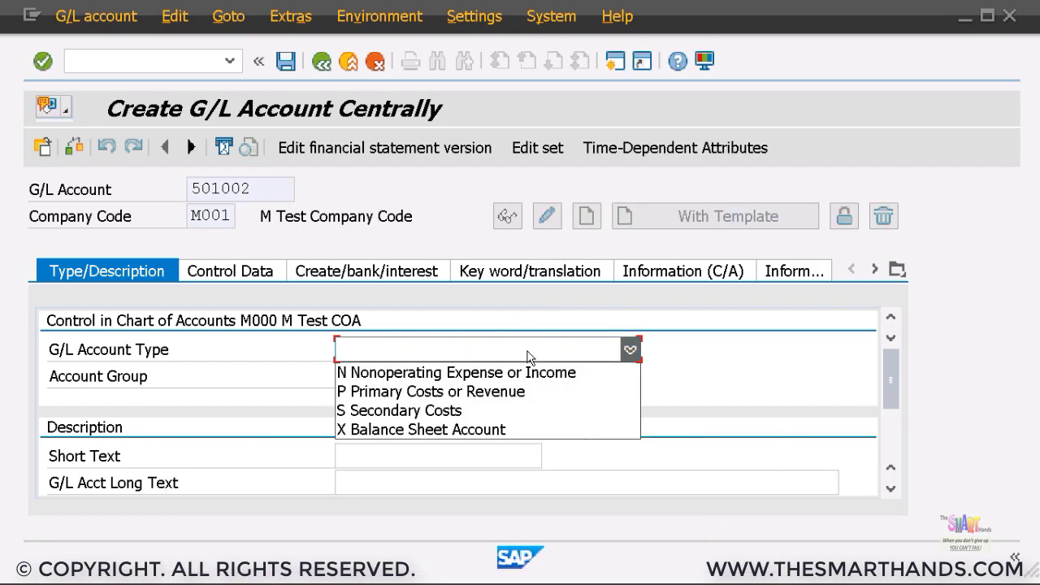
left_click(471, 393)
left_click(495, 381)
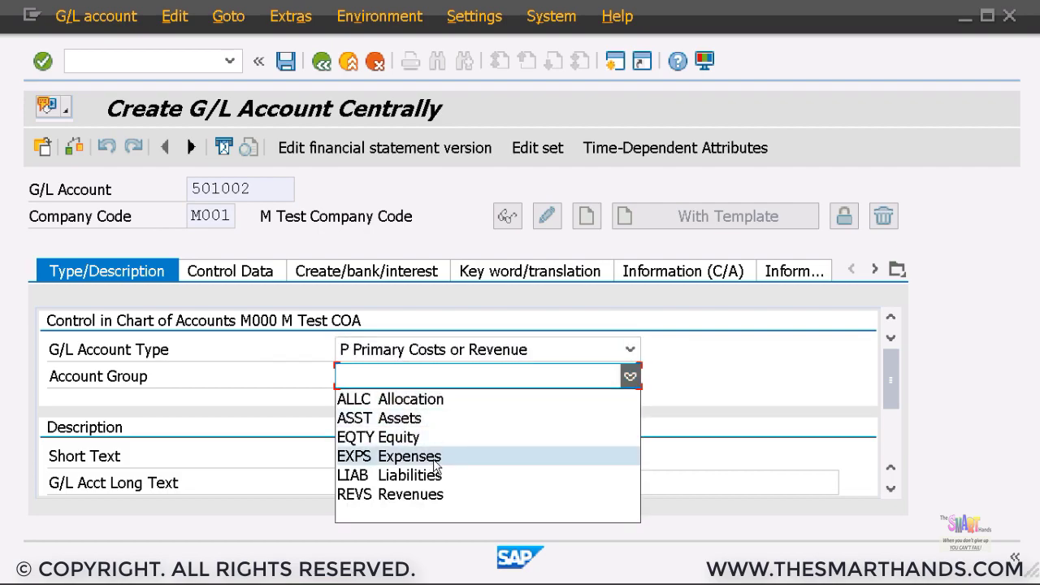
left_click(432, 457)
Describe the account with short text "Internet Exp" and long text "Internet Expense"
left_click(431, 457)
type("Internet Exp")
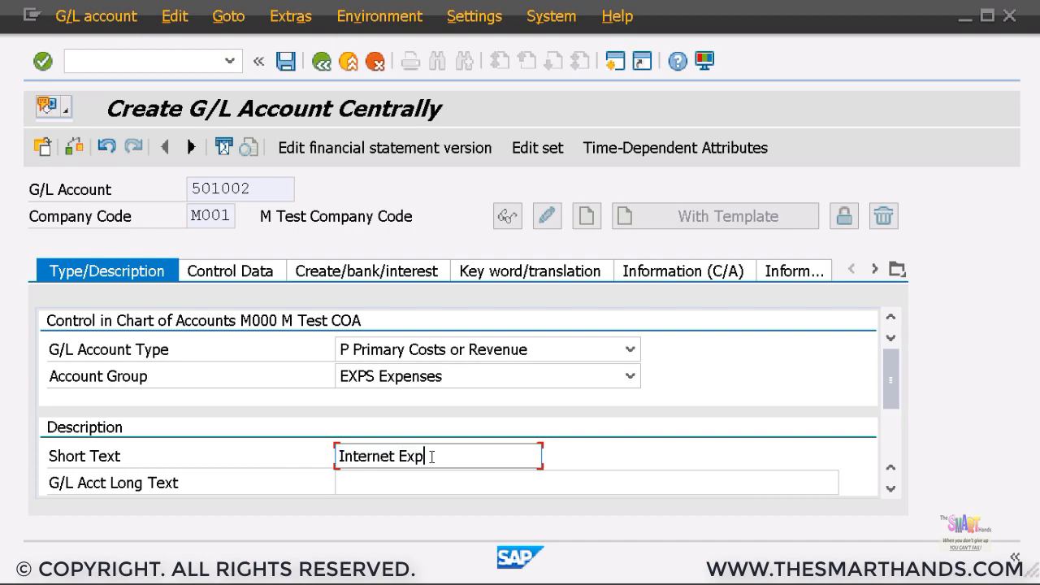
key("Tab")
type("Inte")
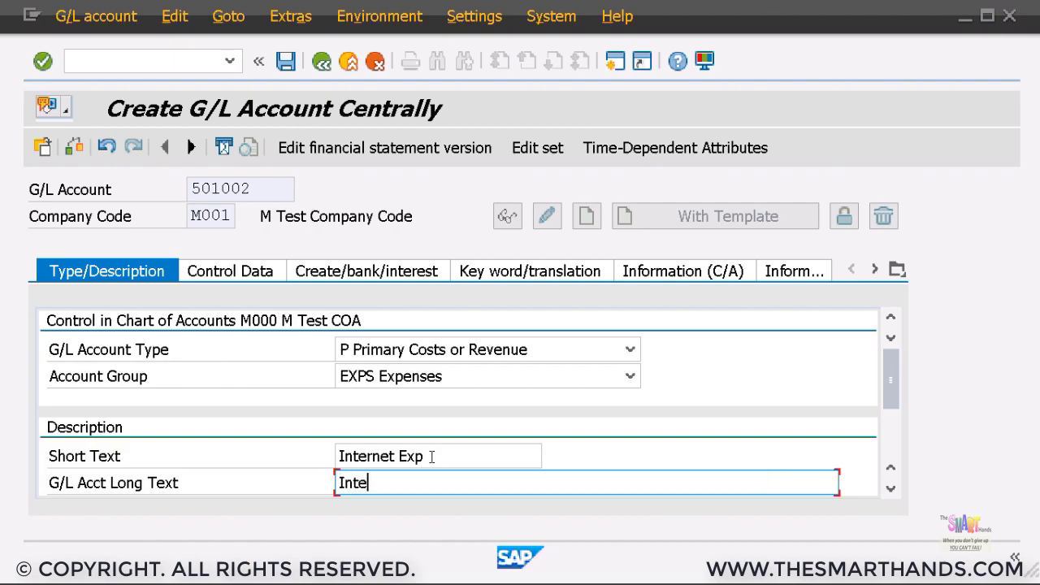
type("rnet Expe")
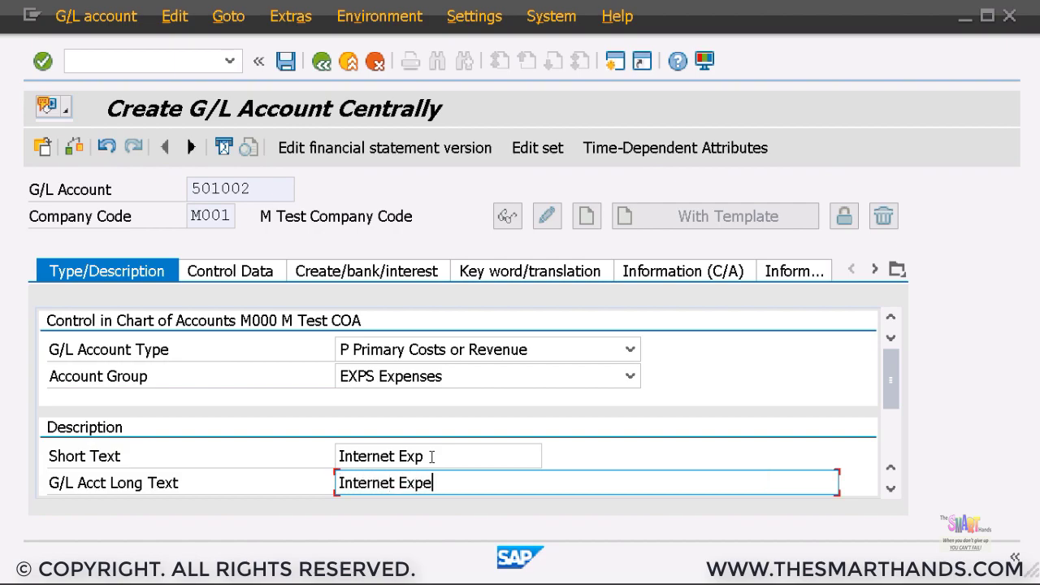
type("nxe")
key("BackSpace")
key("BackSpace")
type("se")
Set the account's cost element category to 01 in the controlling area settings of its control data
left_click(244, 275)
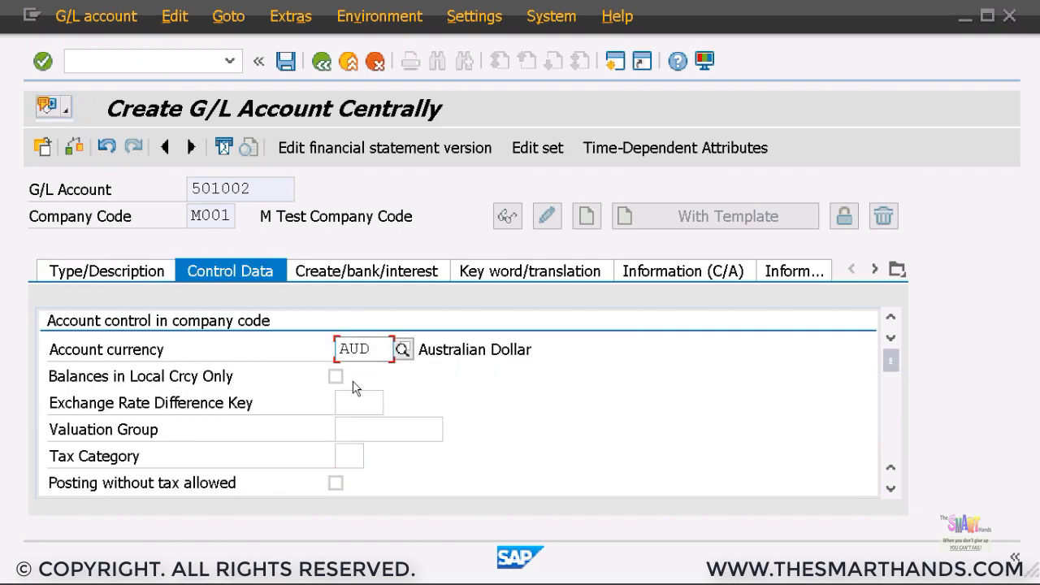
scroll(353, 383, "down", 5)
scroll(355, 388, "down", 4)
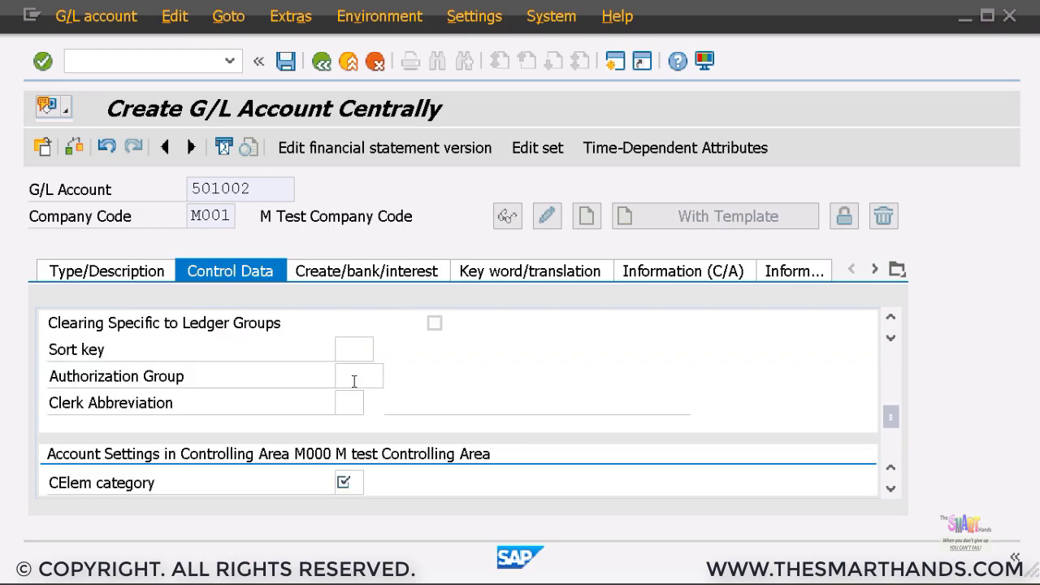
left_click(348, 404)
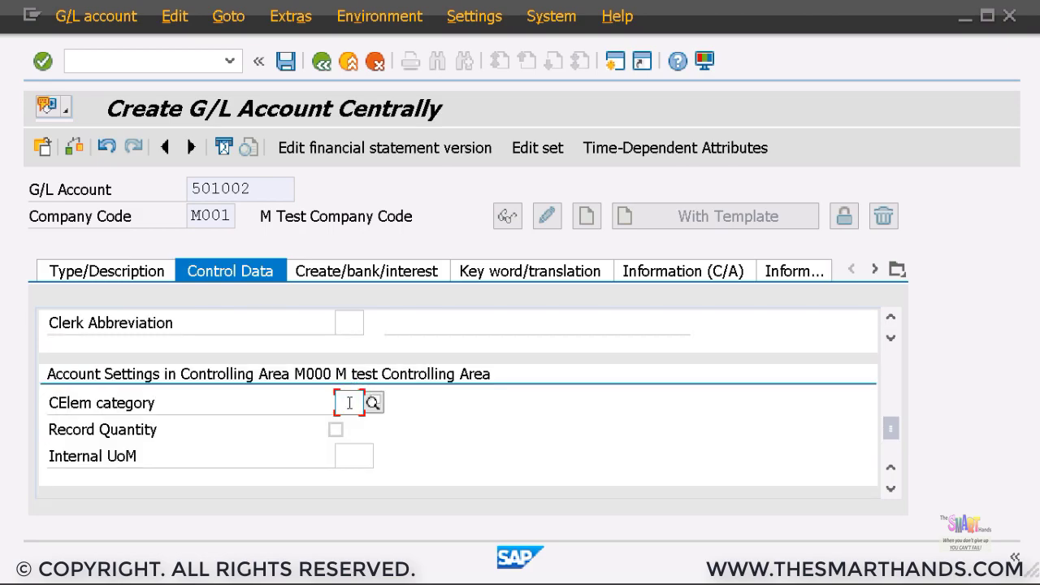
type("01")
key("Return")
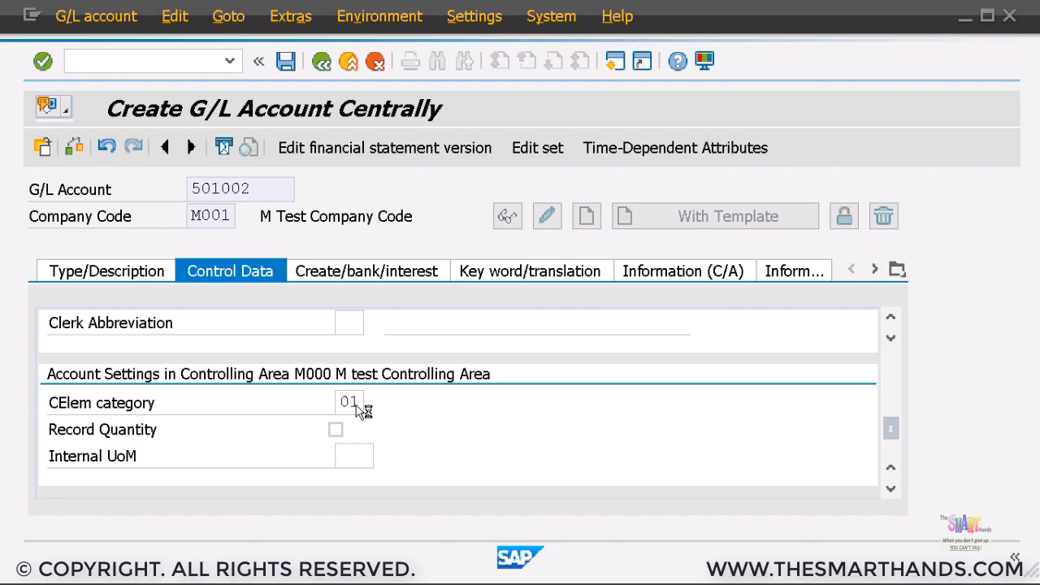
Assign field status group G004 Cost accounts to account 501002, and save and exit the account
left_click(382, 276)
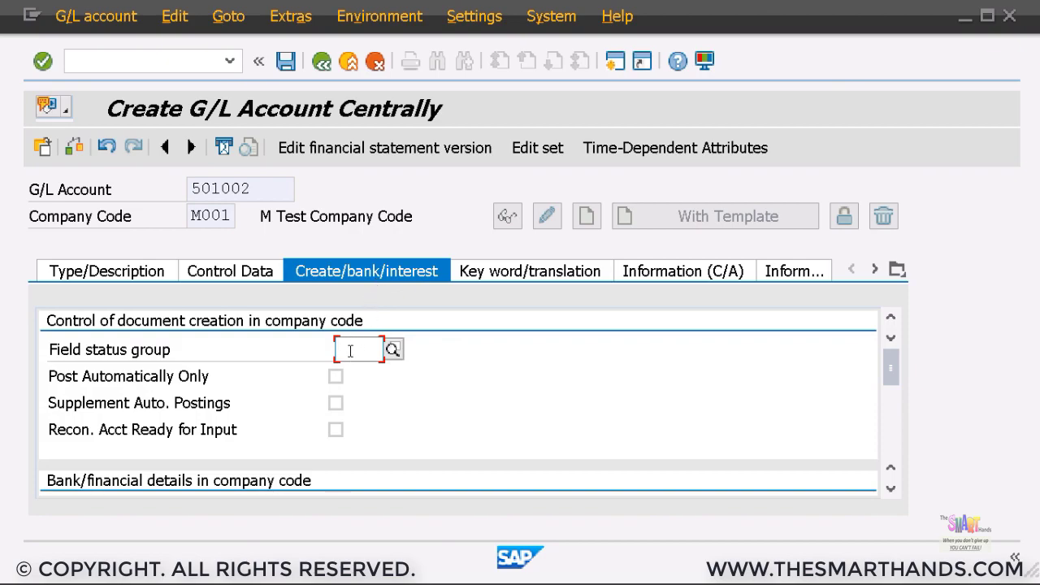
left_click(393, 350)
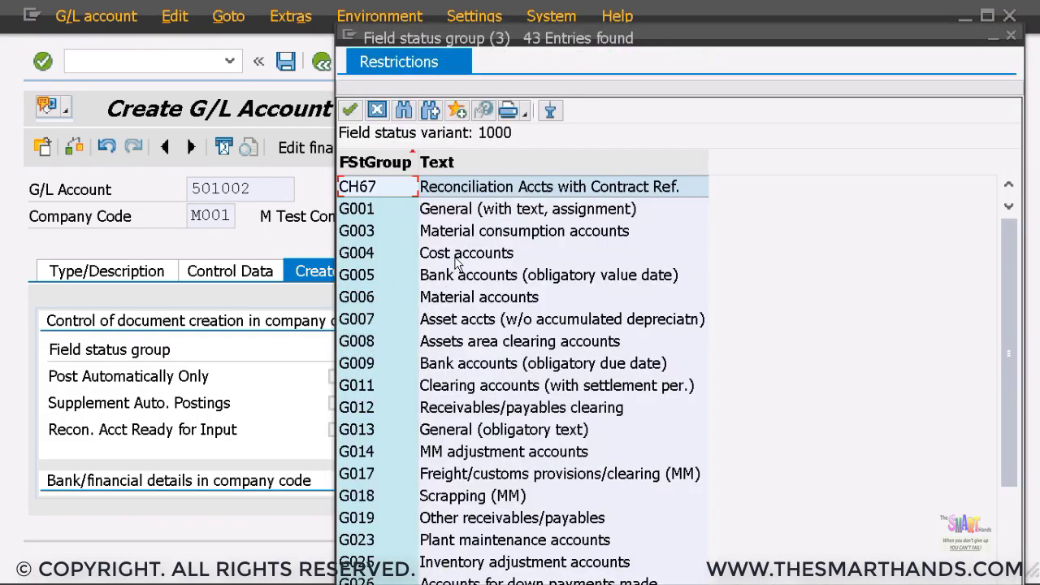
double_click(455, 258)
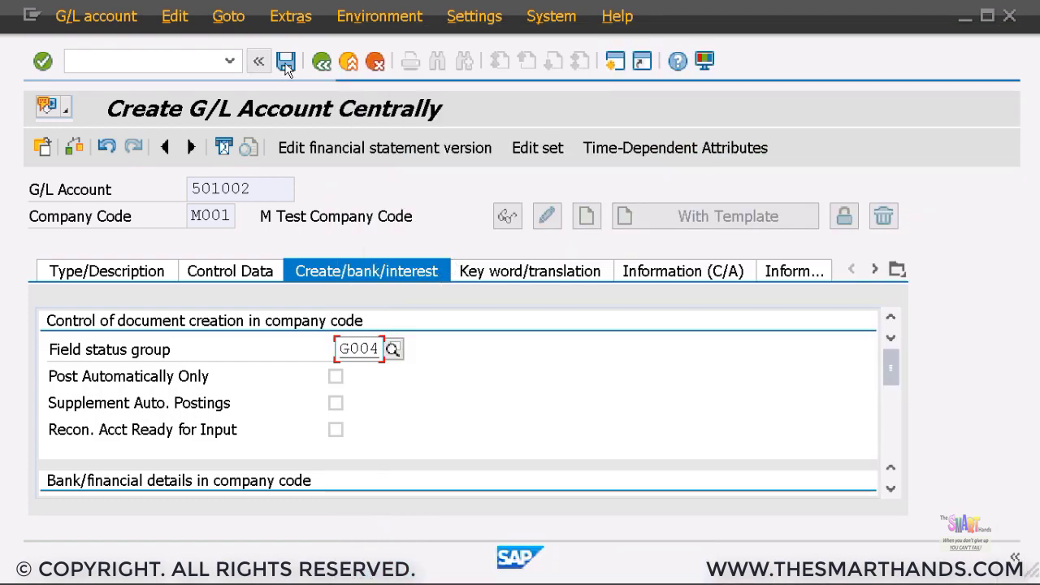
left_click(285, 61)
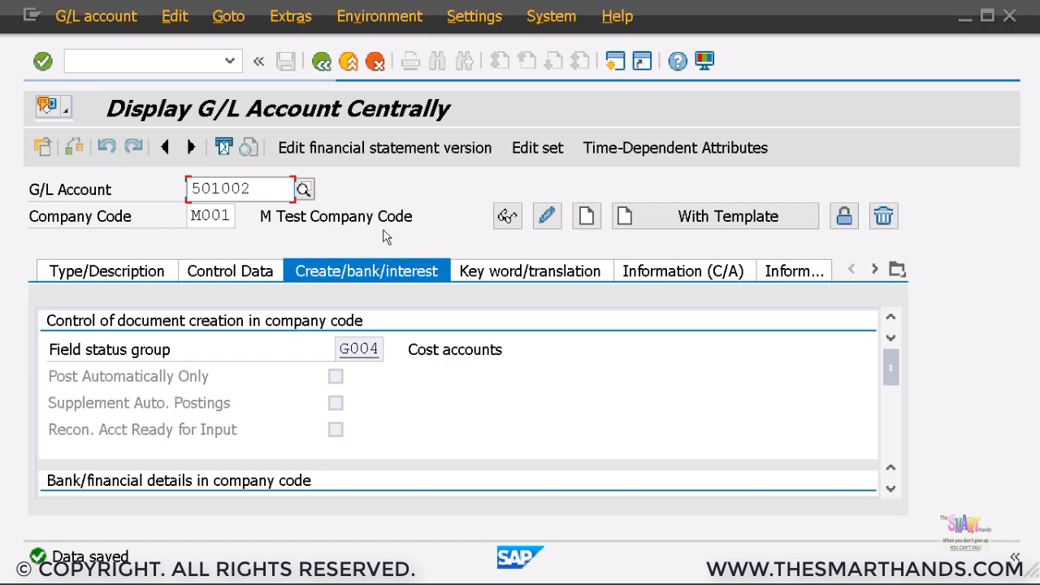
key("F10")
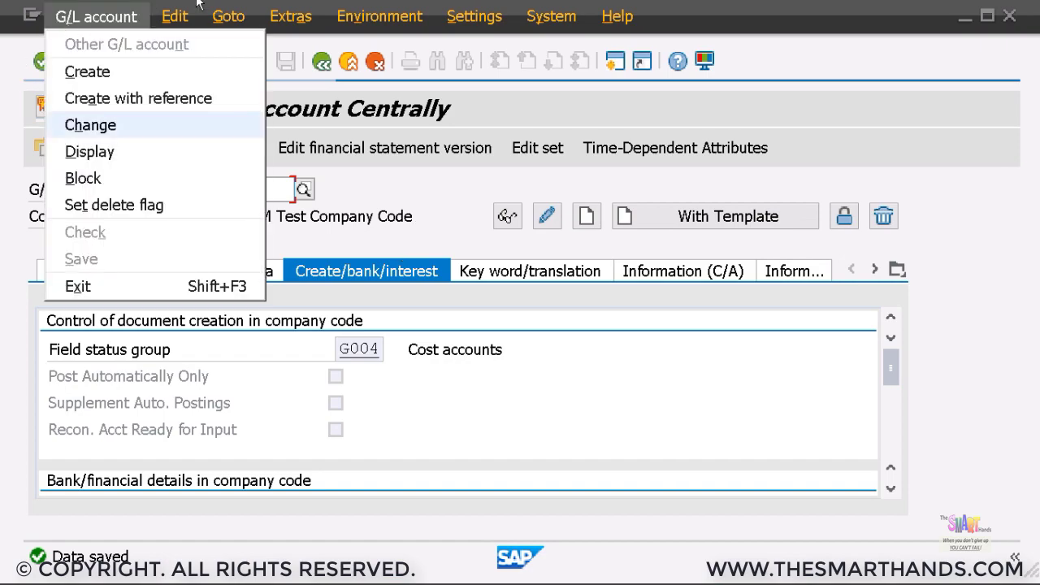
key("shift+F3")
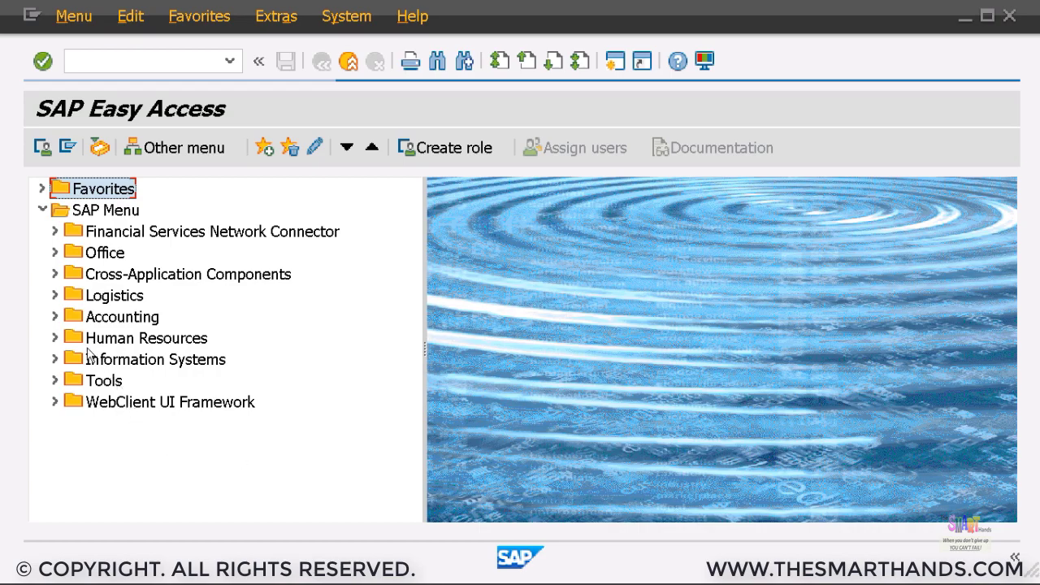
Open transaction KAH1 for creating a cost element group from the Cost Element Accounting master data under Controlling
left_click(54, 317)
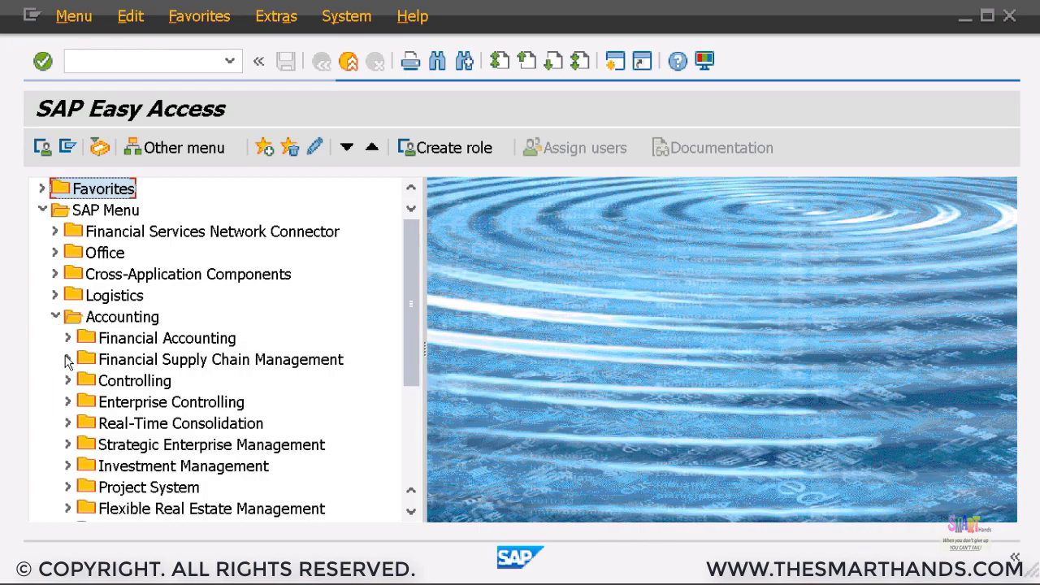
scroll(68, 364, "down", 2)
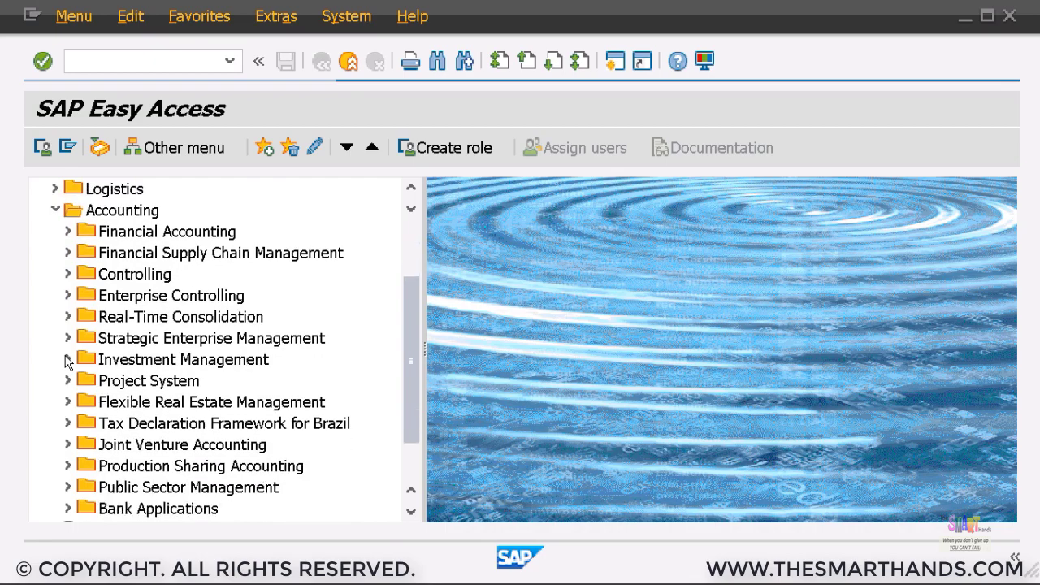
left_click(67, 275)
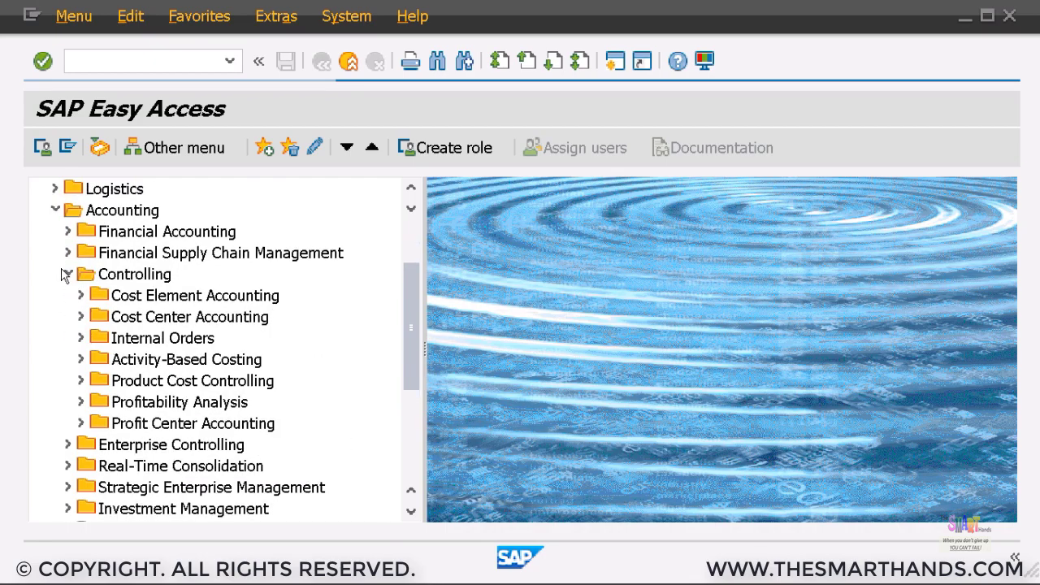
left_click(80, 296)
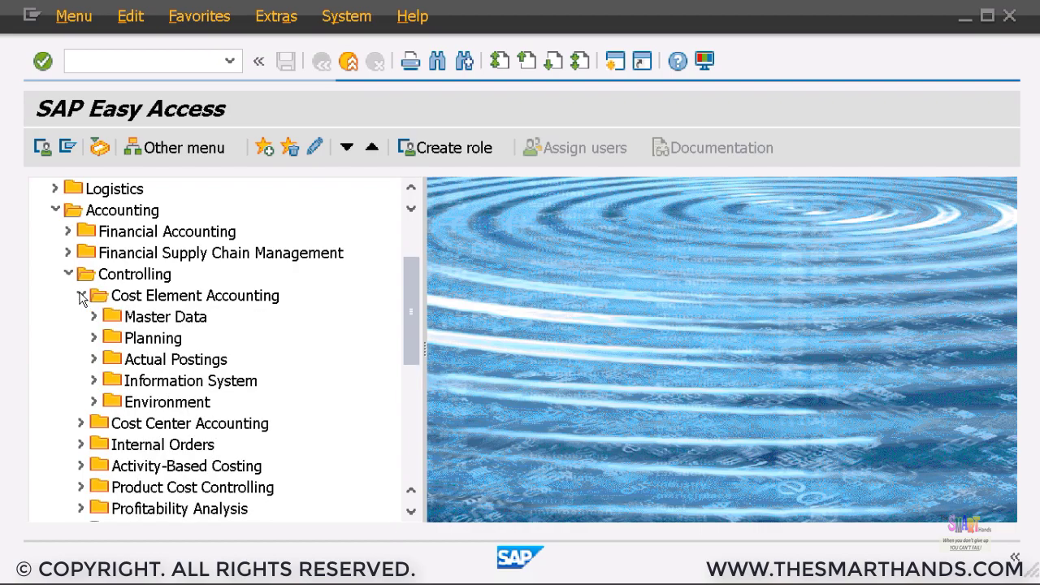
left_click(93, 317)
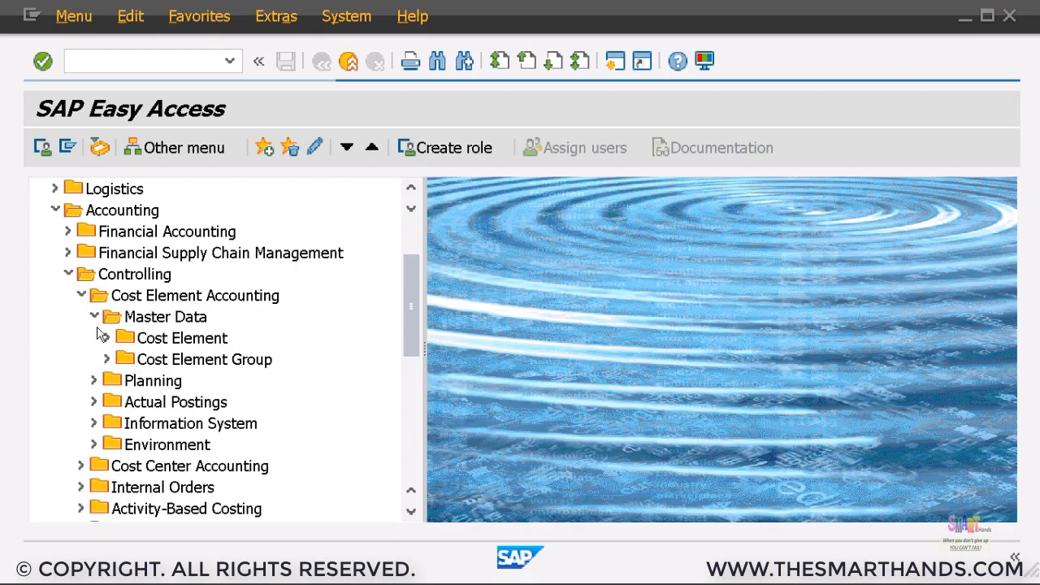
left_click(118, 364)
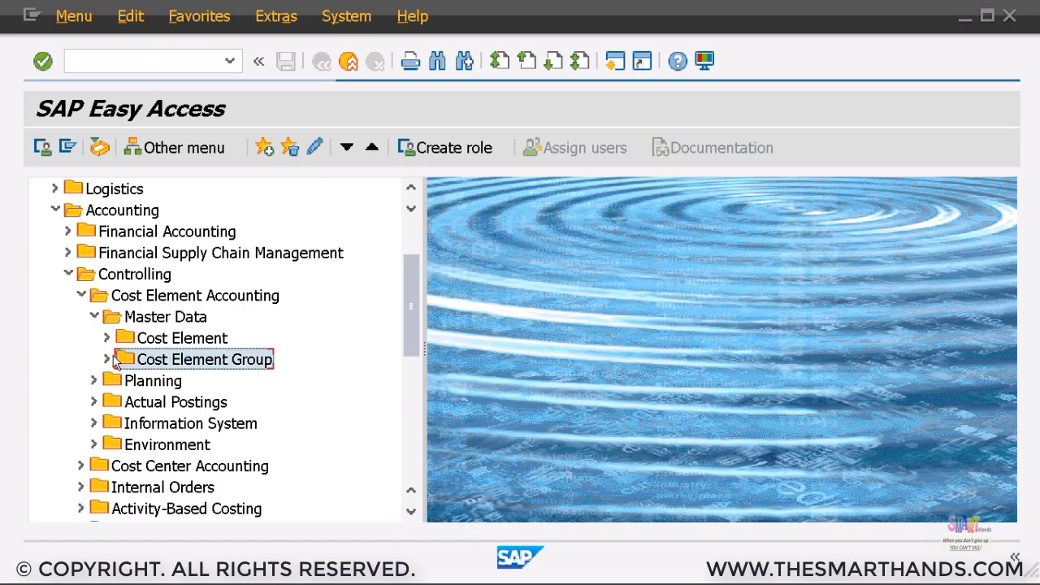
left_click(109, 361)
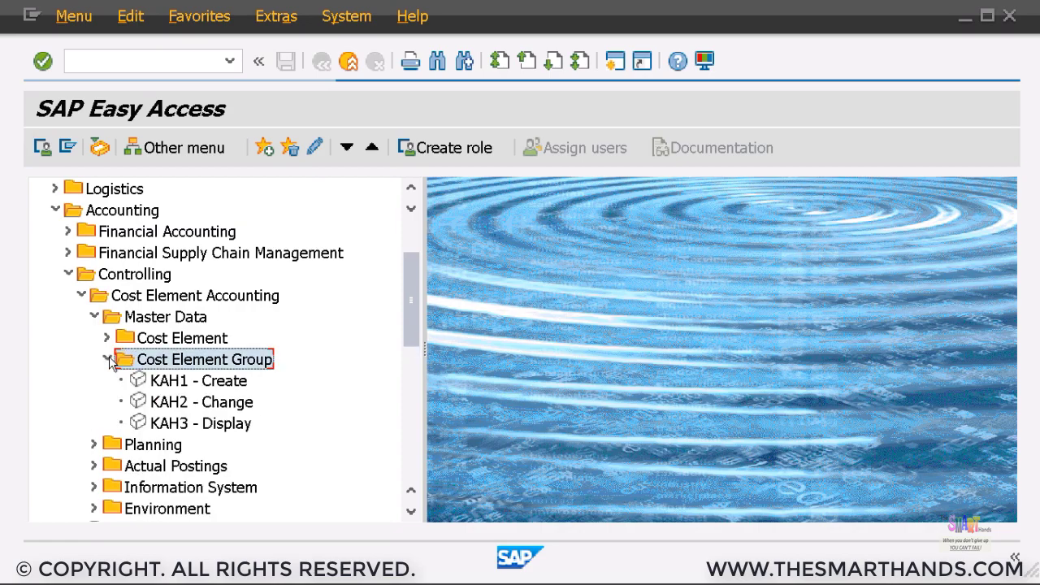
double_click(188, 382)
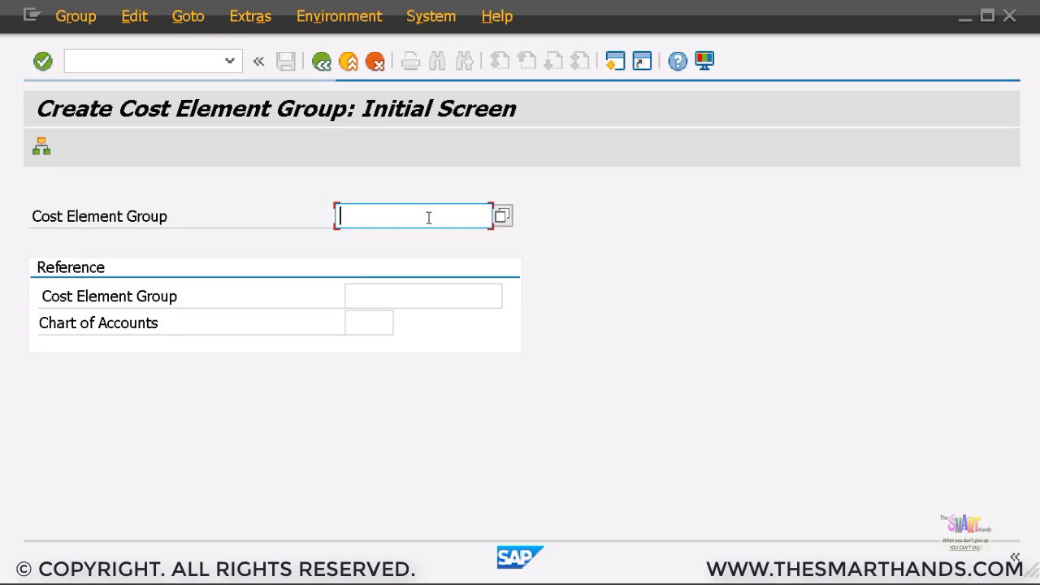
Create cost element group CEG01 with the description "Admin CE Group"
type("CEG01")
key("Return")
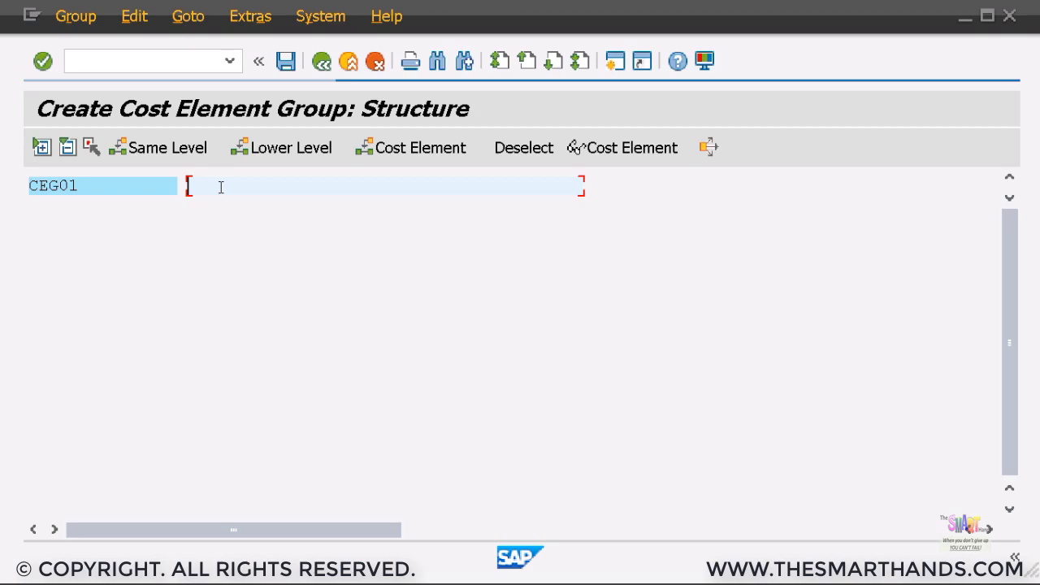
type("Admin Co")
key("BackSpace")
key("BackSpace")
type("Grou")
type("p")
type("CE")
type(" Group")
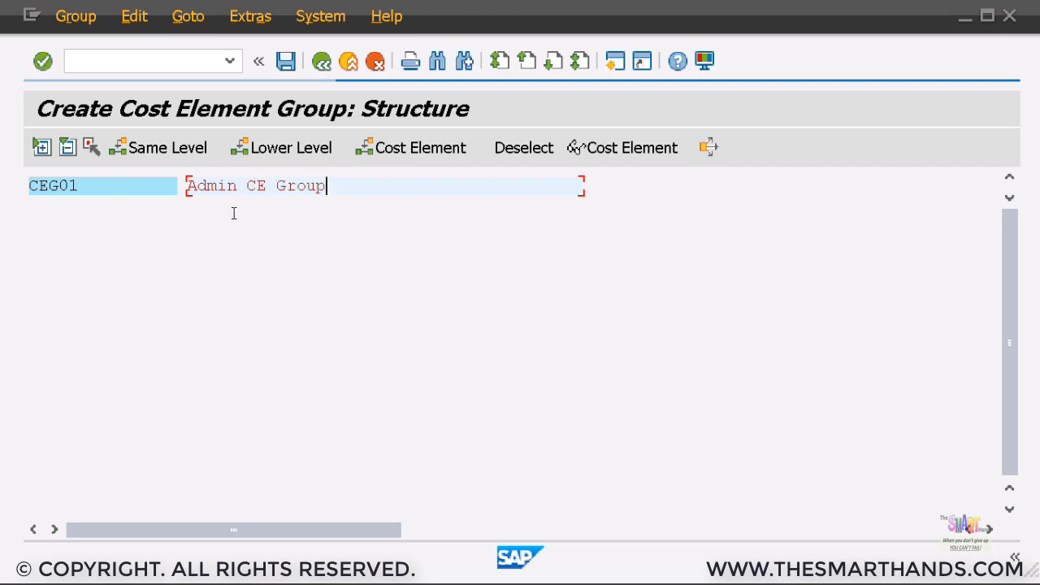
Insert cost element 501001 directly under group CEG01
left_click(126, 188)
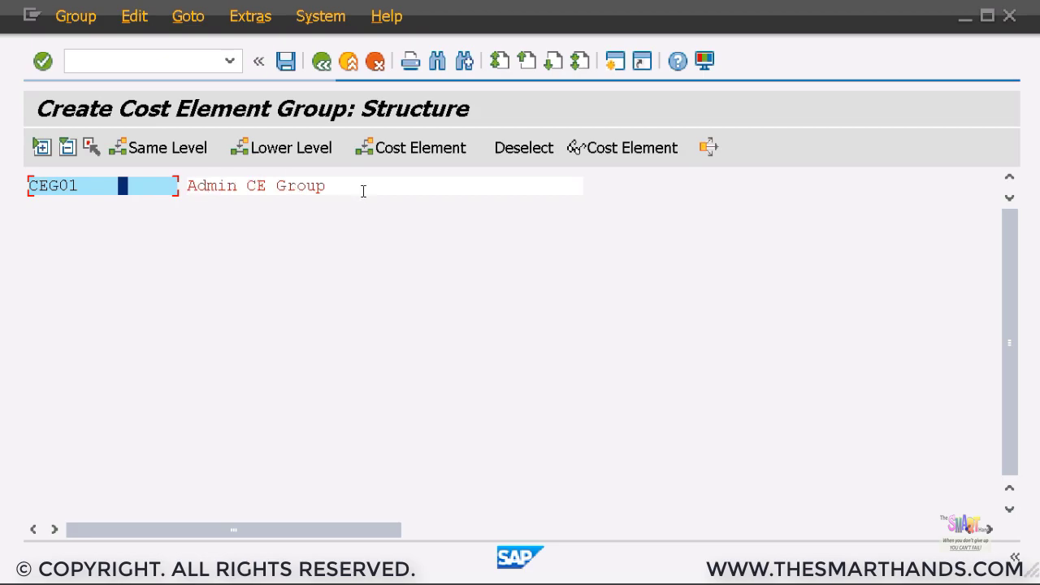
left_click(422, 148)
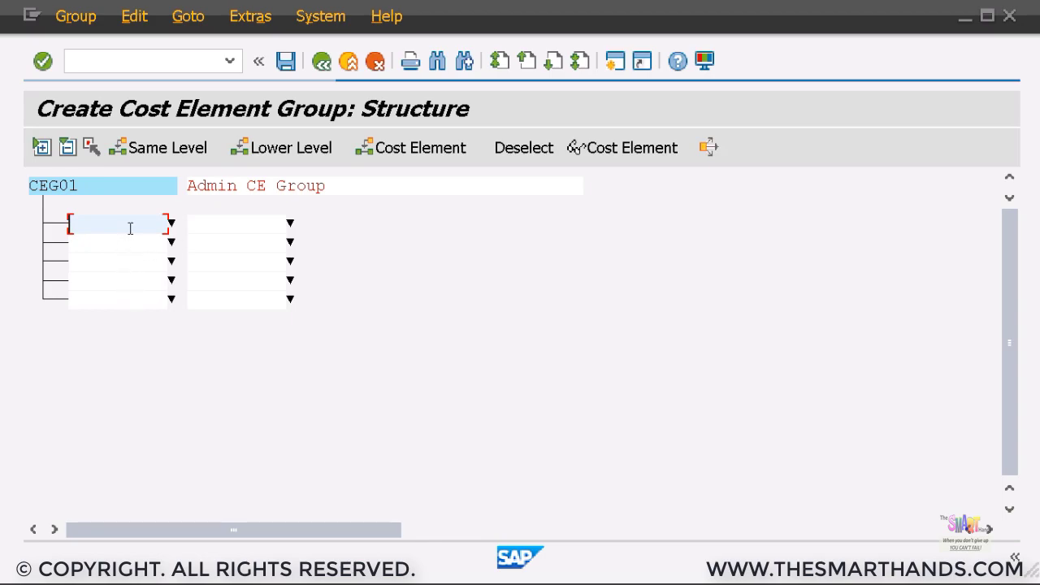
type("501001")
key("Return")
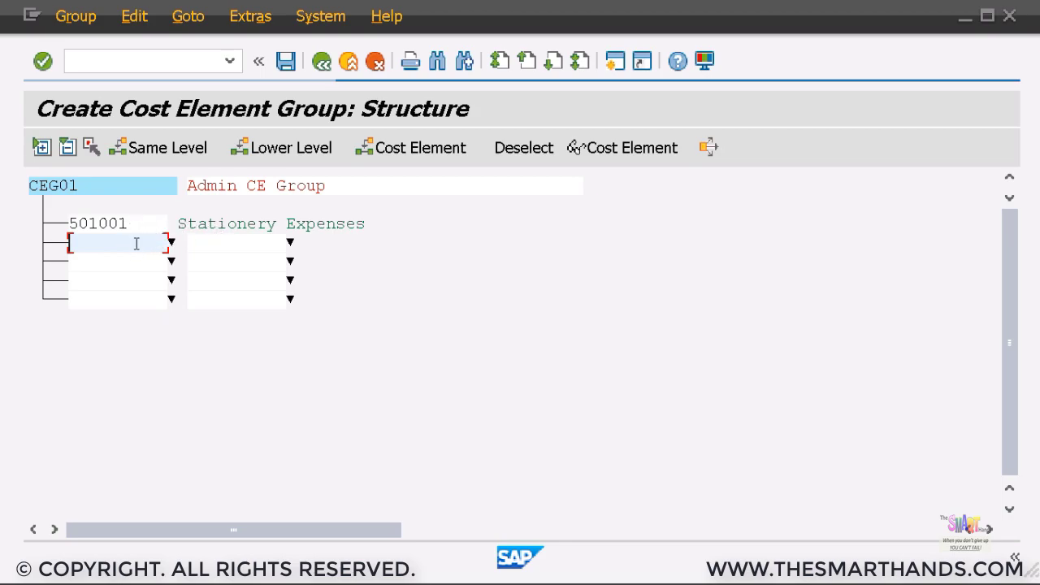
Add cost element 501002 under group CEG01, then save the group and exit to the SAP Easy Access screen
type("501002")
key("Return")
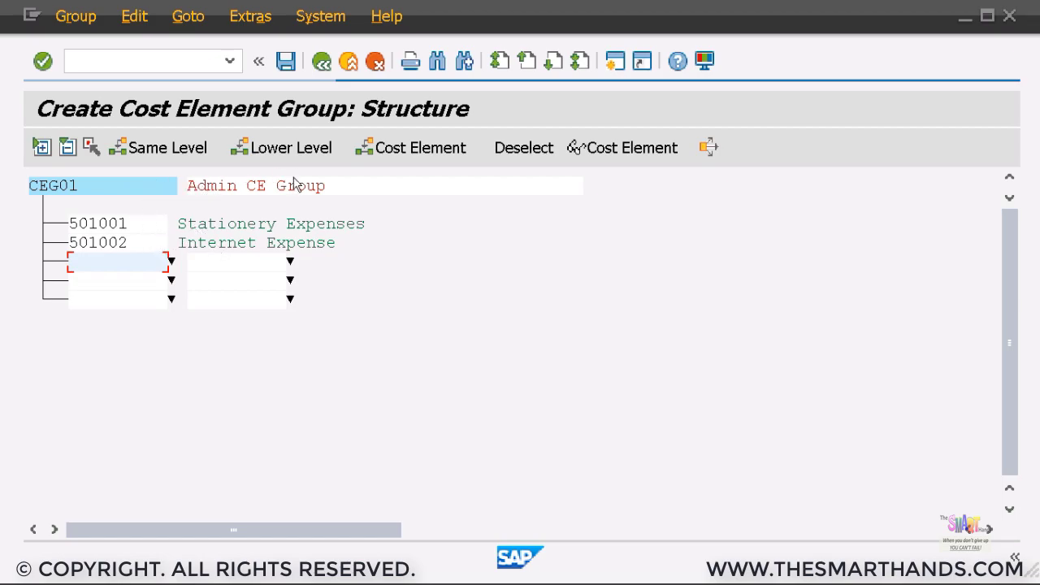
left_click(293, 63)
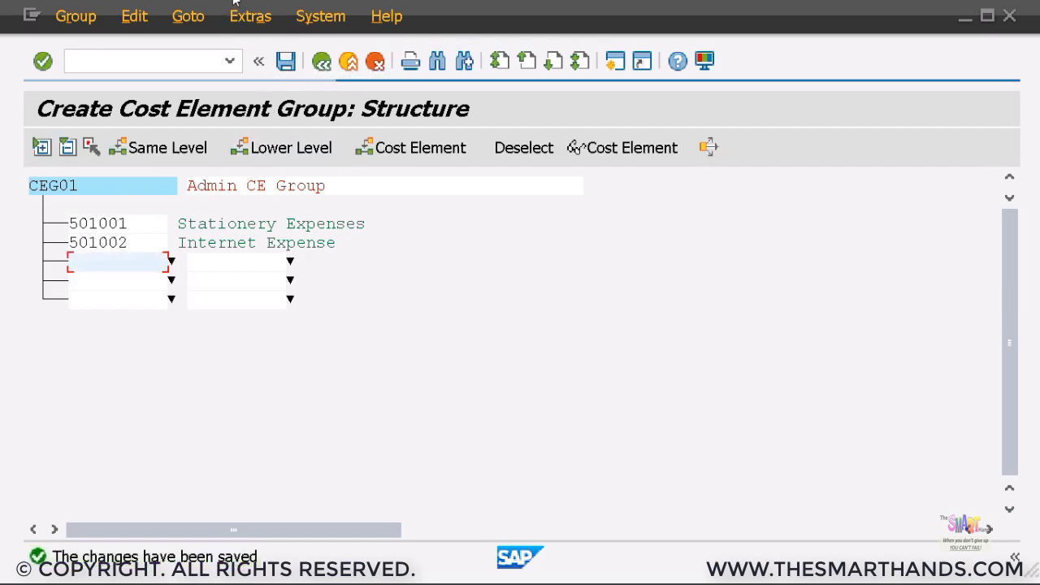
key("F3")
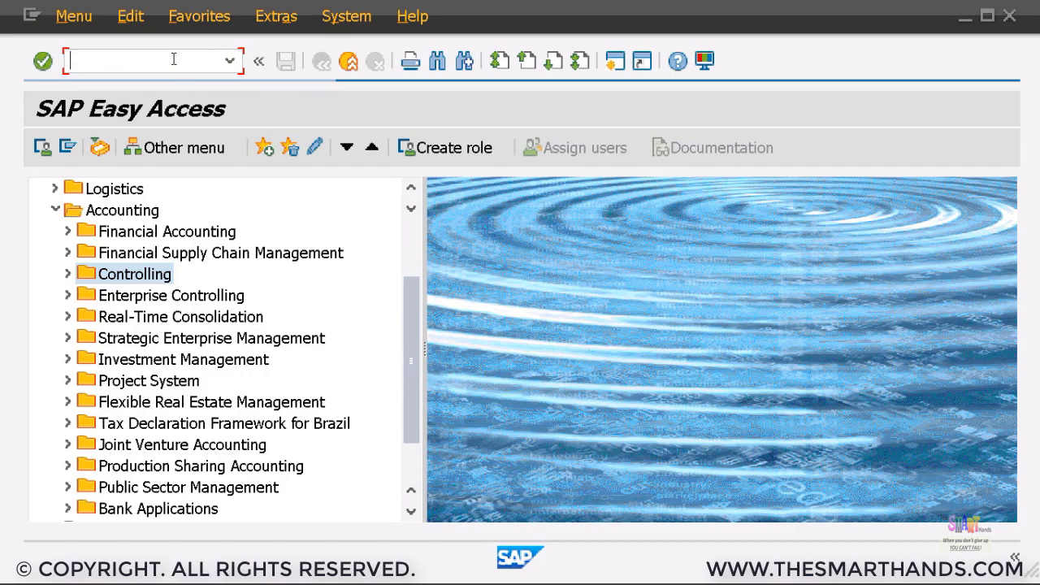
Open transaction FS00 and start creating G/L account 890001 in company code M001
type("FS00")
key("Return")
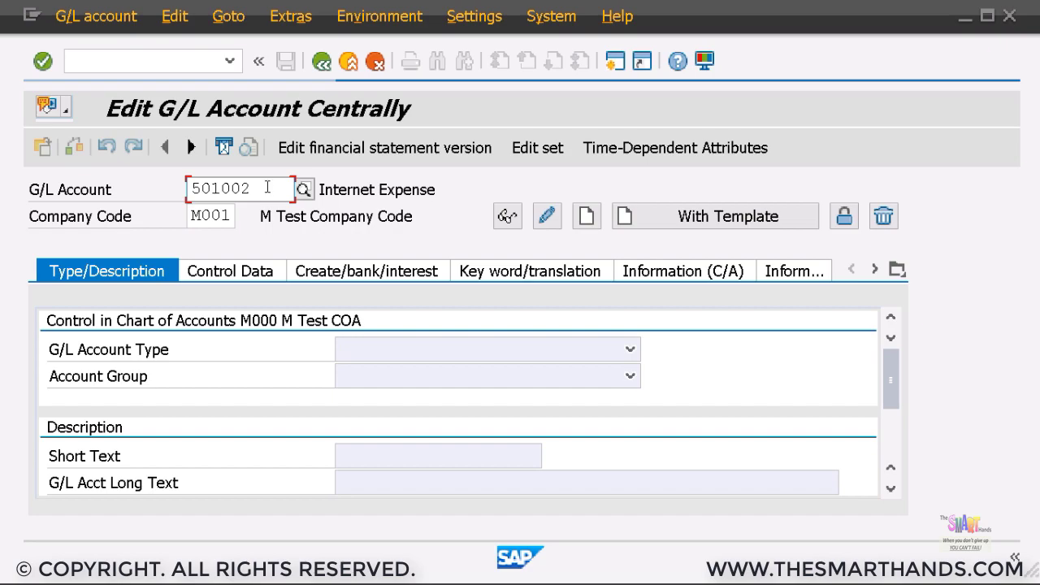
left_click_drag(267, 186, 173, 198)
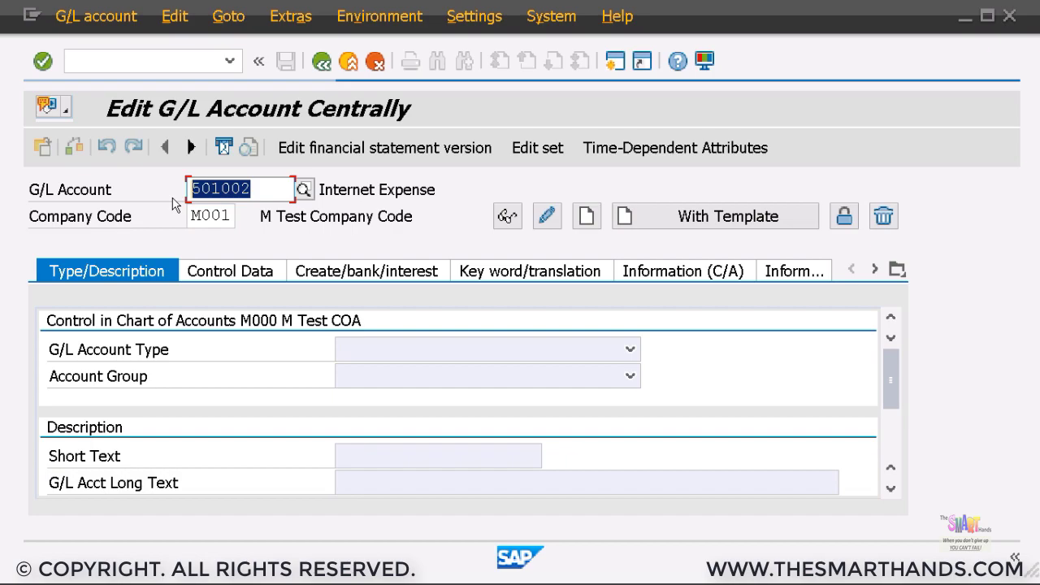
type("8")
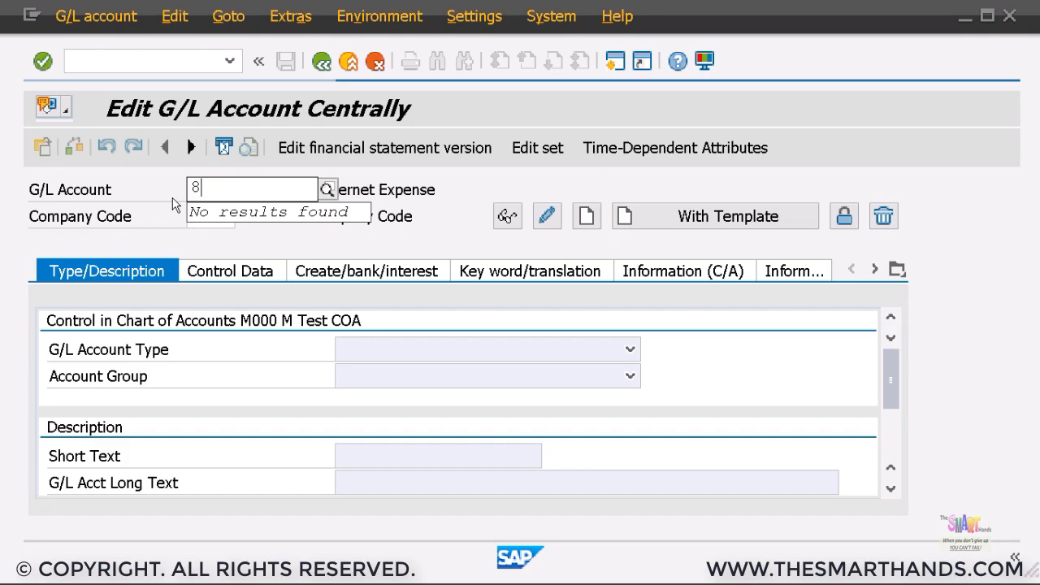
type("90001")
left_click(231, 224)
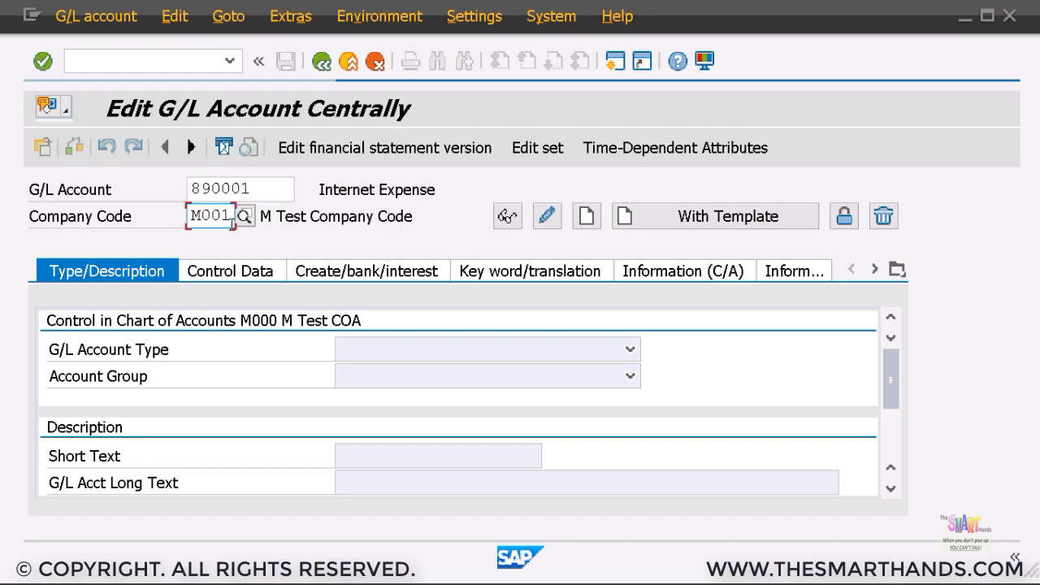
left_click(587, 216)
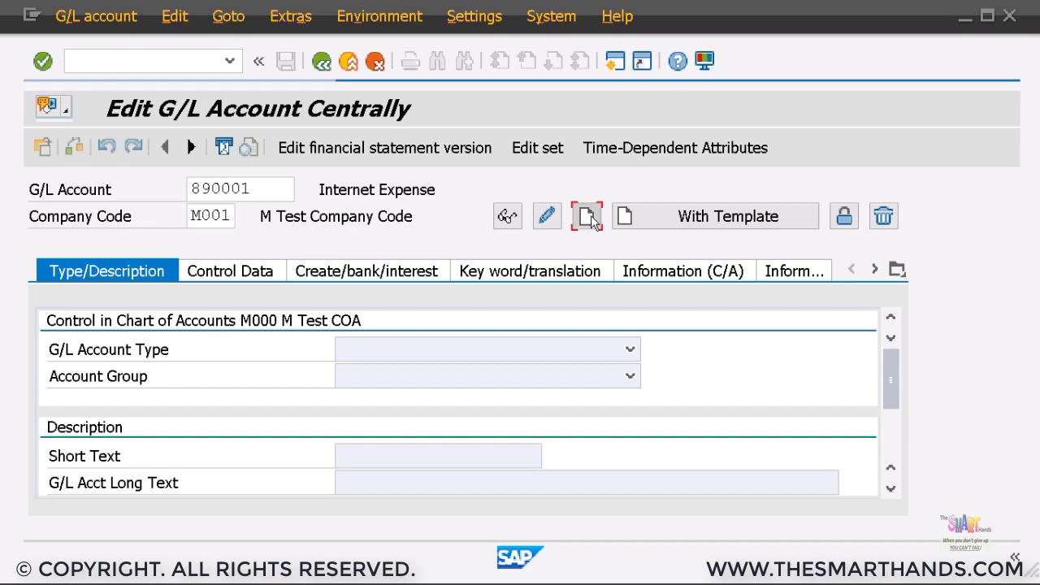
Set the G/L account type to S Secondary Costs and the account group to ALLC Allocation
left_click(606, 351)
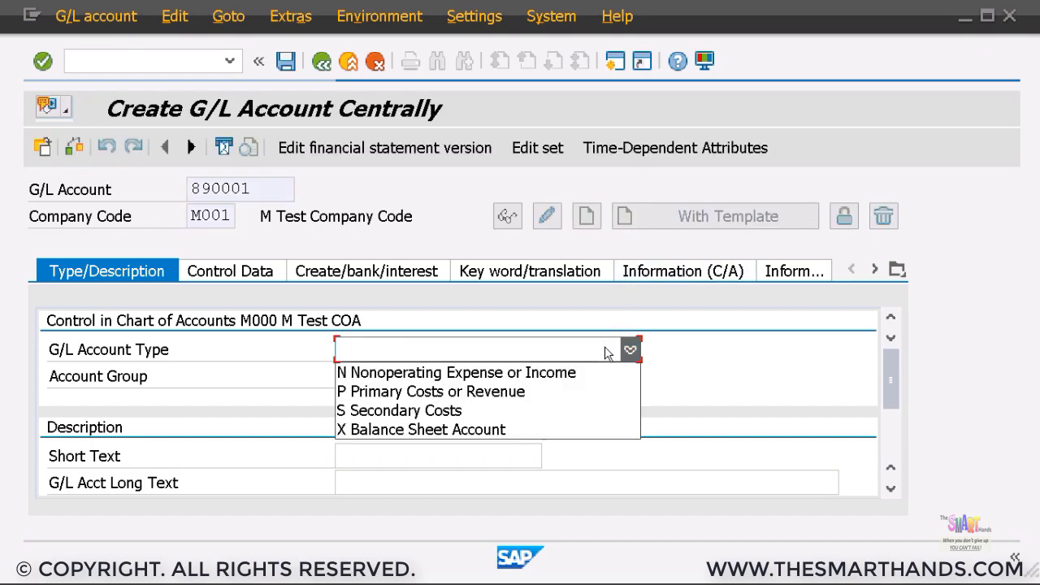
left_click(433, 414)
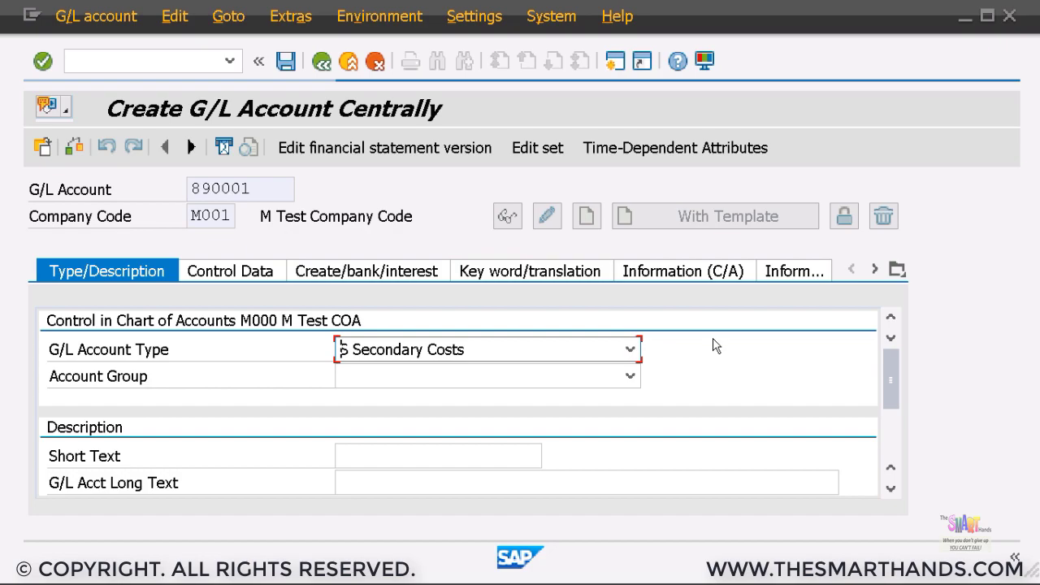
left_click(496, 380)
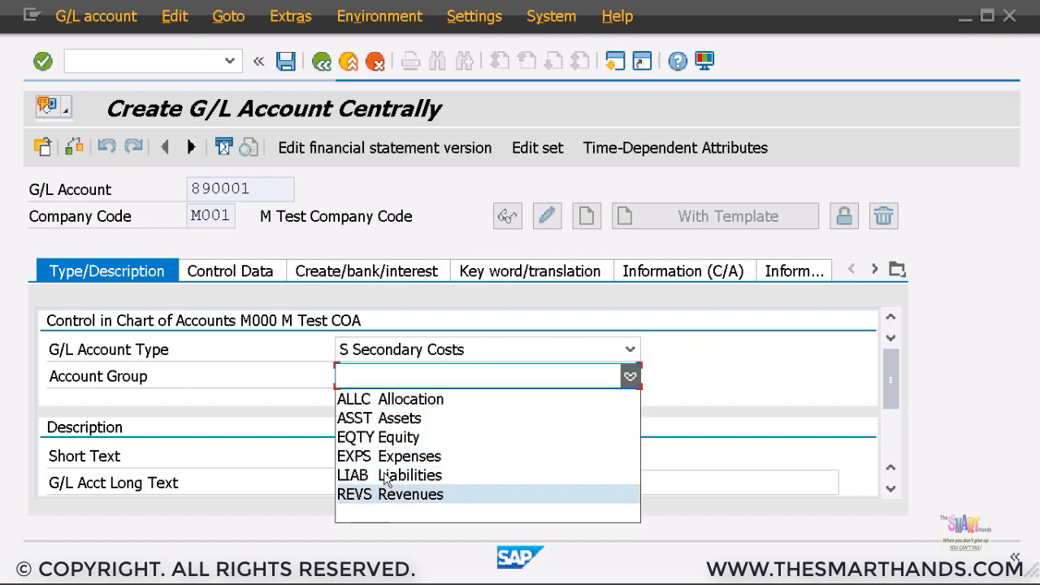
left_click(408, 400)
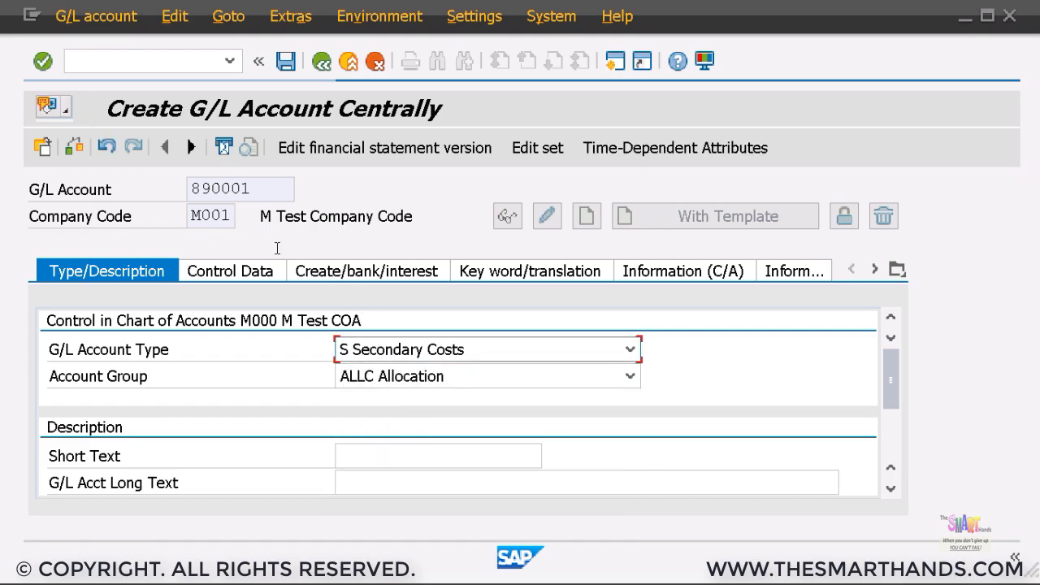
Give account 890001 the short text "Admin Exp Alloc" and the long text "Admin Expense Allocation"
scroll(416, 411, "down", 3)
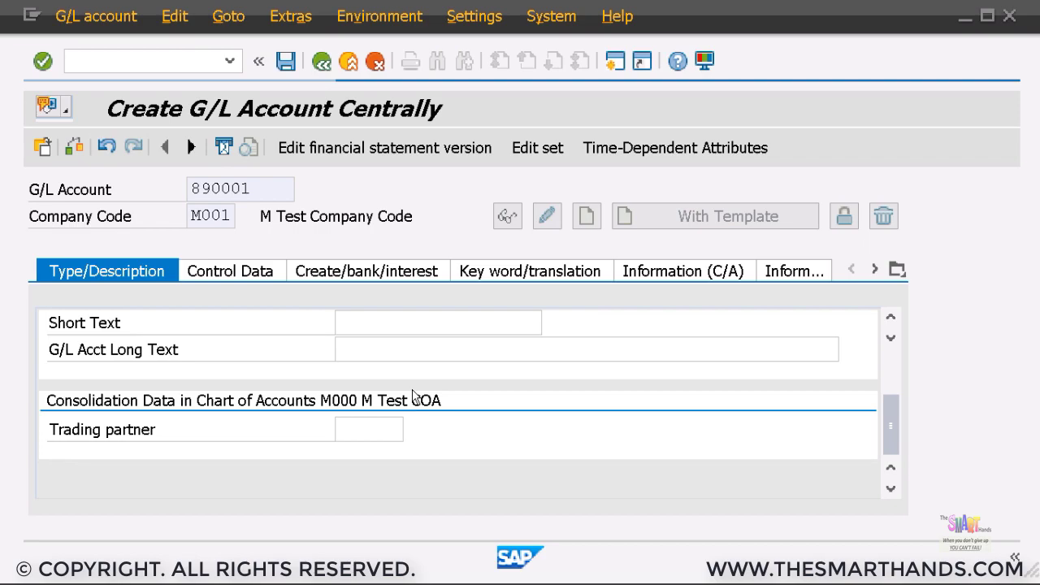
left_click(406, 326)
type("Admin ")
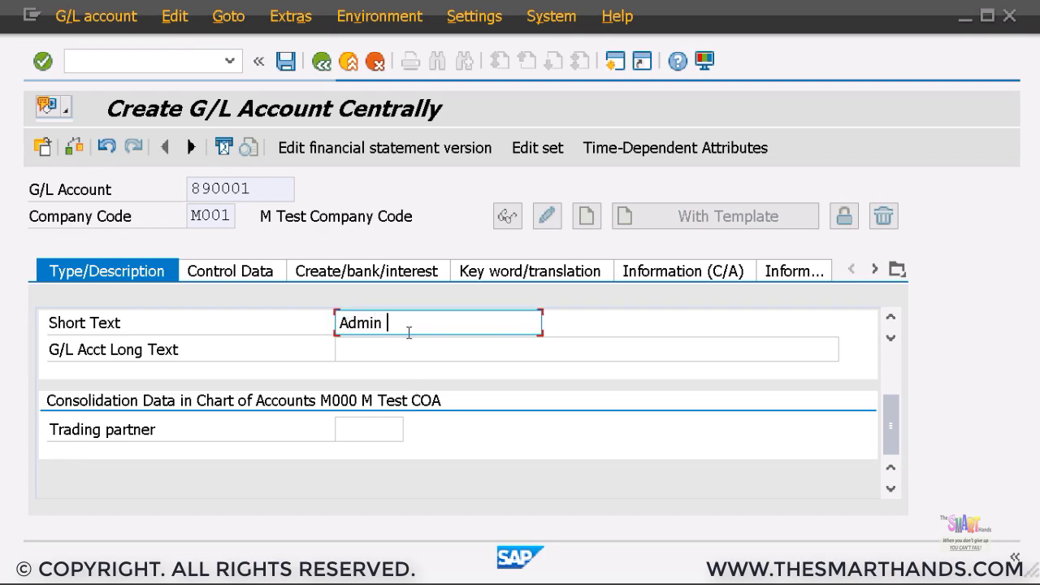
type("Exp Alloc")
left_click(433, 355)
type("Admin E")
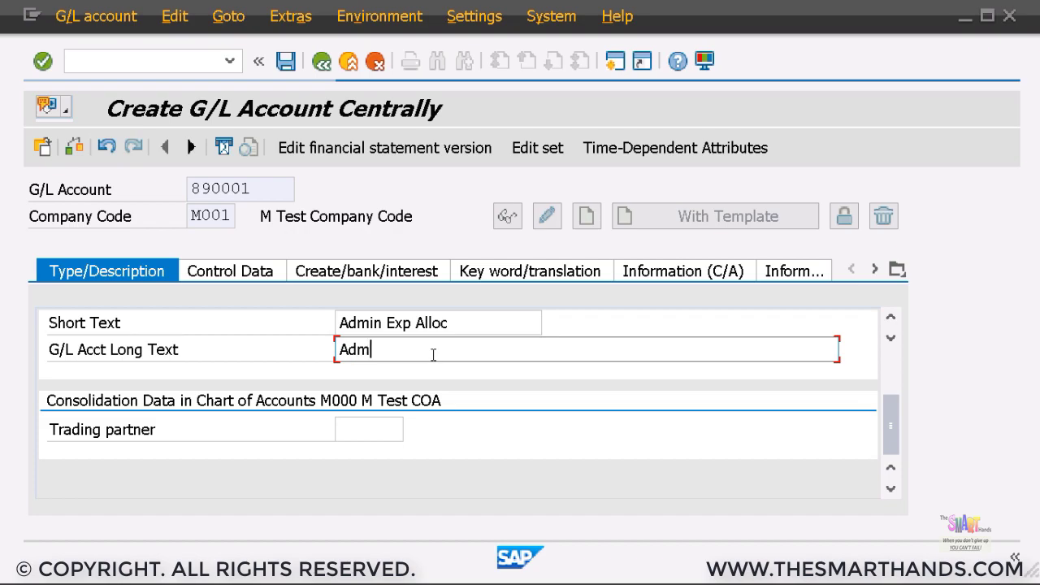
type("xpense")
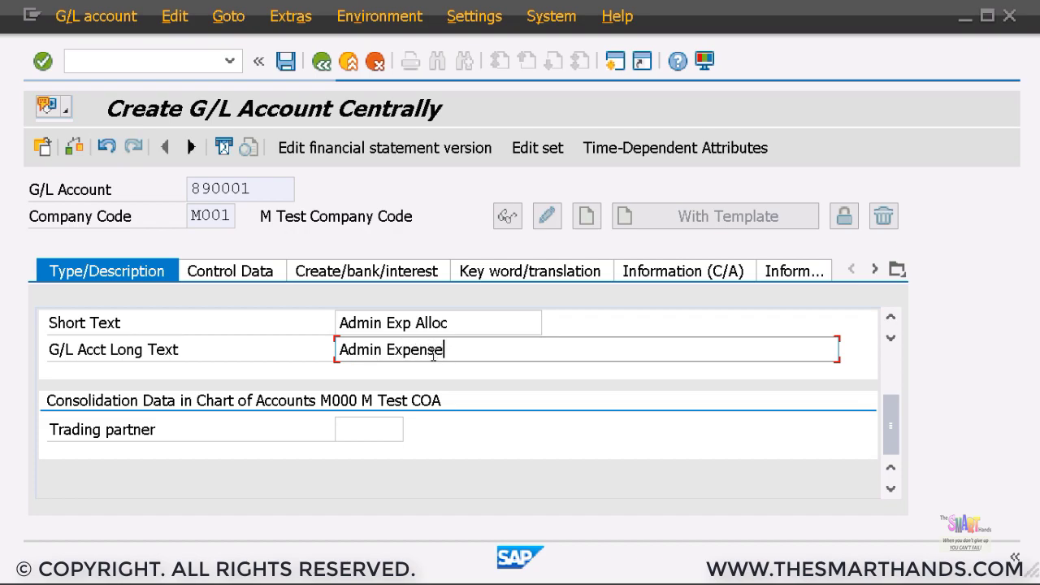
type(" Allocation")
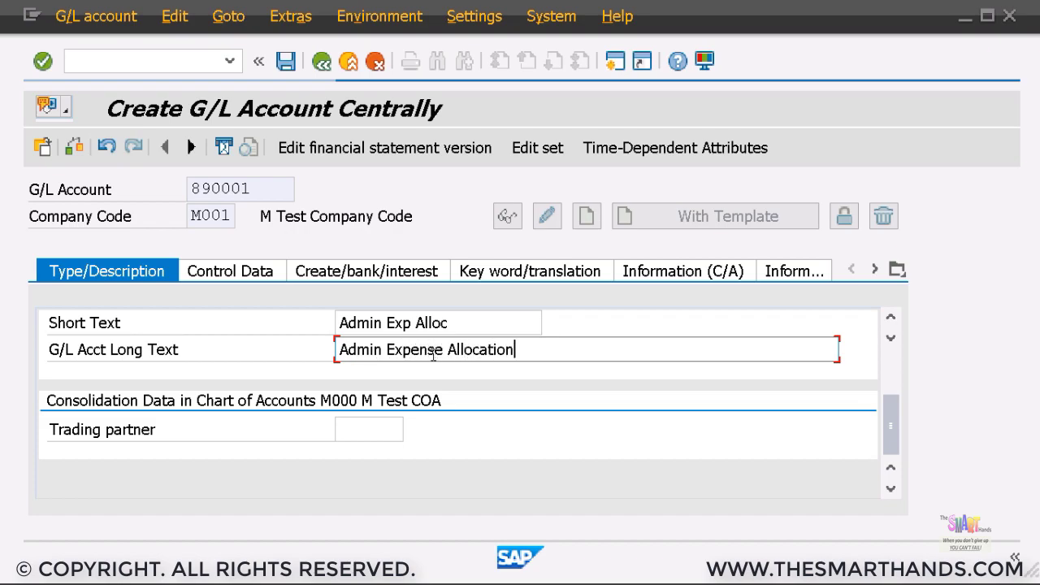
Set the cost element category in the account's control data to 42 Assessment
left_click(235, 275)
scroll(324, 350, "down", 2)
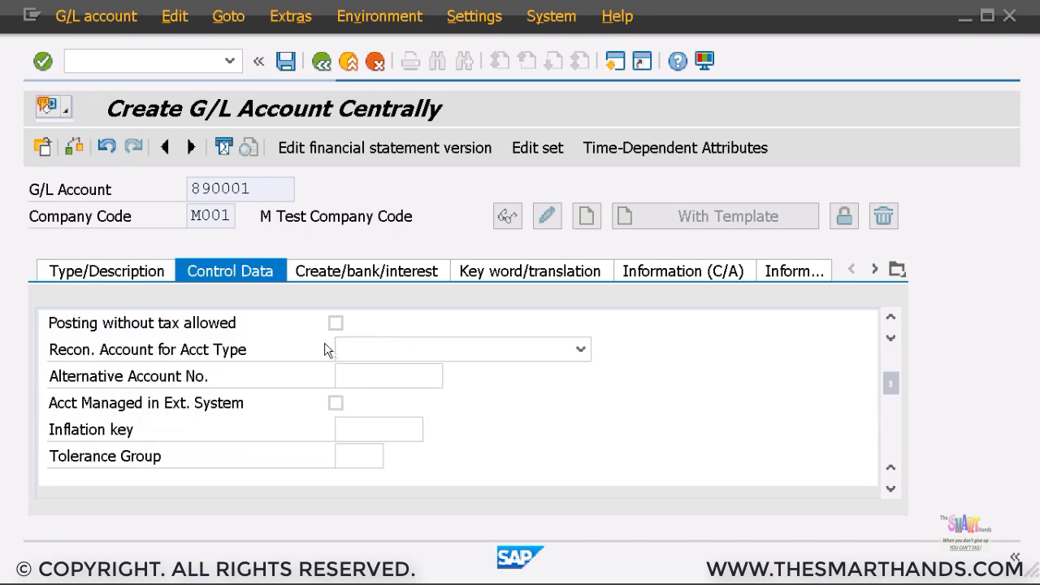
scroll(324, 350, "down", 2)
scroll(325, 348, "down", 4)
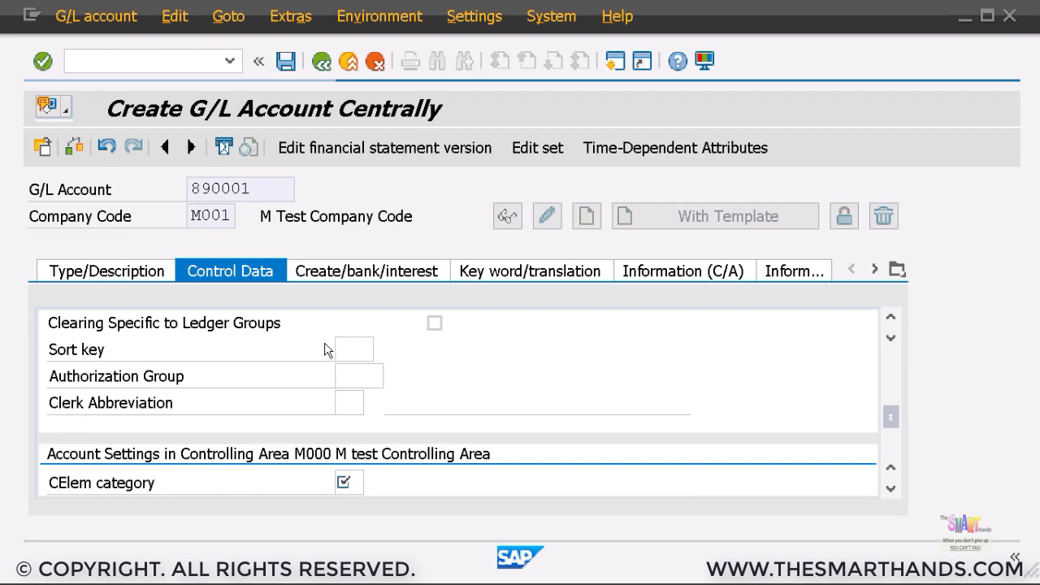
left_click(357, 404)
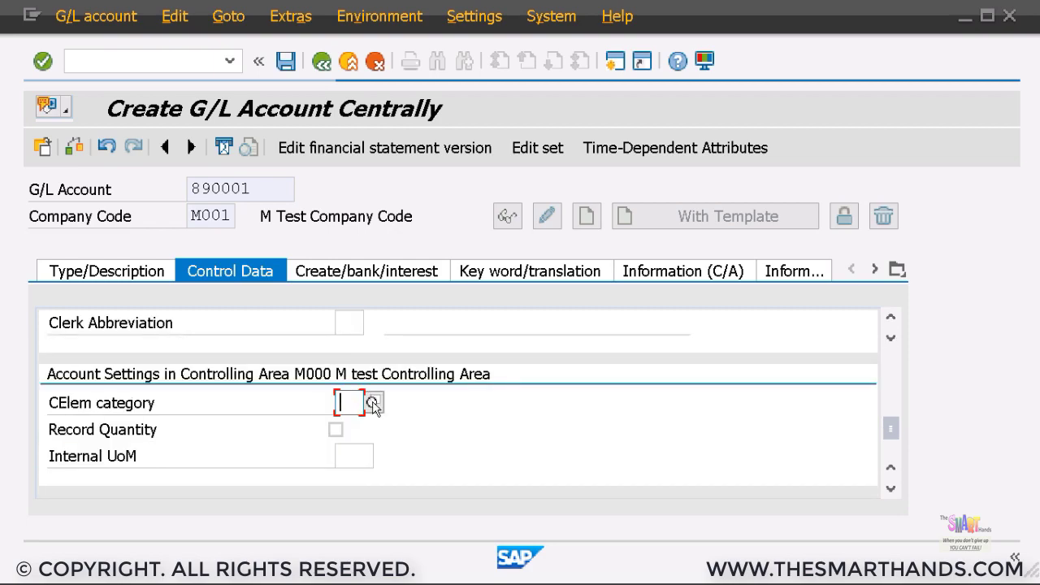
left_click(372, 404)
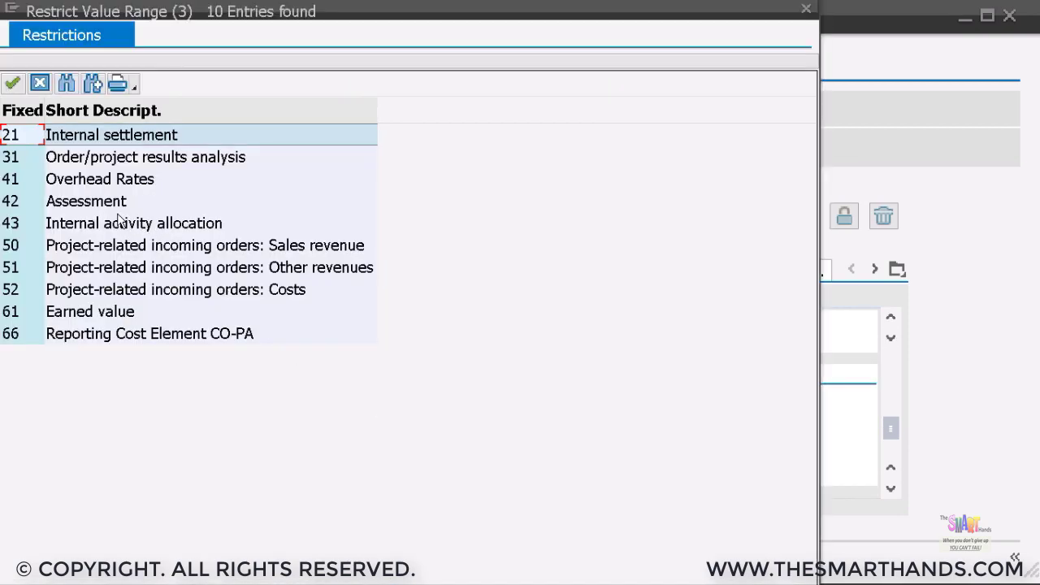
double_click(108, 203)
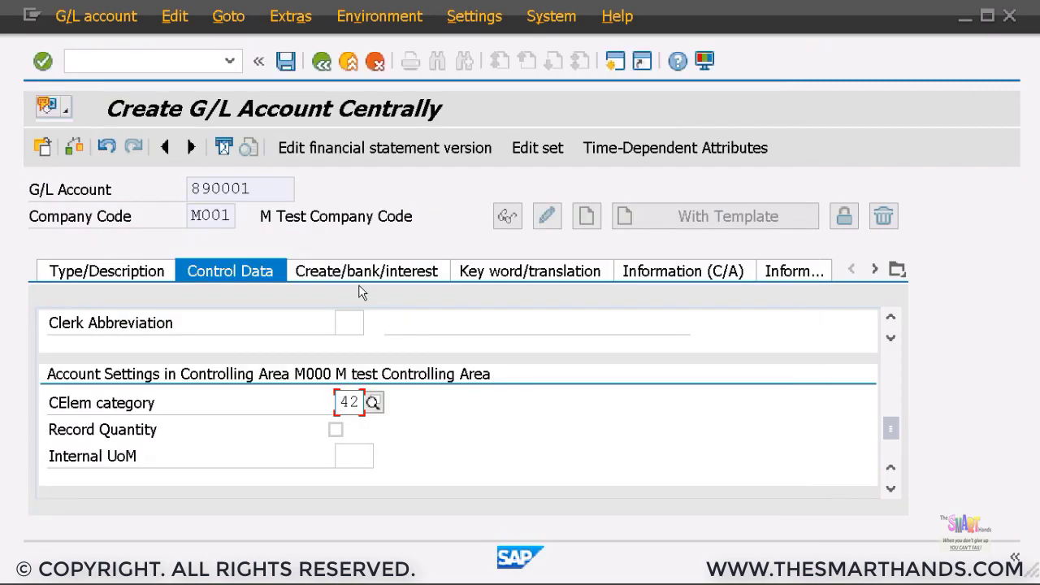
Assign field status group G001 General (with text, assignment) to account 890001 and save the account
left_click(364, 273)
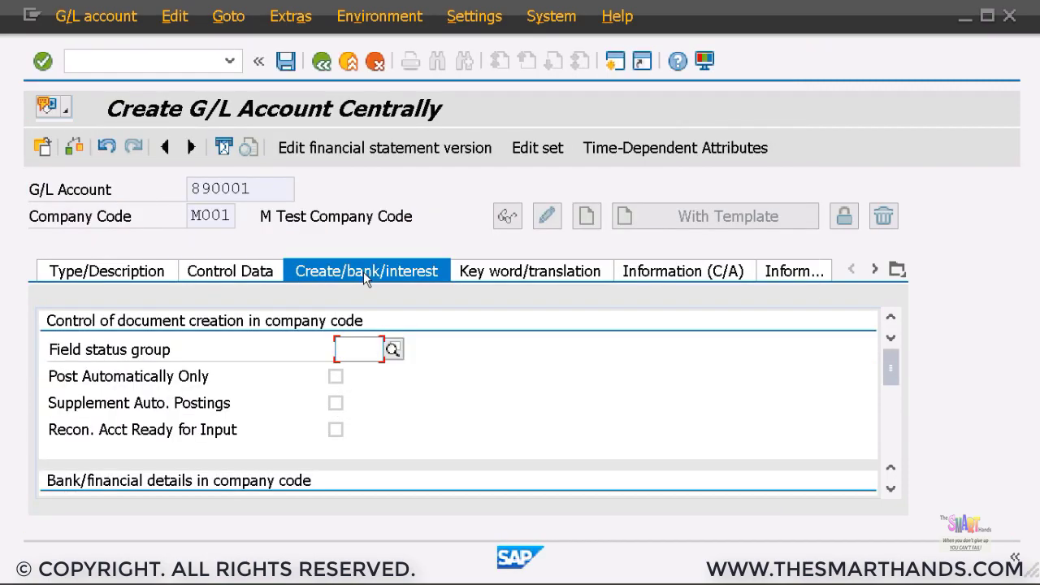
left_click(392, 349)
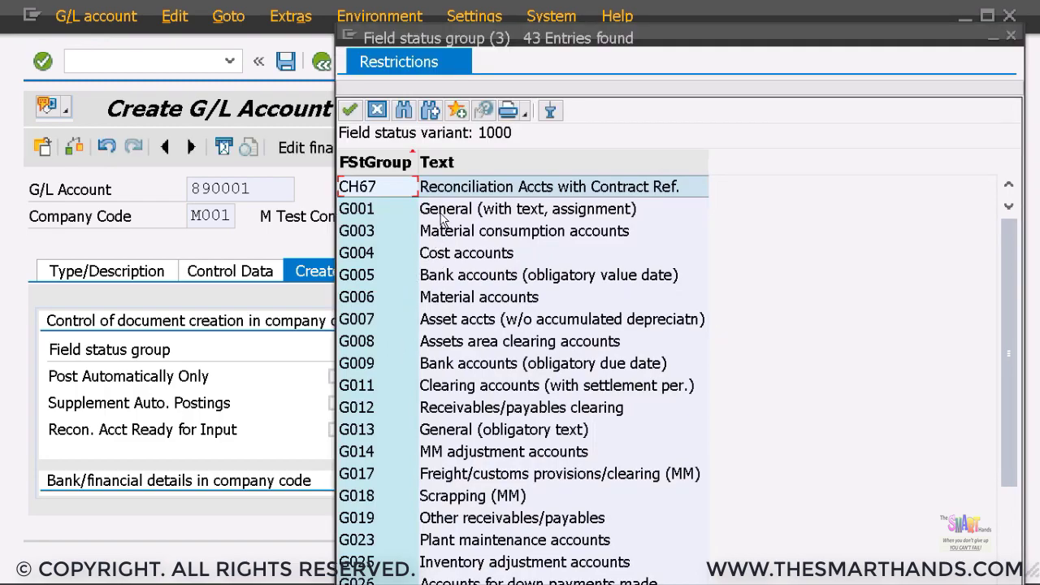
double_click(444, 213)
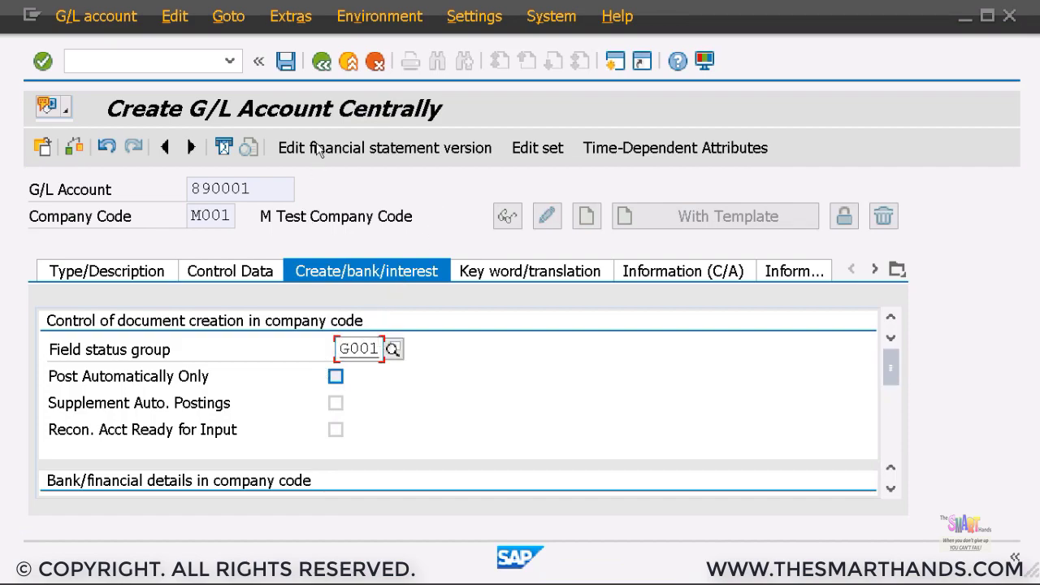
left_click(286, 61)
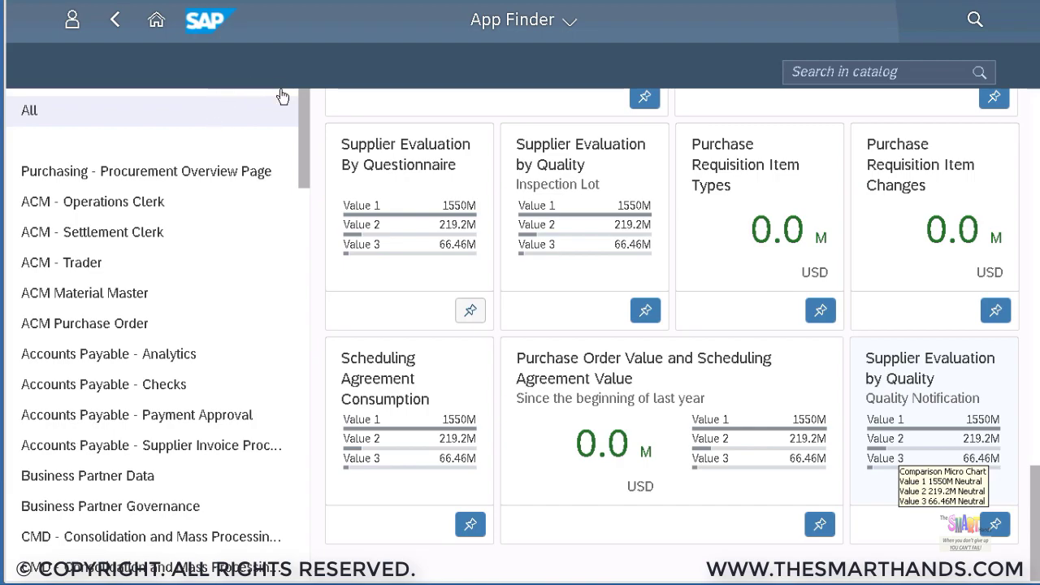
Switch to SAP Fiori, search the App Finder catalog for "G/L Account", and open the Manage G/L Account Master Data app
left_click(71, 23)
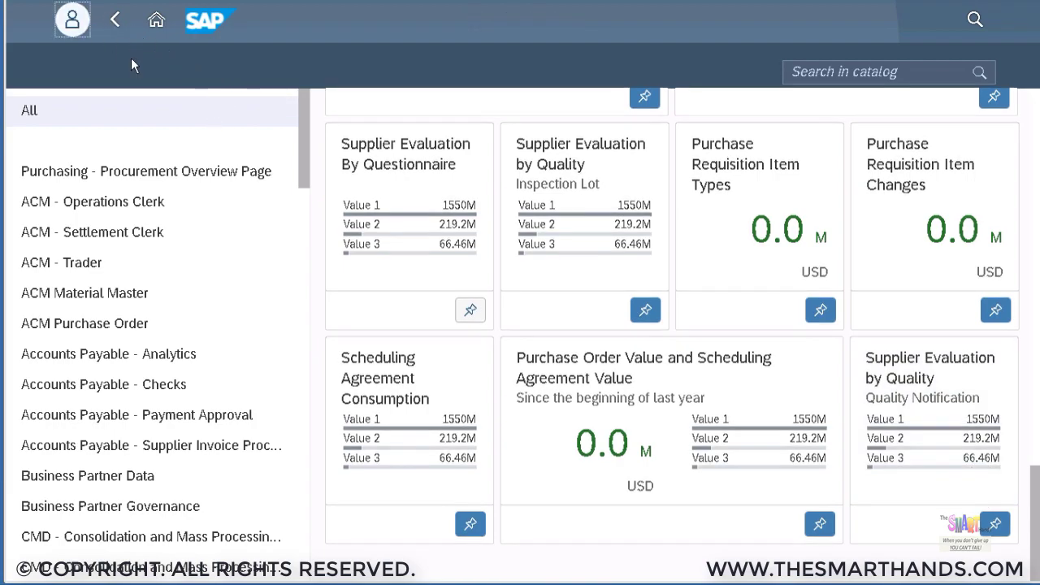
left_click(71, 23)
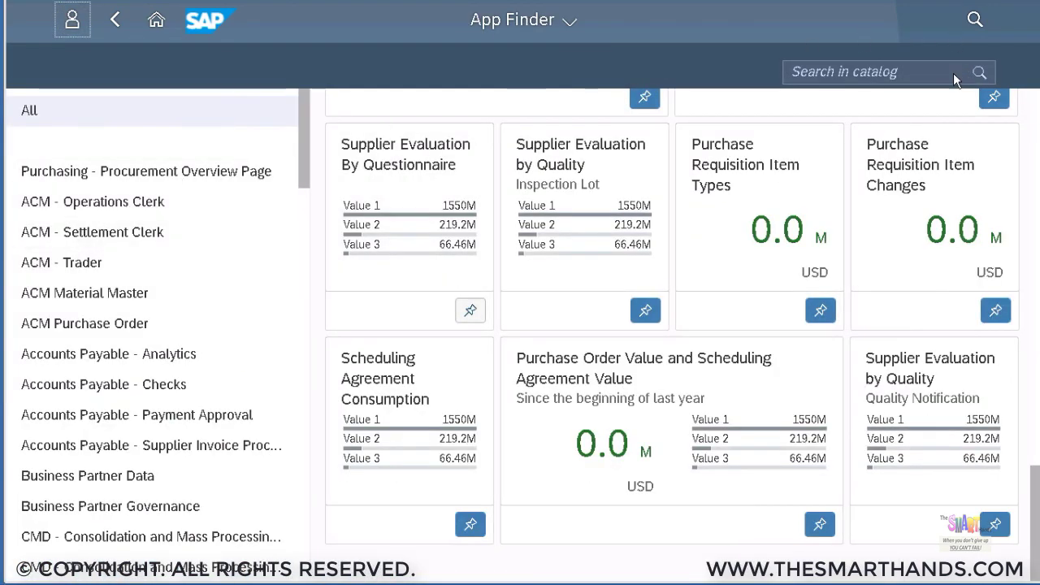
left_click(75, 25)
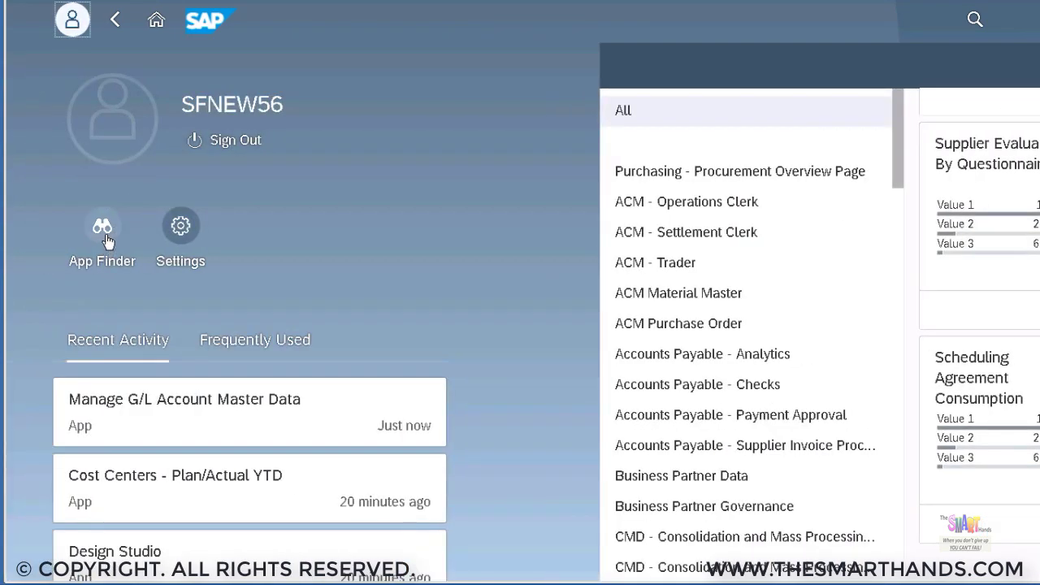
left_click(104, 244)
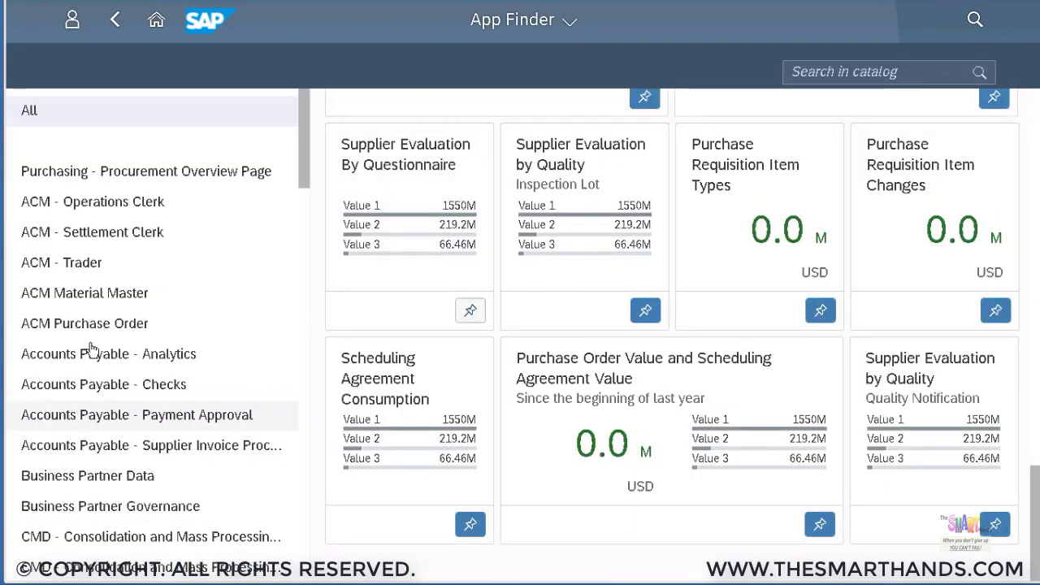
left_click(877, 72)
type("G")
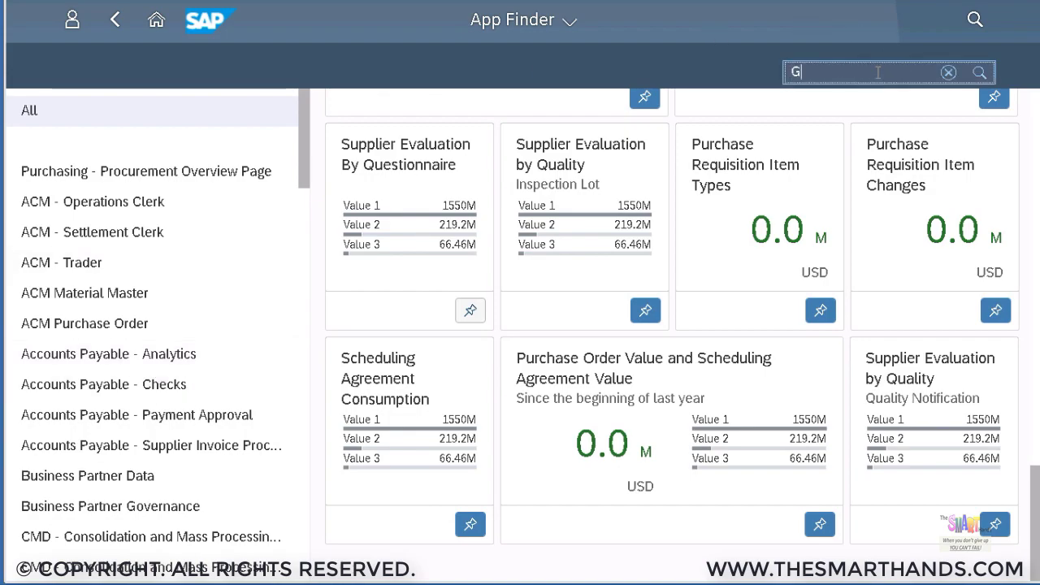
type("/L Account")
key("Return")
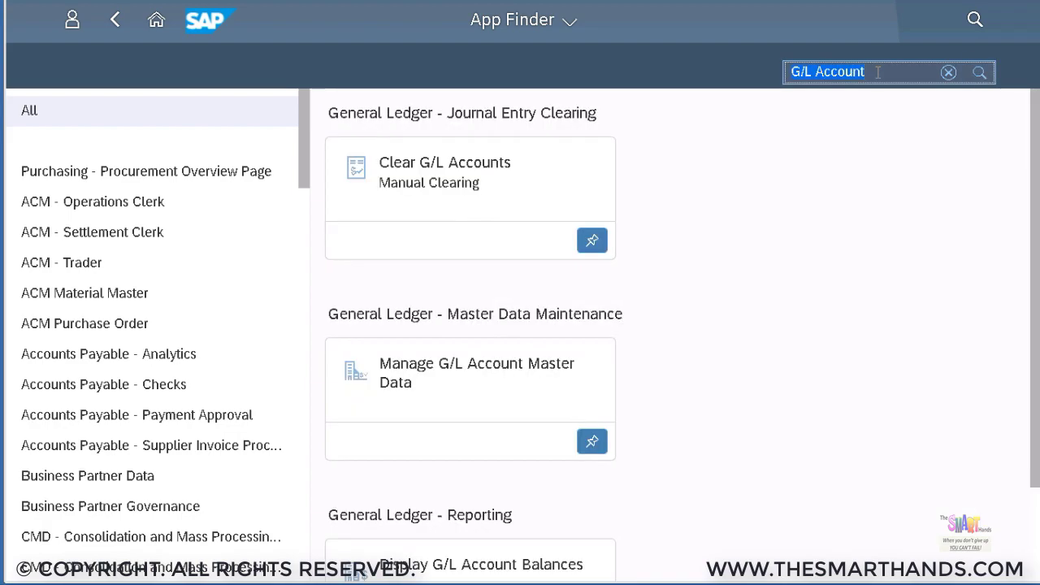
left_click(494, 391)
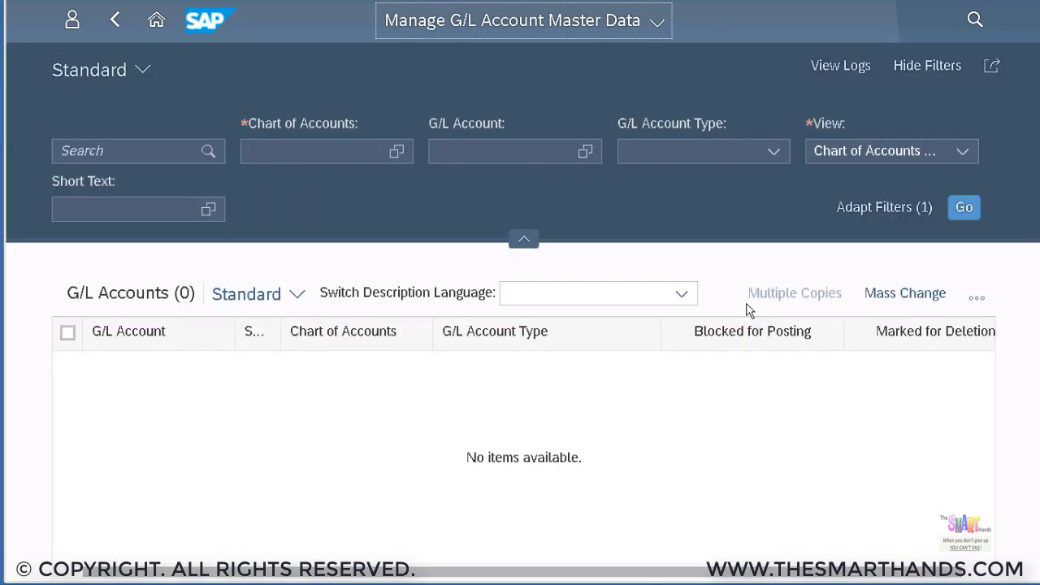
Filter the G/L accounts by chart of accounts M000 and list the matching accounts
left_click(349, 147)
type("M000")
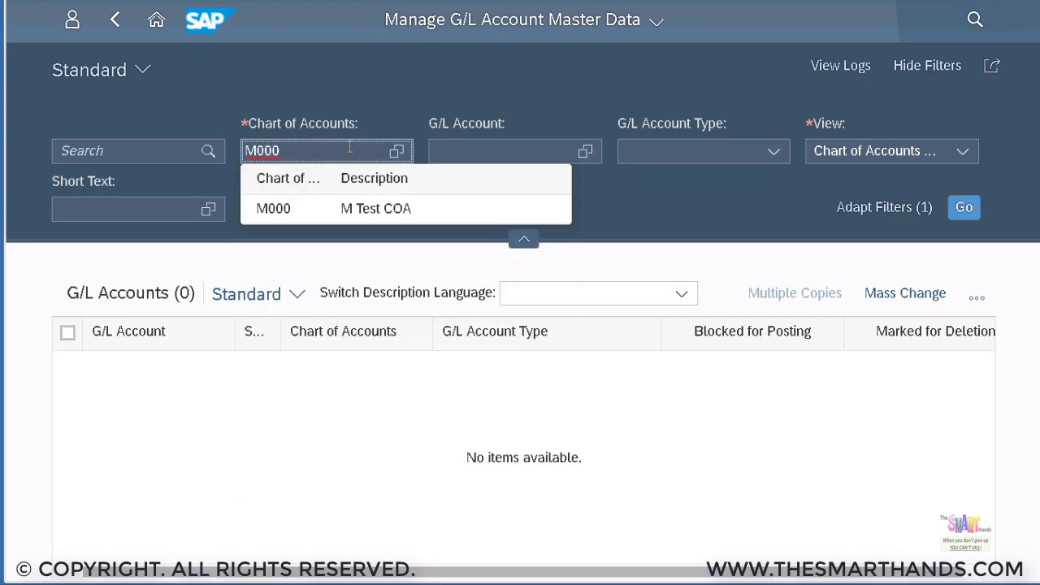
key("Return")
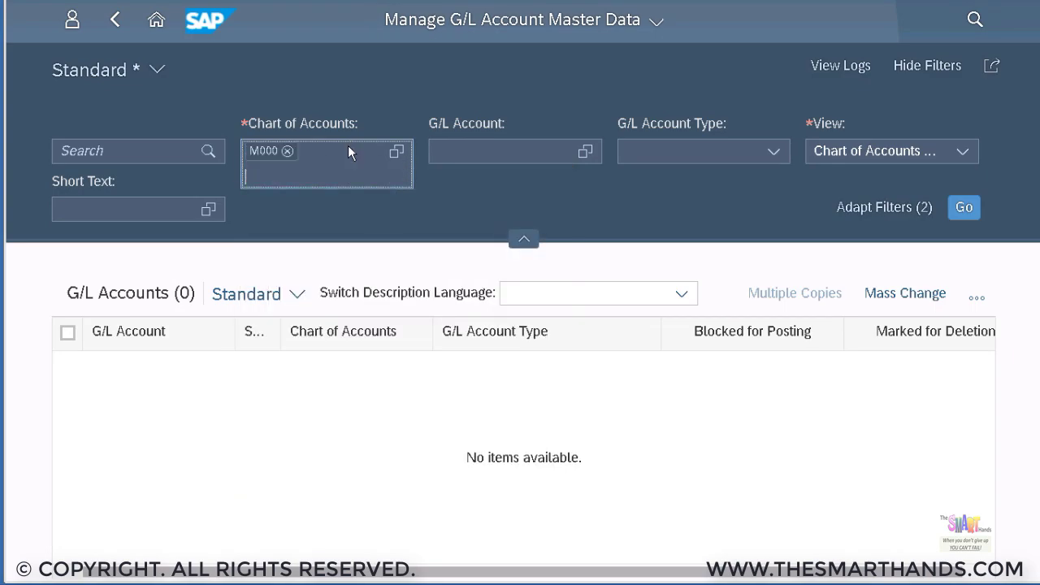
left_click(968, 208)
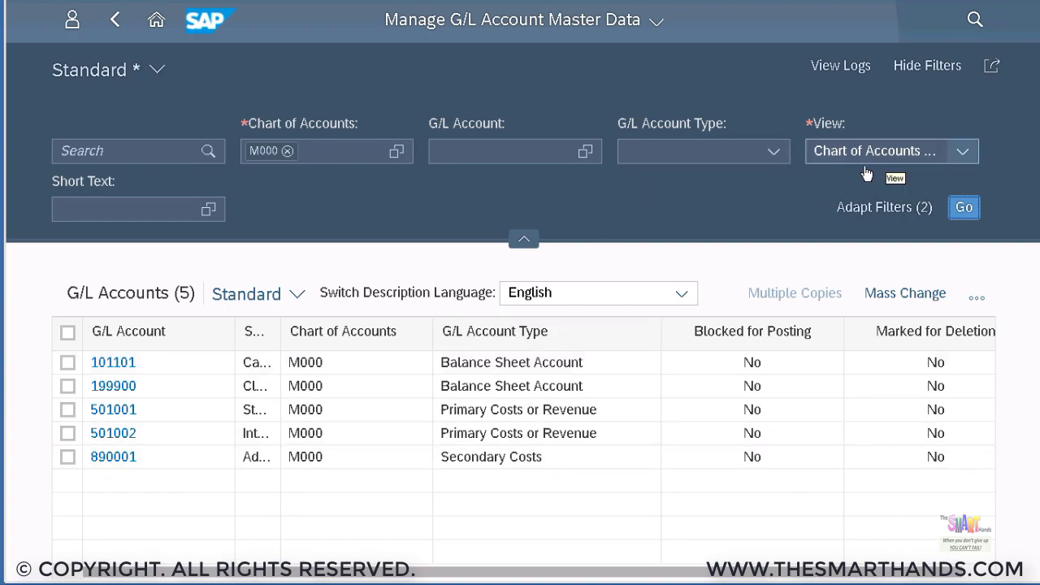
Create a new G/L account master record with the account number 501003
left_click(977, 298)
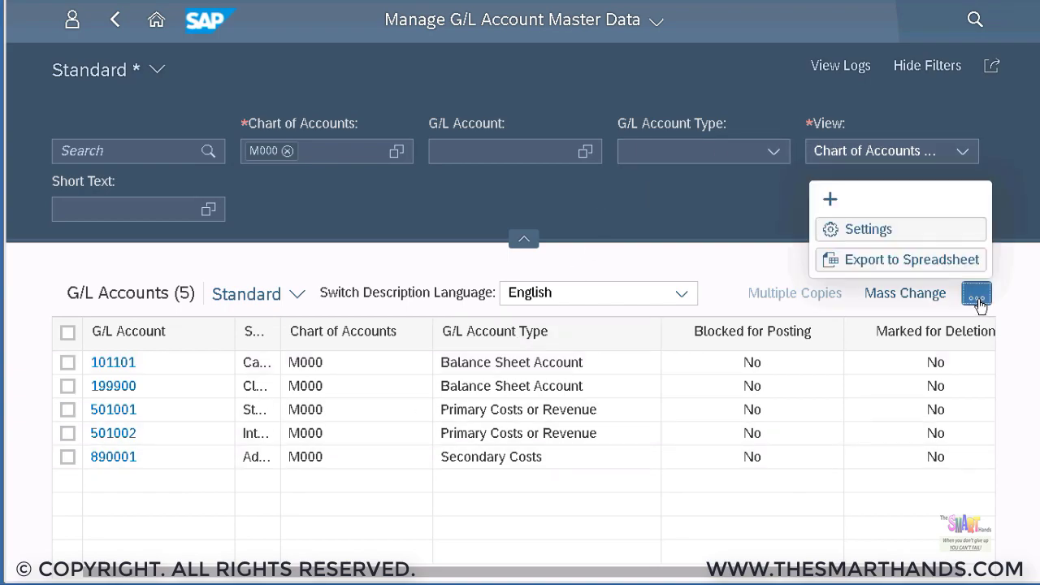
left_click(831, 199)
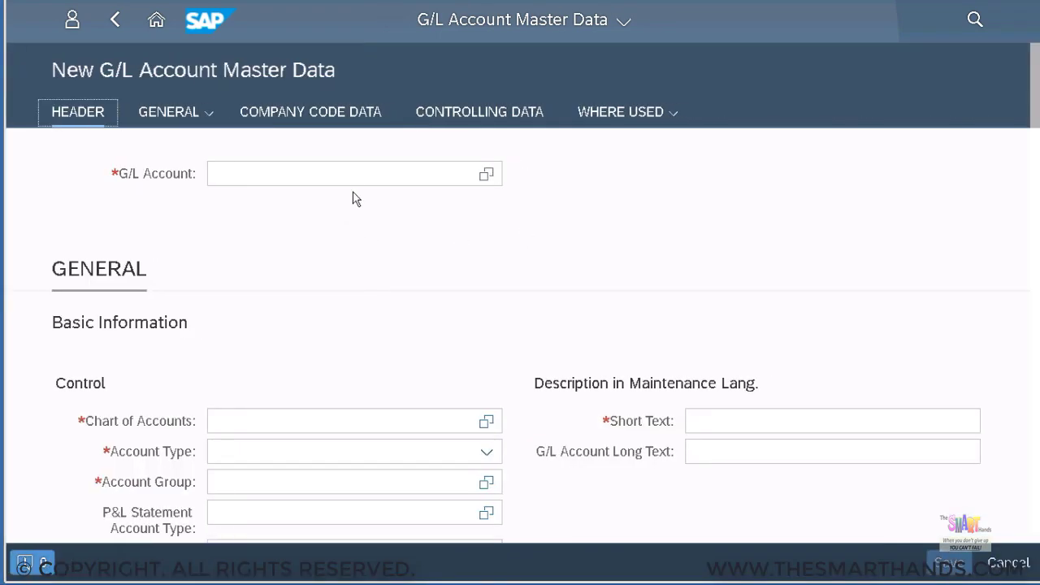
left_click(360, 175)
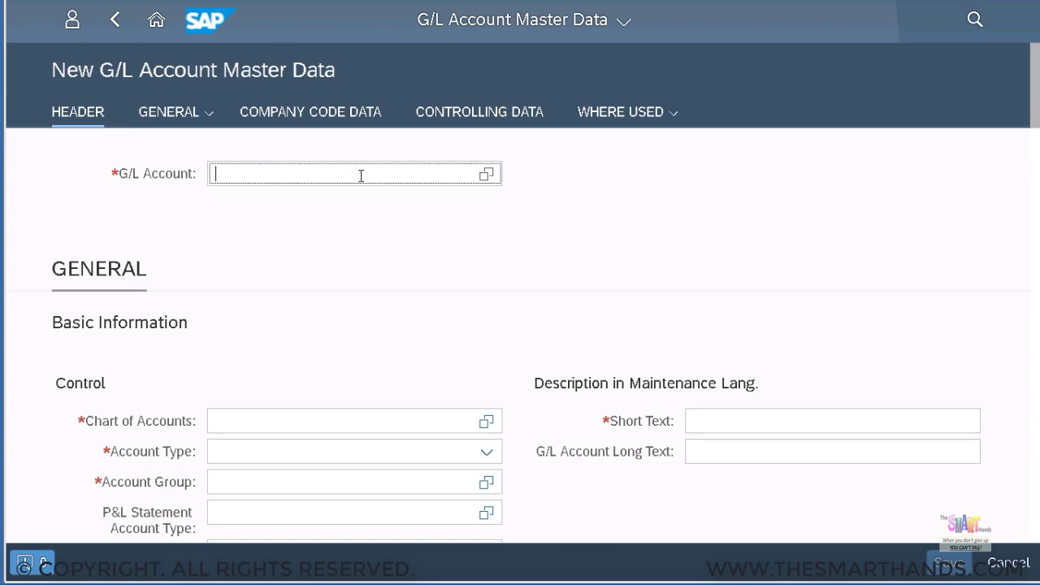
type("501003")
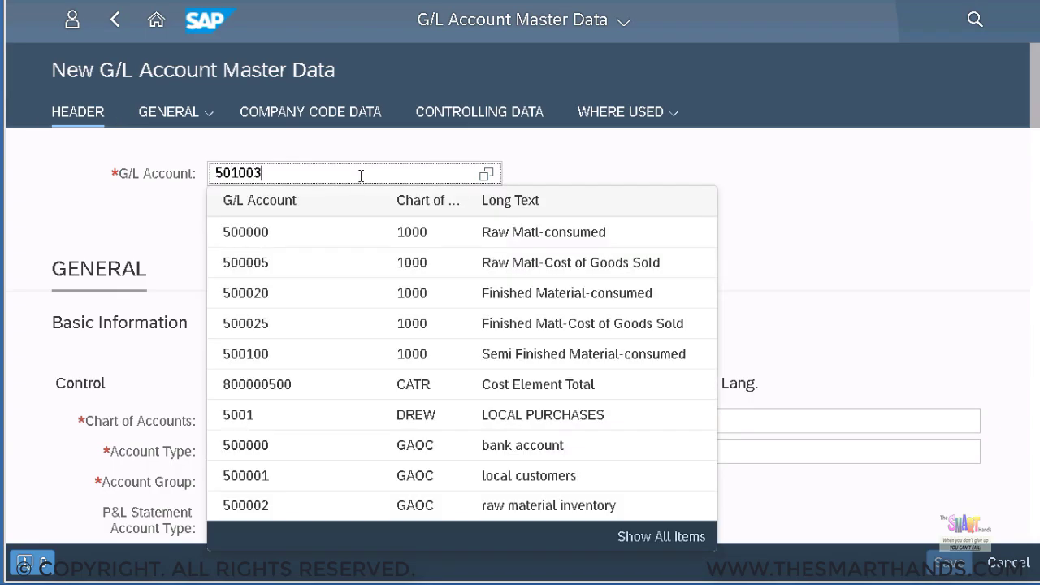
left_click(752, 166)
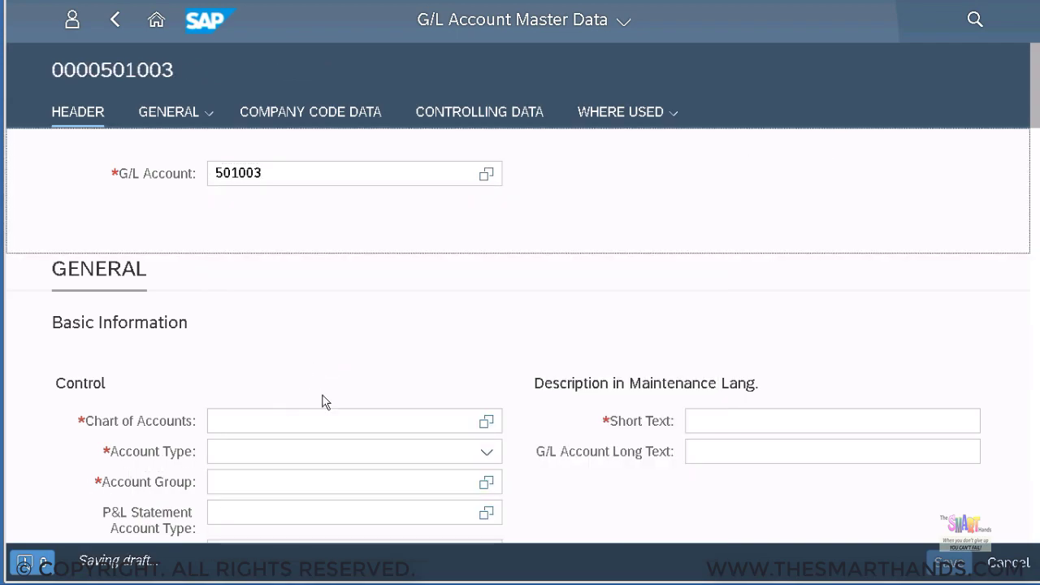
Assign account 501003 to chart of accounts M000, account type Primary Costs or Revenue, and account group EXPS
left_click(308, 423)
type("M000")
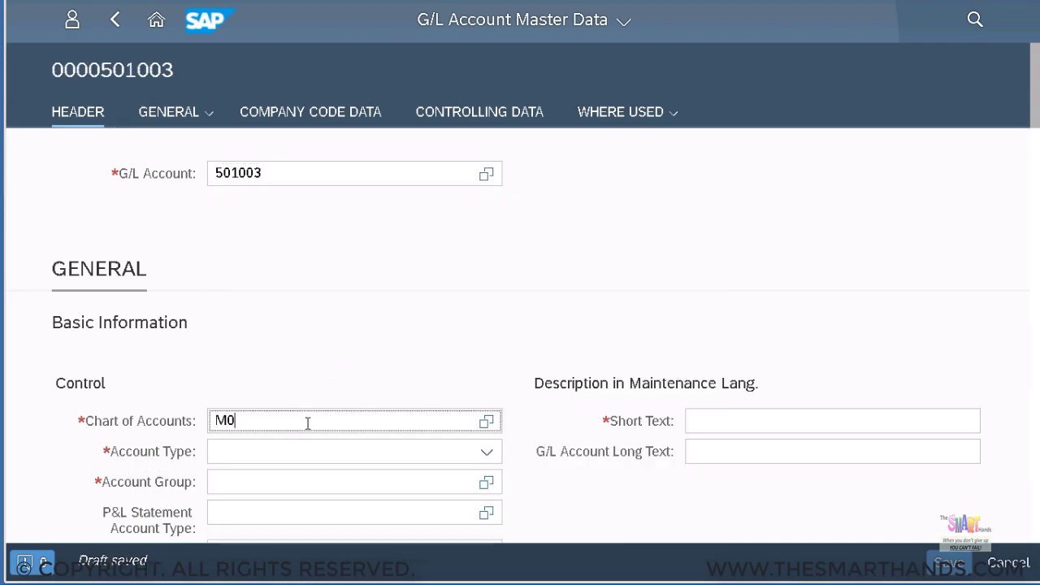
left_click(324, 452)
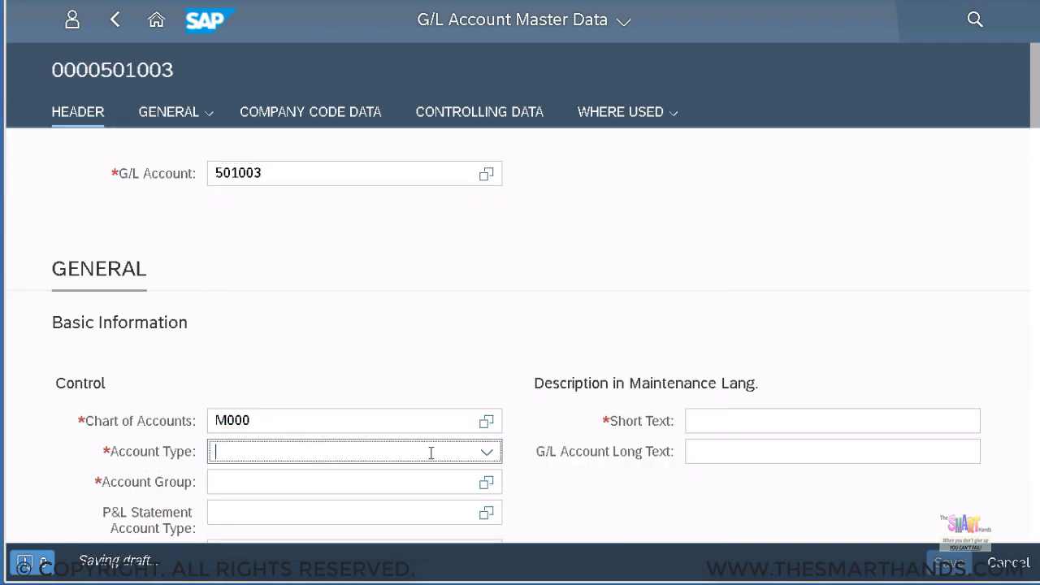
left_click(487, 452)
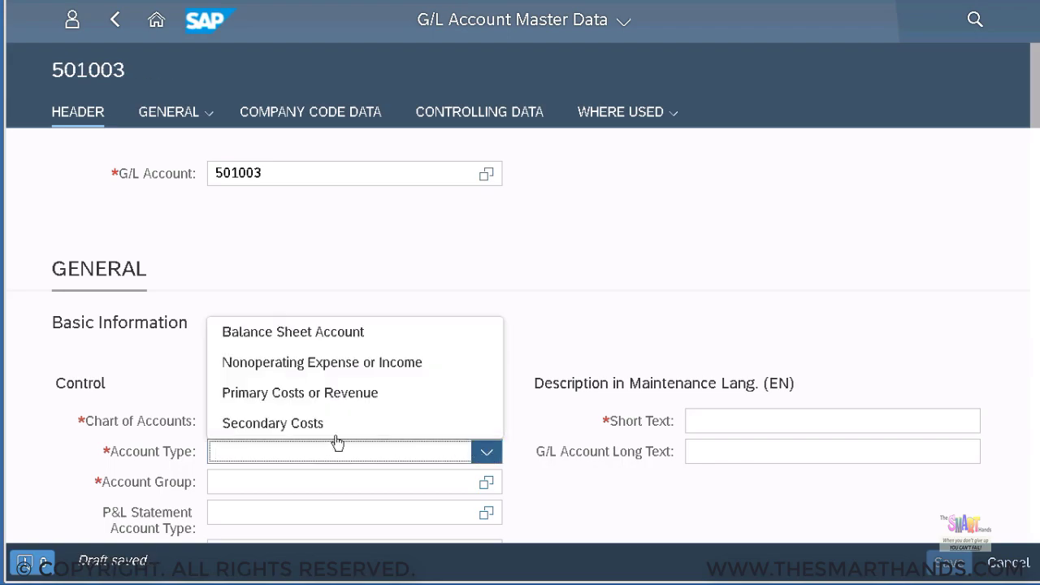
left_click(317, 393)
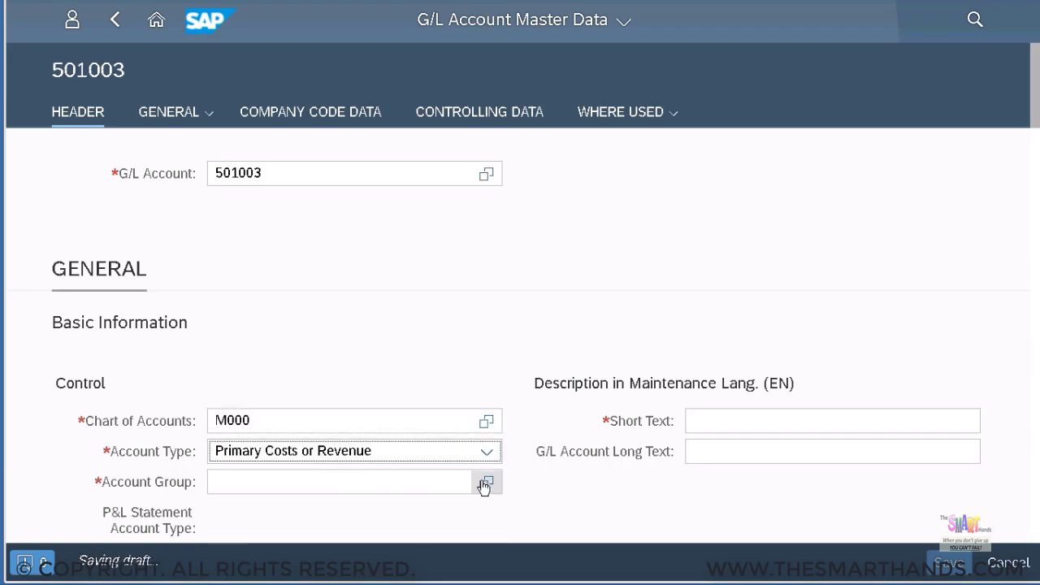
left_click(432, 483)
type("EXPS")
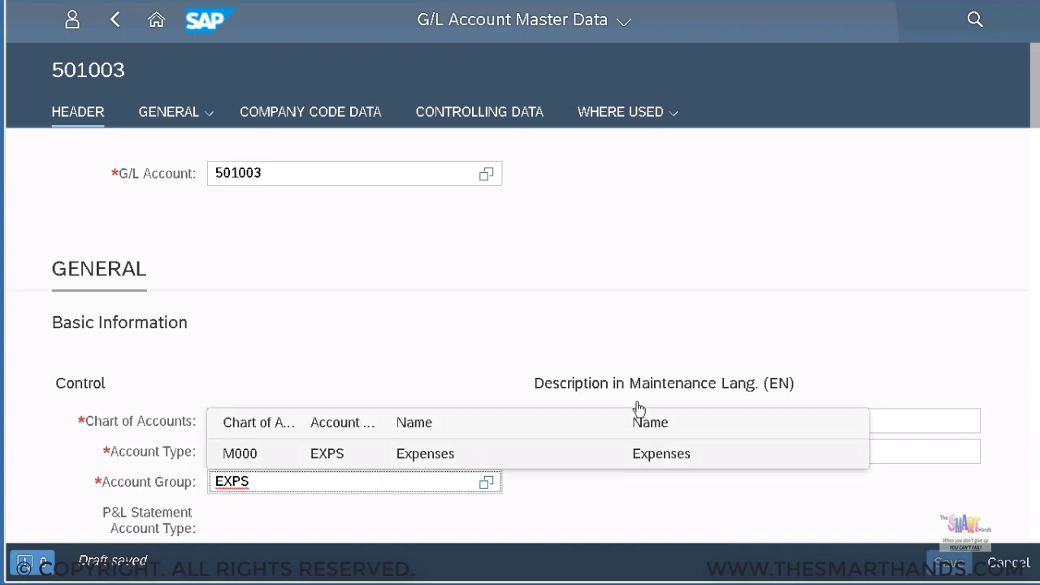
key("Return")
Give account 501003 the short text "Electricity Exp" and the long text "Electricity Expense"
left_click(757, 415)
type("Electricity Exp")
key("Tab")
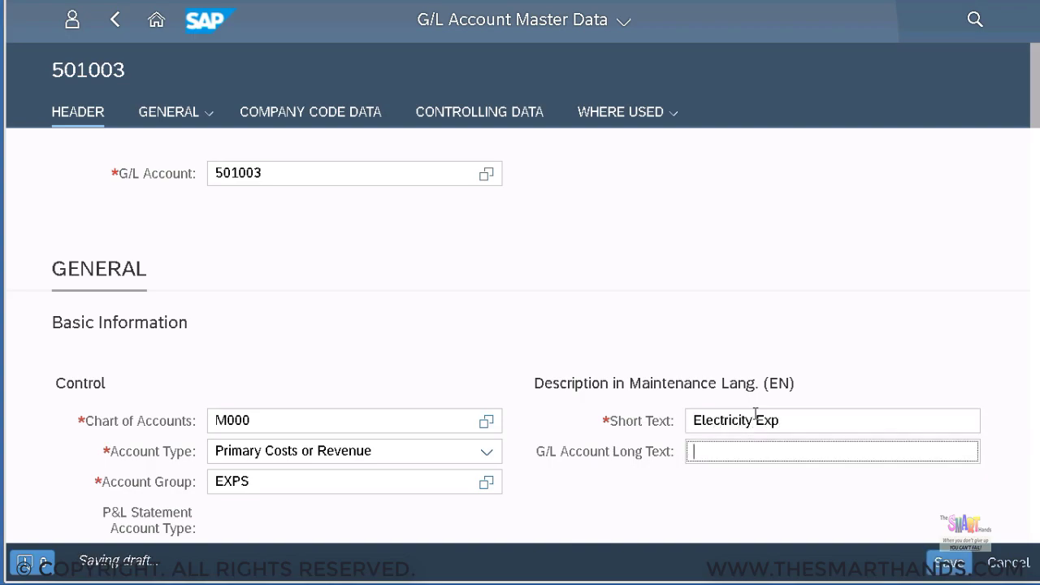
type("Elec")
left_click(721, 494)
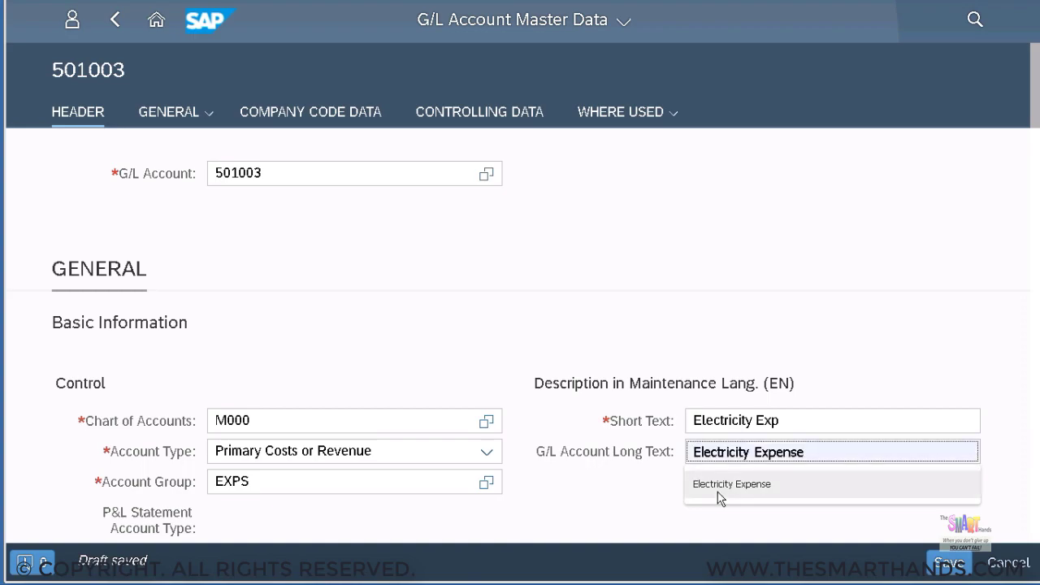
Add a company code assignment for company code M001 to account 501003
scroll(578, 432, "down", 3)
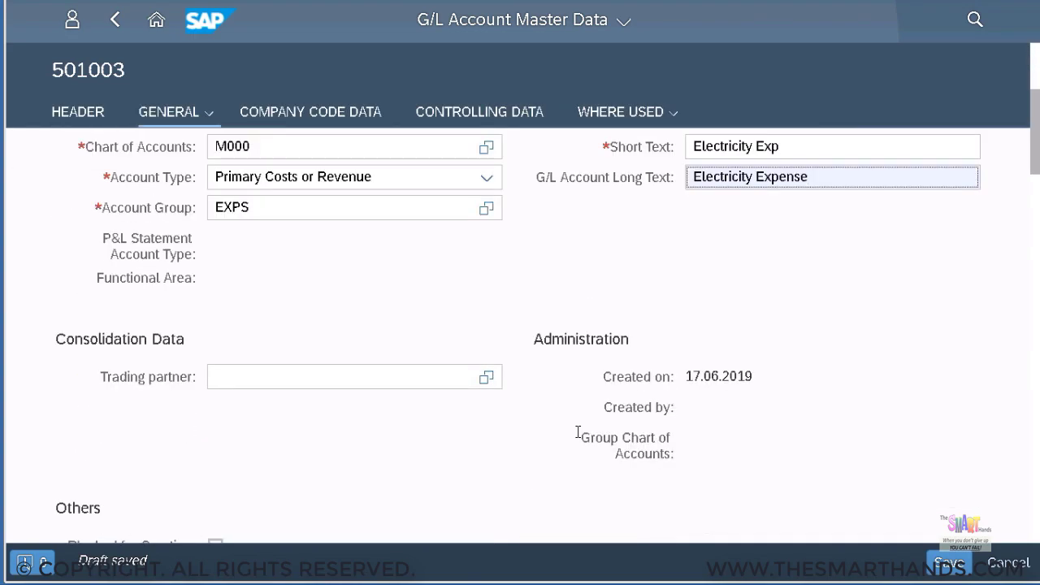
scroll(578, 434, "down", 4)
scroll(578, 437, "down", 8)
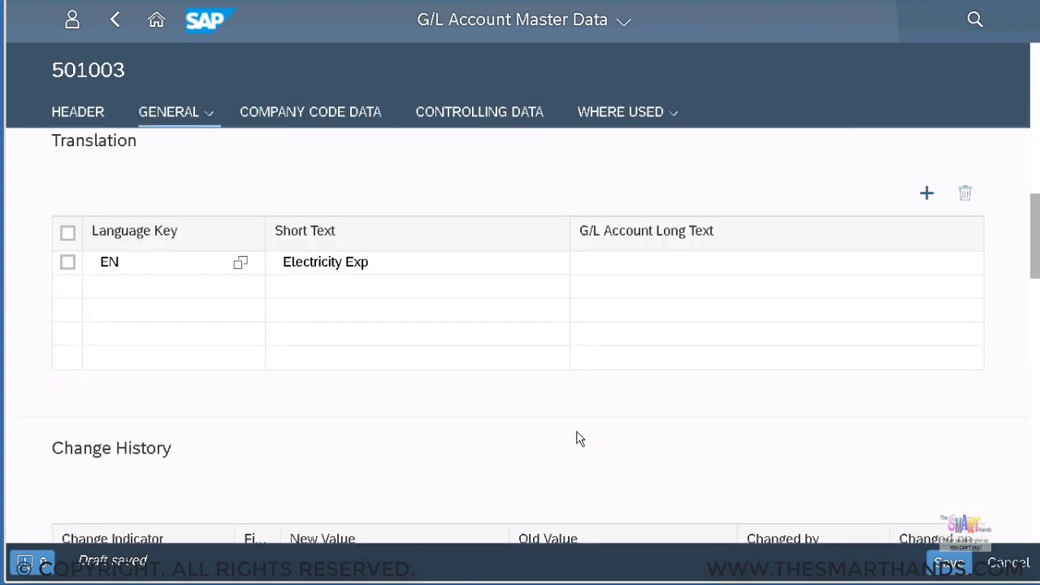
scroll(578, 439, "down", 1)
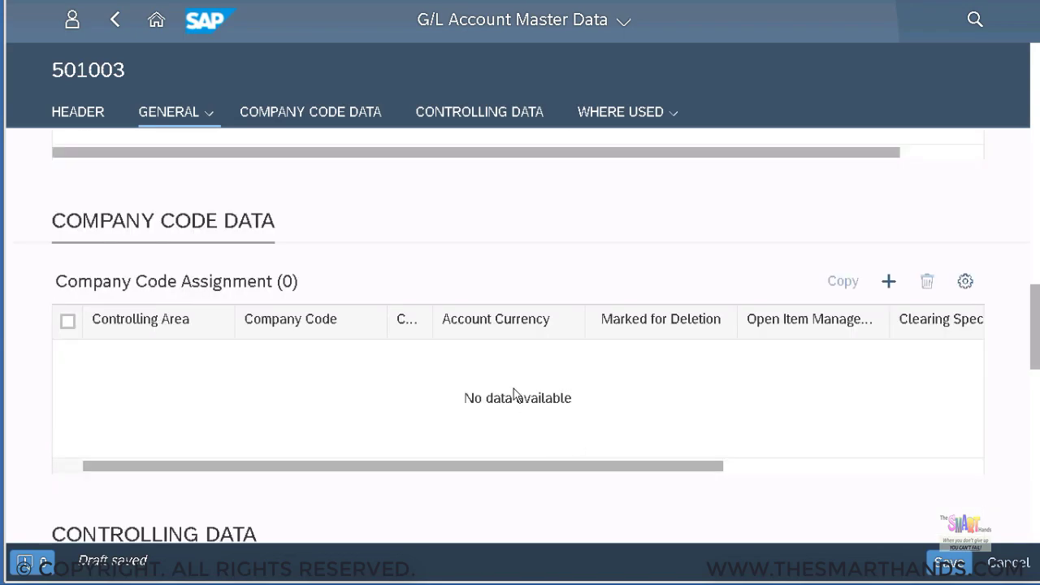
left_click(889, 284)
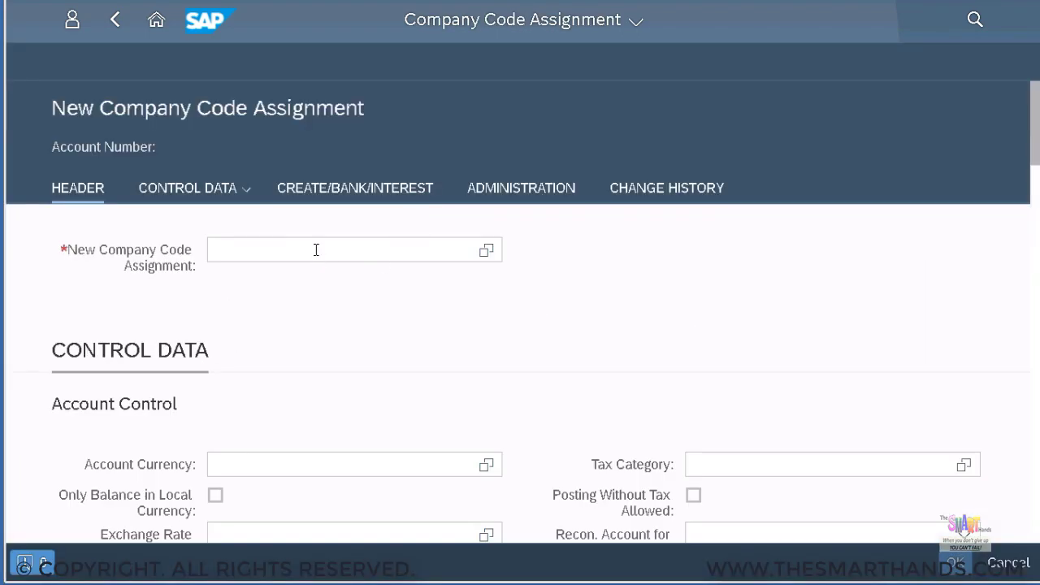
left_click(317, 250)
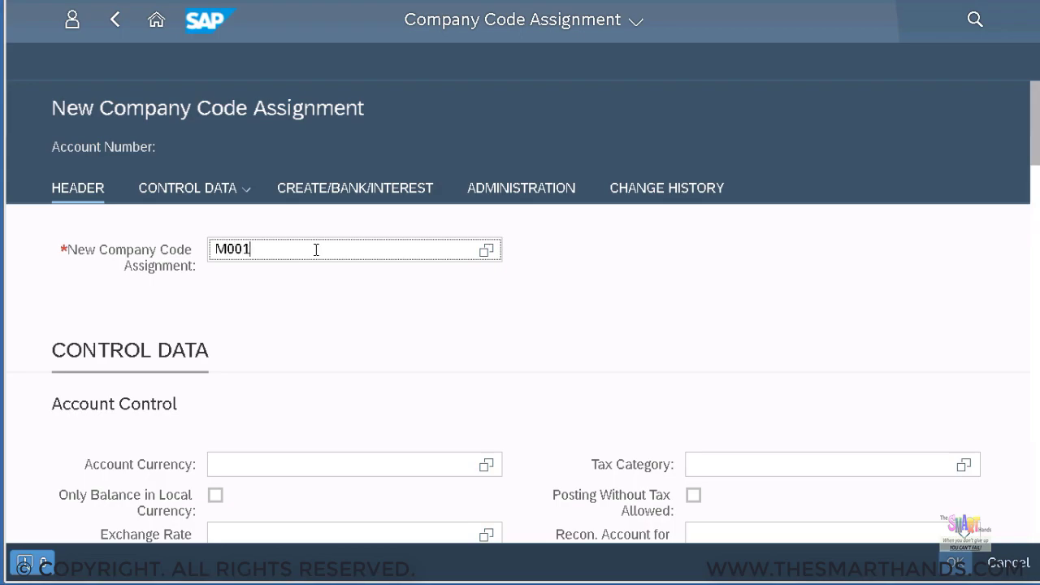
left_click(339, 316)
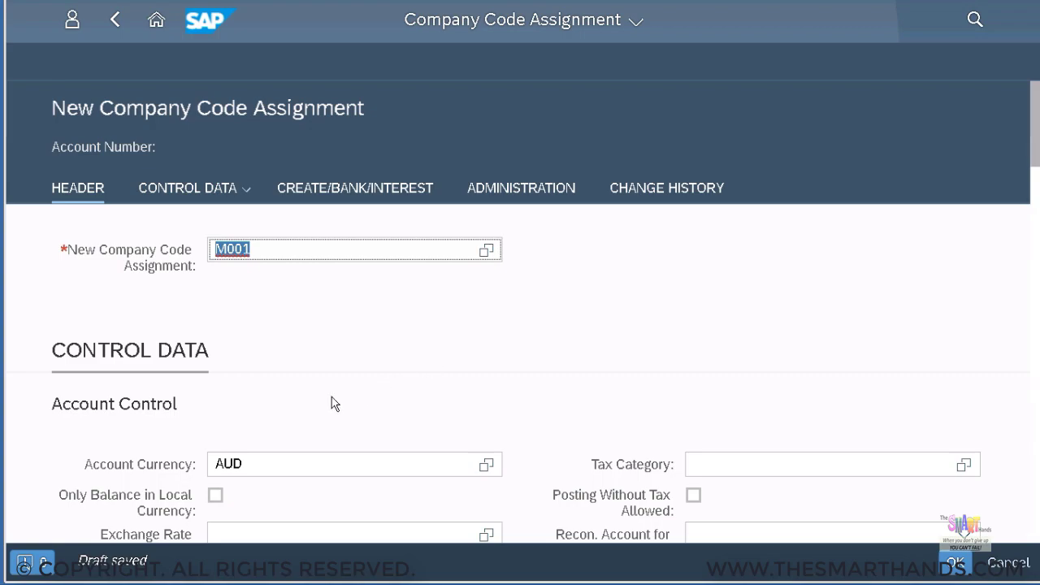
Set the sort key to 001 in the account management data of the company code assignment
scroll(335, 404, "down", 3)
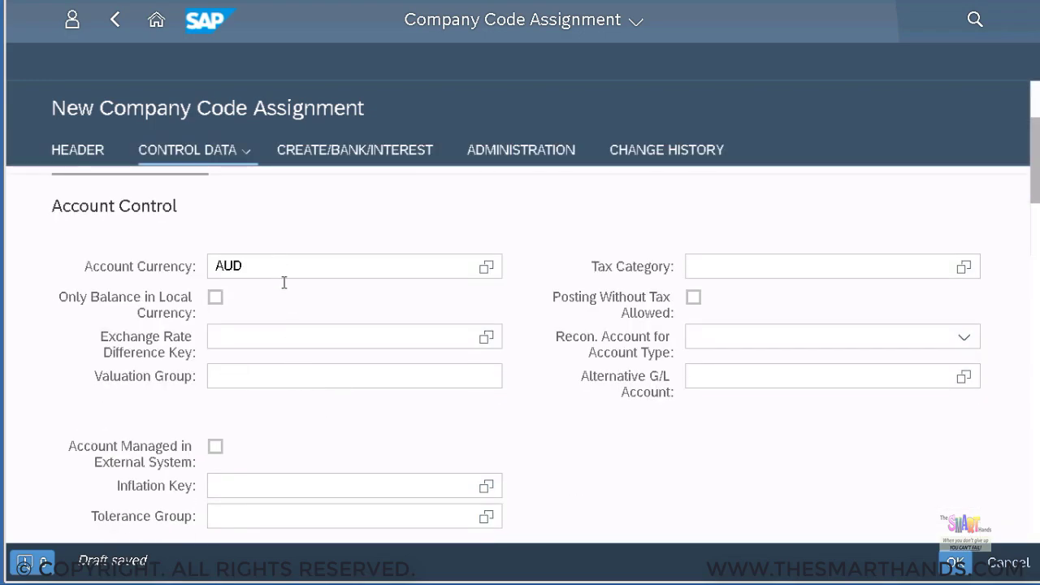
scroll(286, 291, "down", 5)
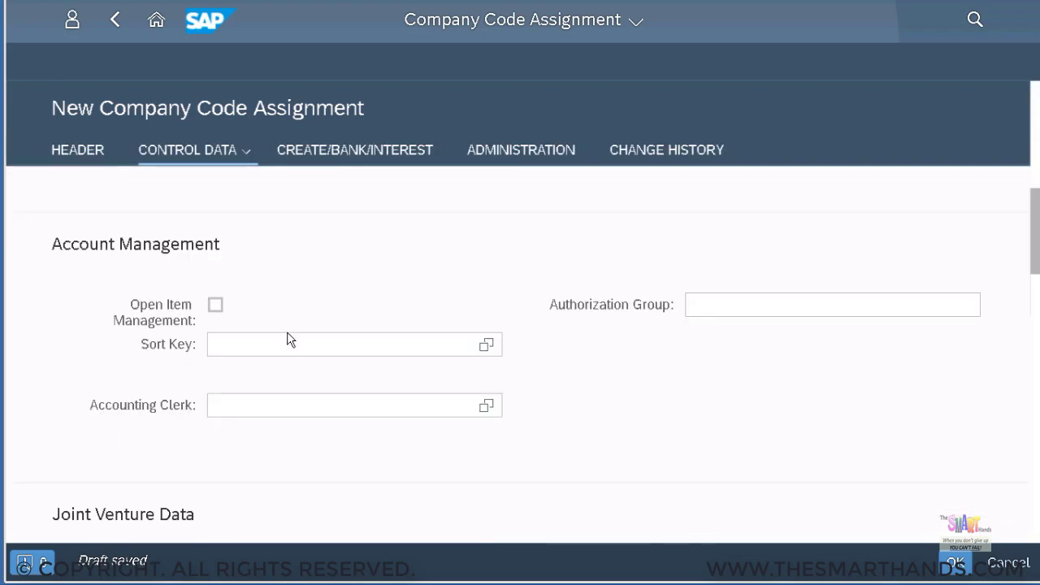
left_click(286, 340)
type("001")
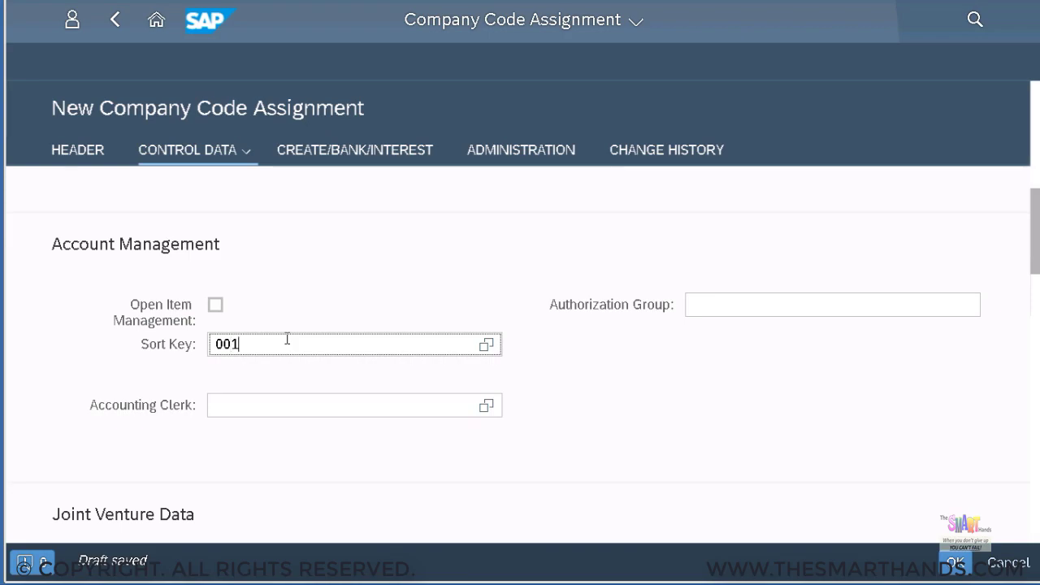
left_click(355, 316)
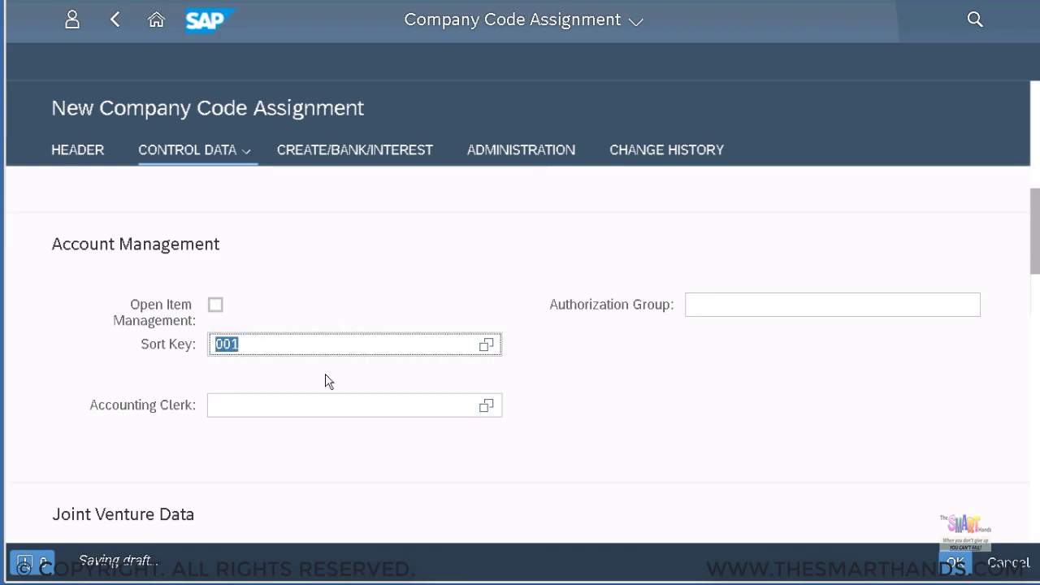
Set the field status group to G004 Cost accounts and confirm the company code assignment
scroll(325, 379, "down", 1)
scroll(325, 386, "down", 2)
scroll(325, 386, "down", 4)
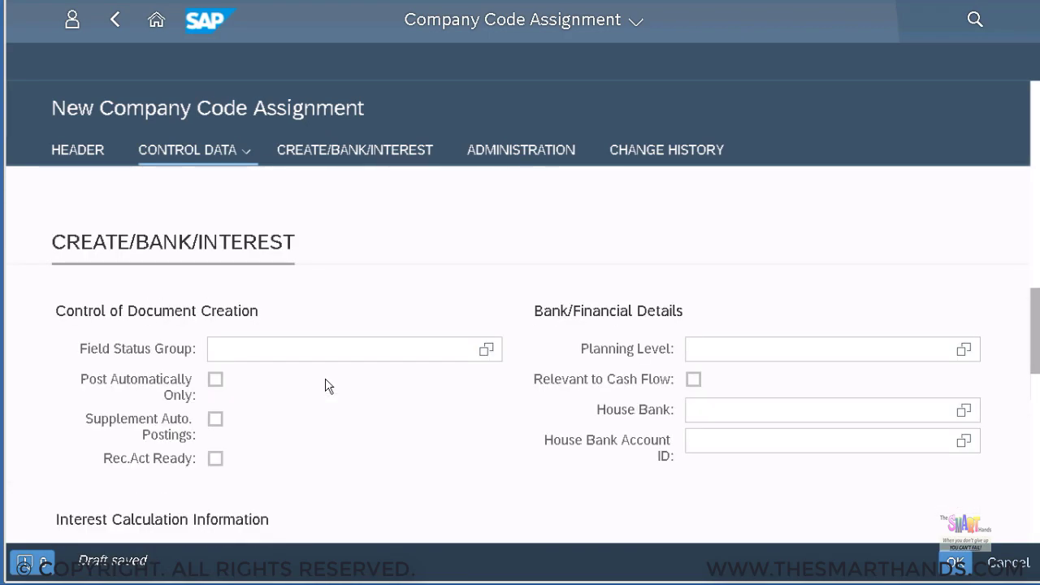
left_click(304, 347)
type("G004")
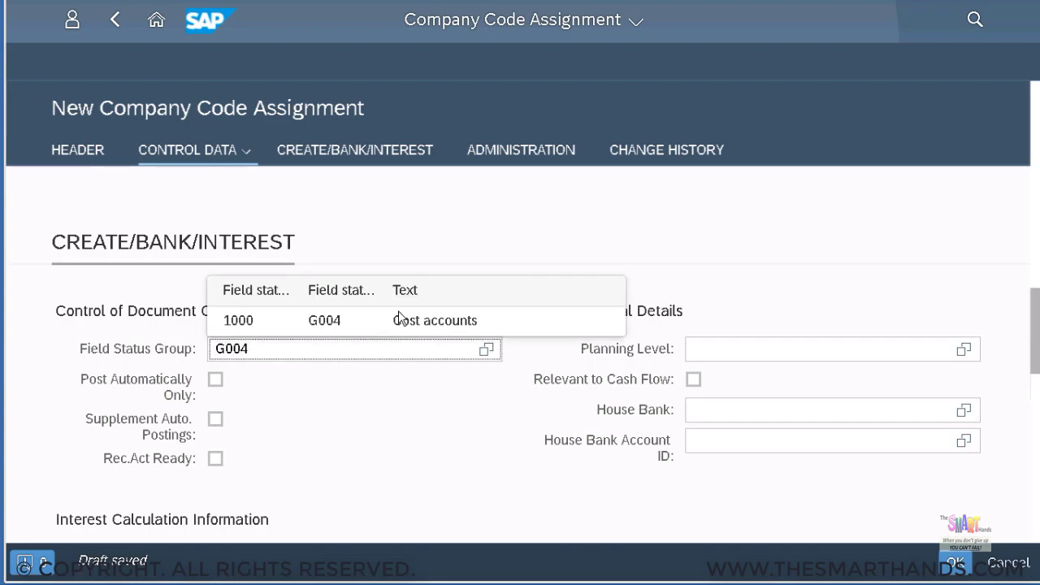
left_click(399, 318)
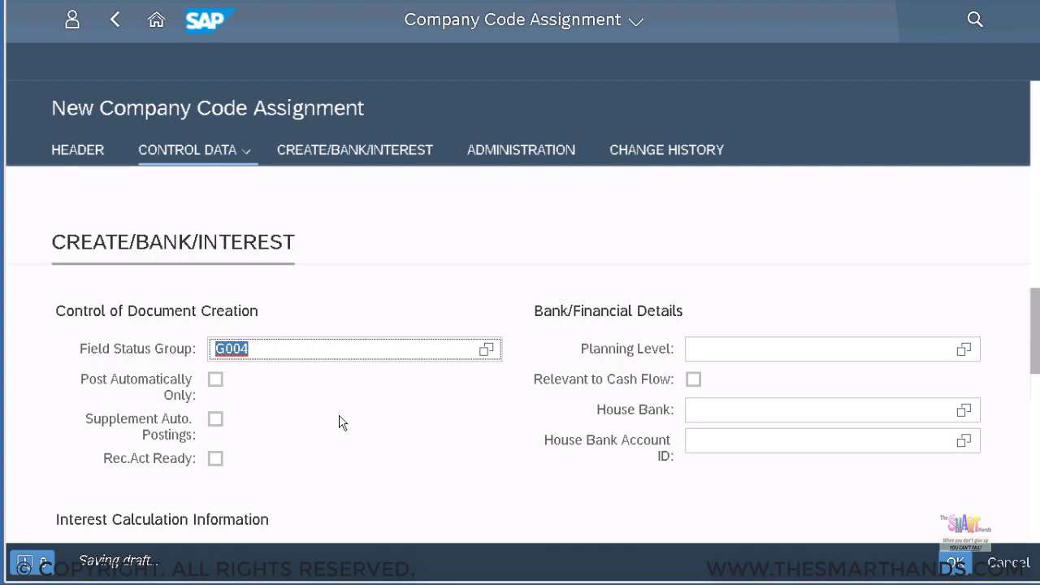
scroll(341, 415, "down", 1)
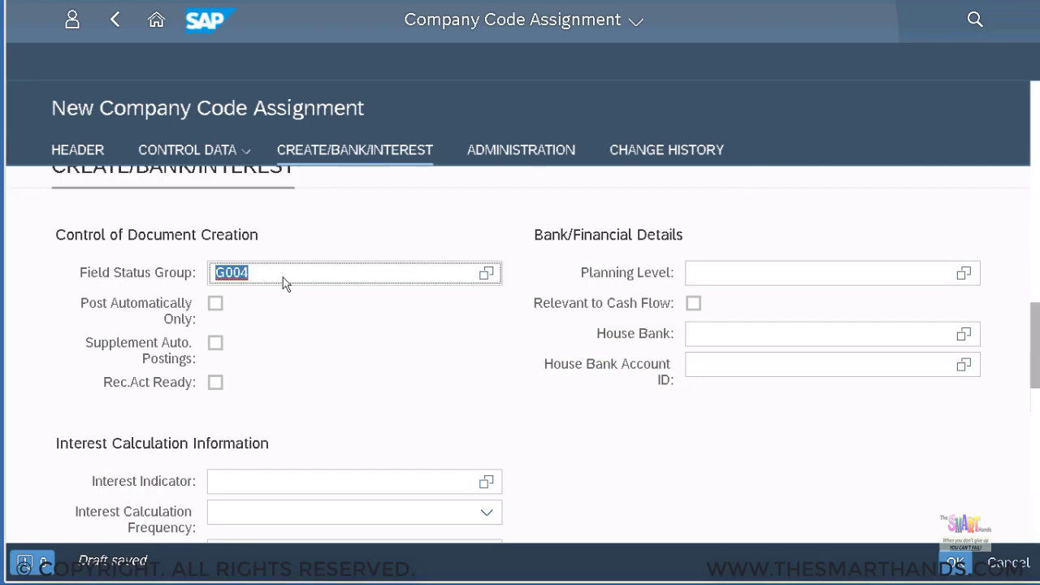
scroll(283, 277, "up", 1)
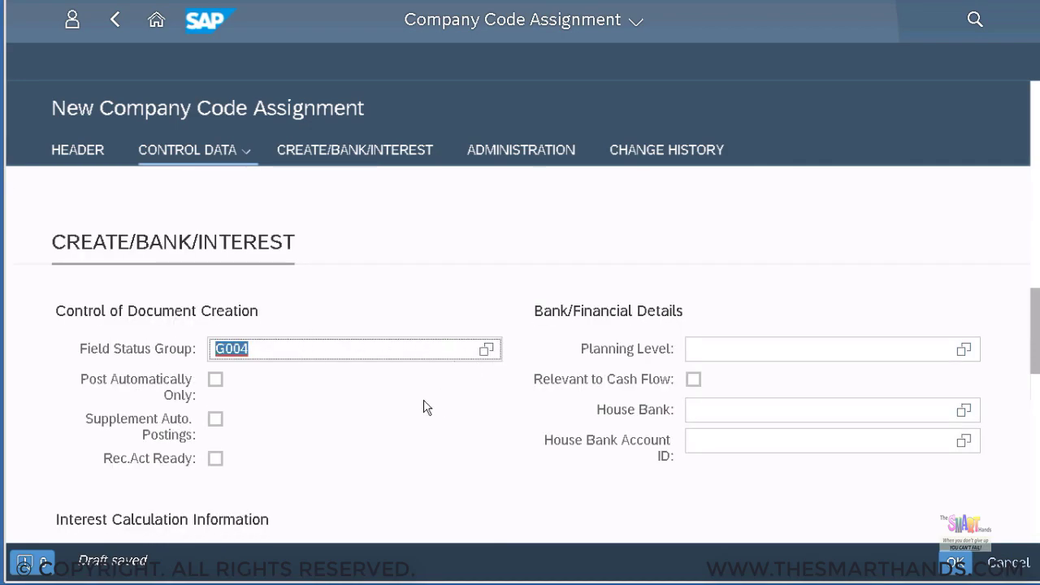
scroll(351, 388, "down", 3)
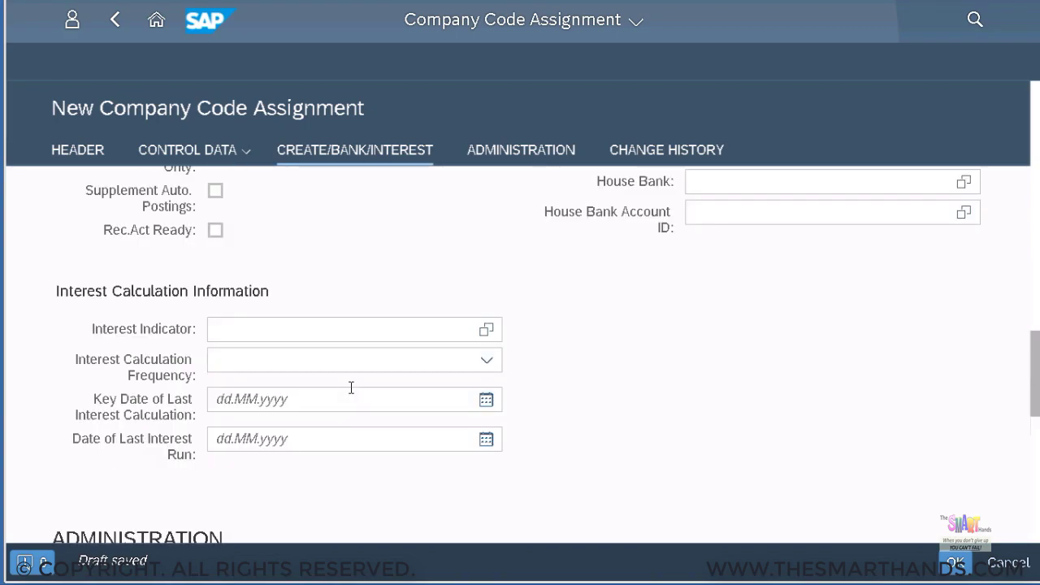
scroll(352, 388, "down", 9)
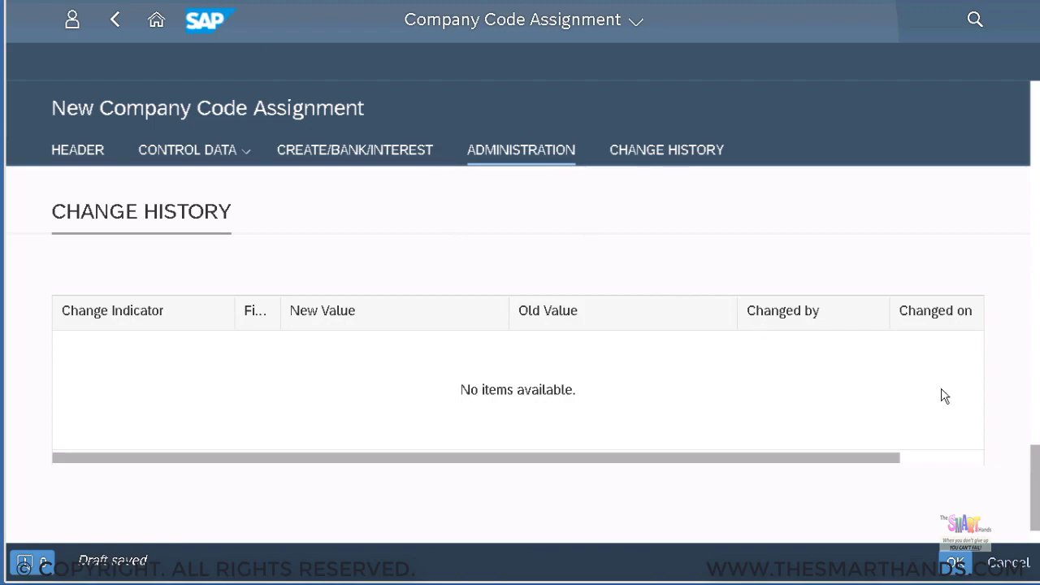
left_click(953, 564)
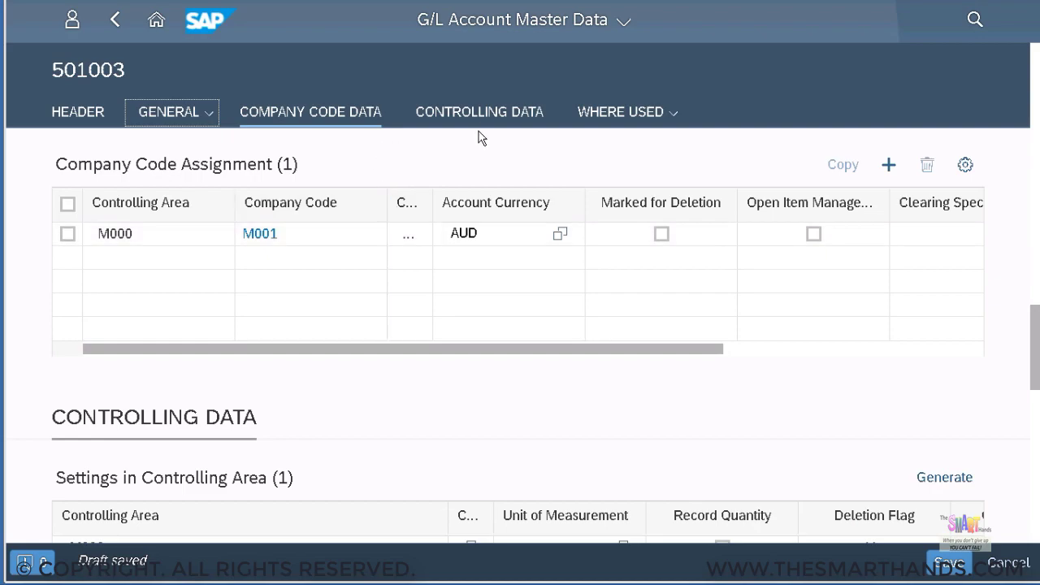
Set the cost element category to 1 (primary costs) for controlling area M000 and save account 501003
left_click(489, 119)
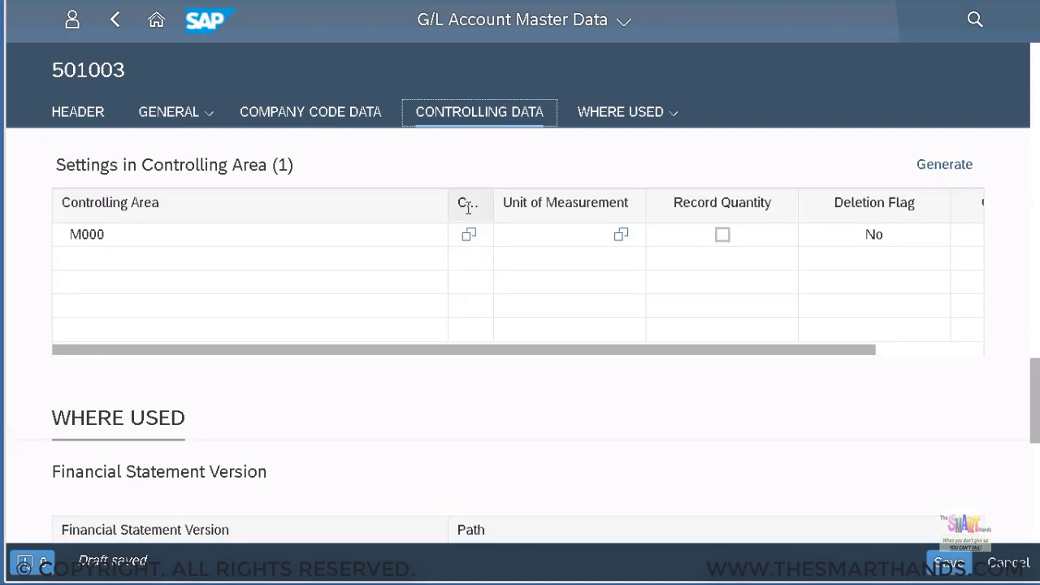
left_click_drag(449, 212, 506, 207)
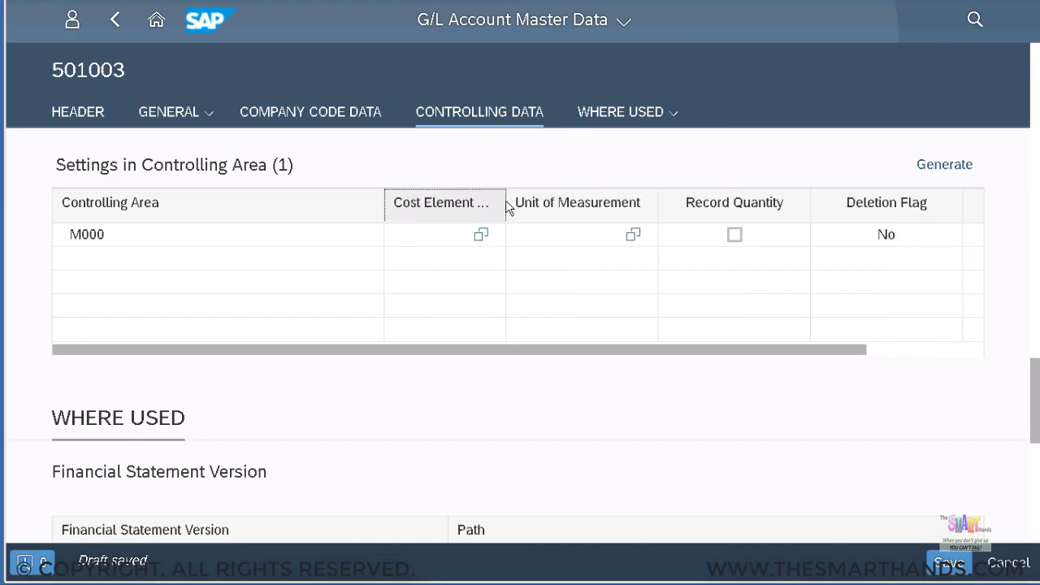
left_click(450, 234)
type("01")
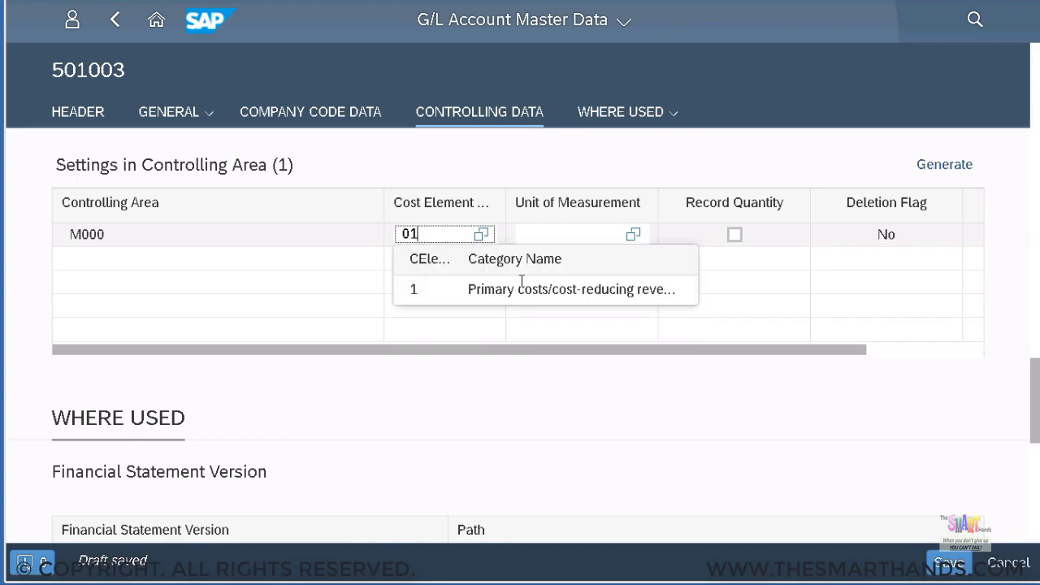
left_click(531, 298)
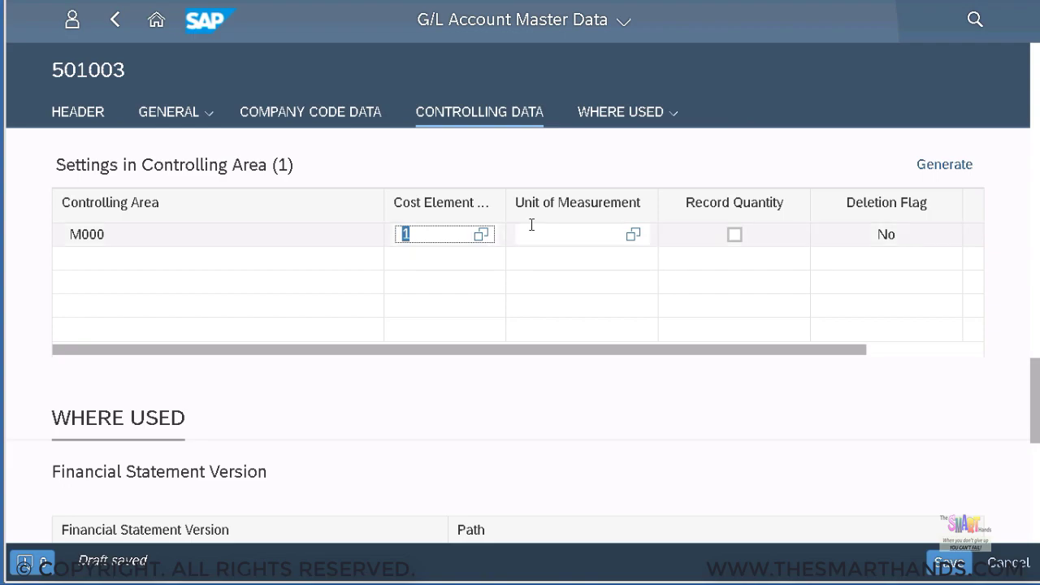
left_click(797, 481)
key("ctrl+s")
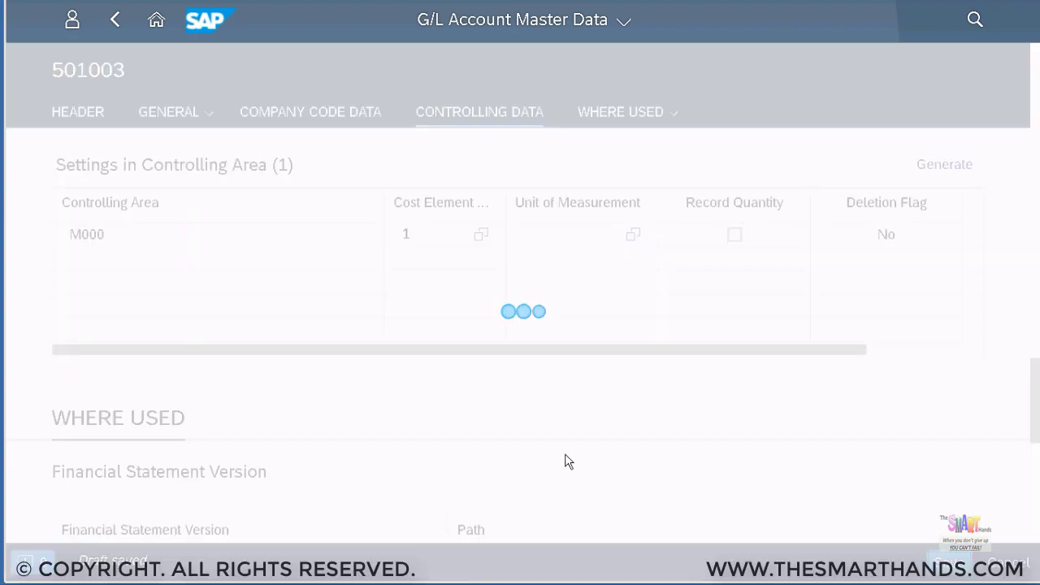